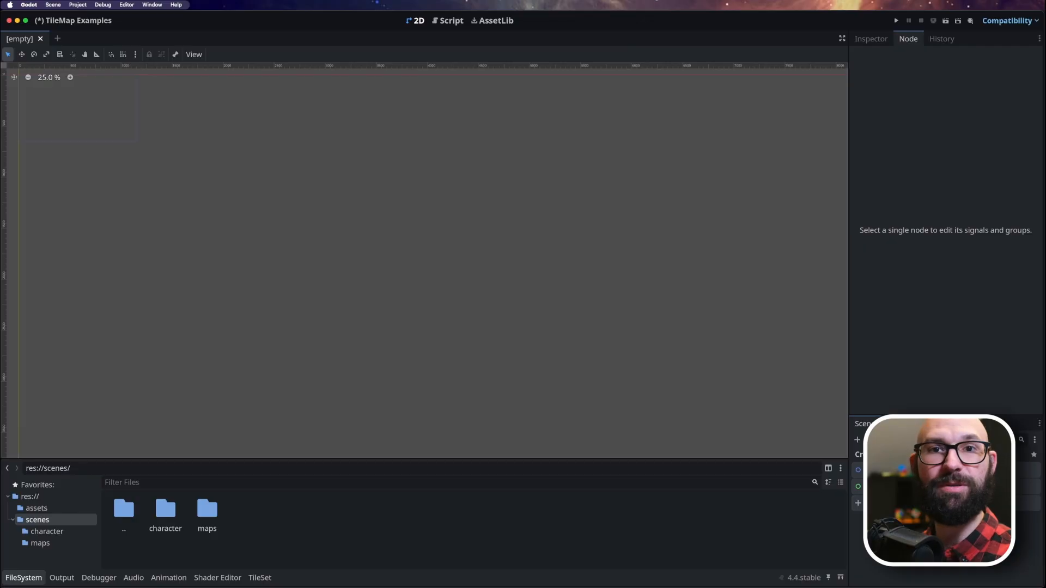
In the project settings, show advanced settings and enable Snap 2D Transforms to Pixel under the 2D rendering options.
{"action": "left_click", "coordinate": [77, 5]}
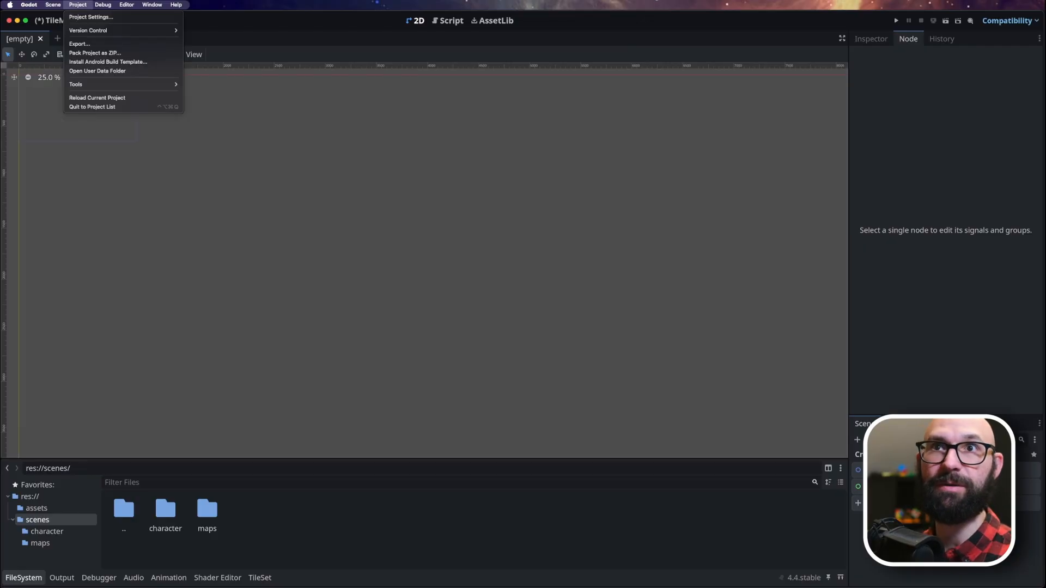
{"action": "left_click", "coordinate": [91, 17]}
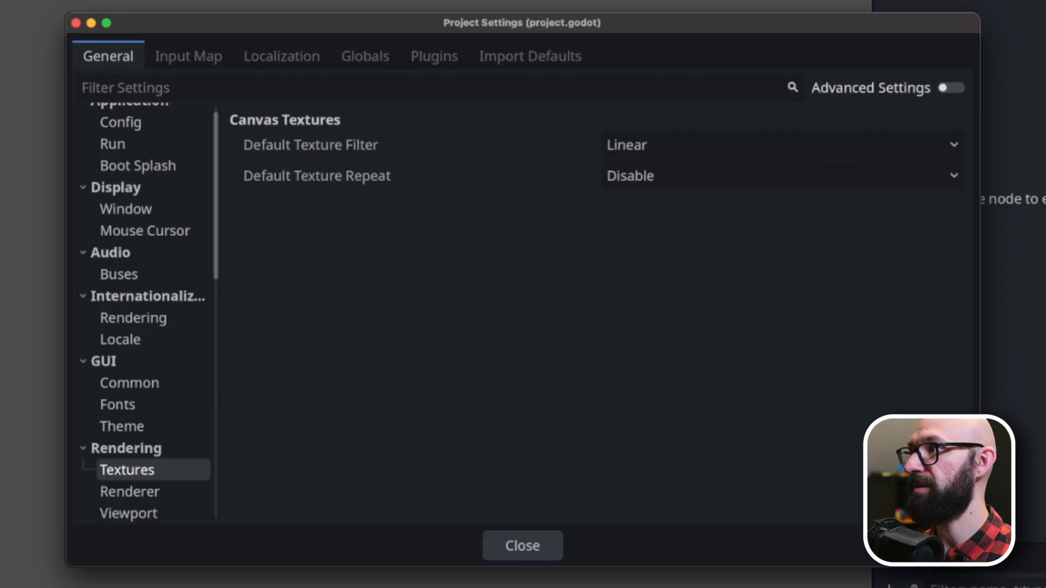
{"action": "left_click", "coordinate": [951, 88]}
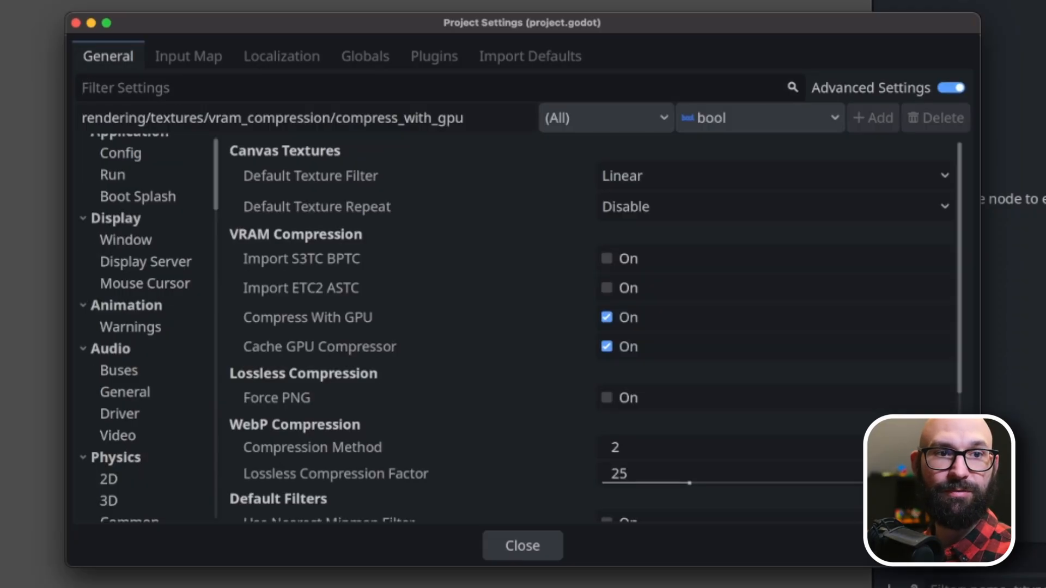
{"action": "type", "text": "renderin"}
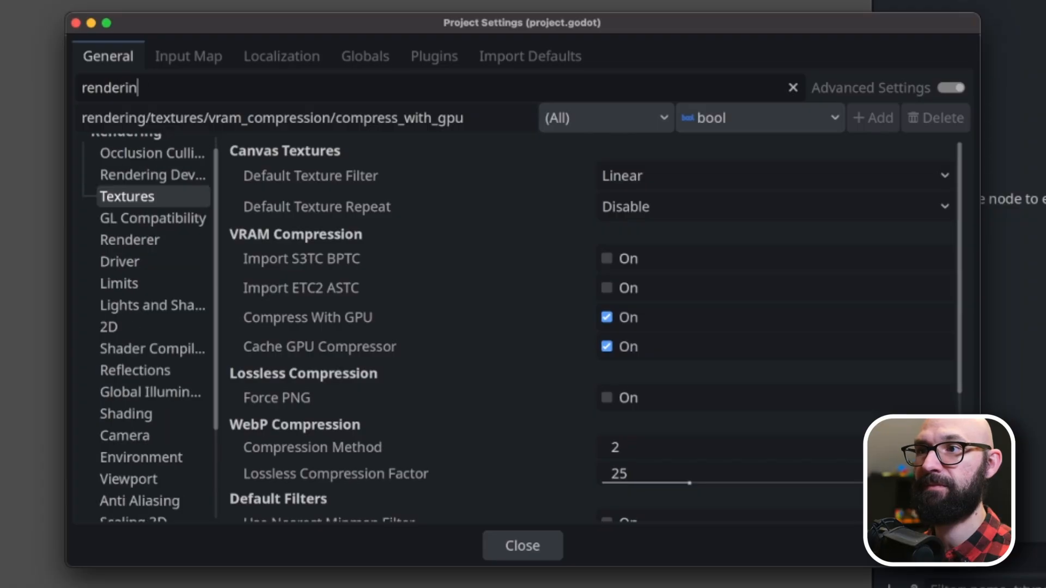
{"action": "type", "text": "g"}
{"action": "left_click", "coordinate": [131, 327]}
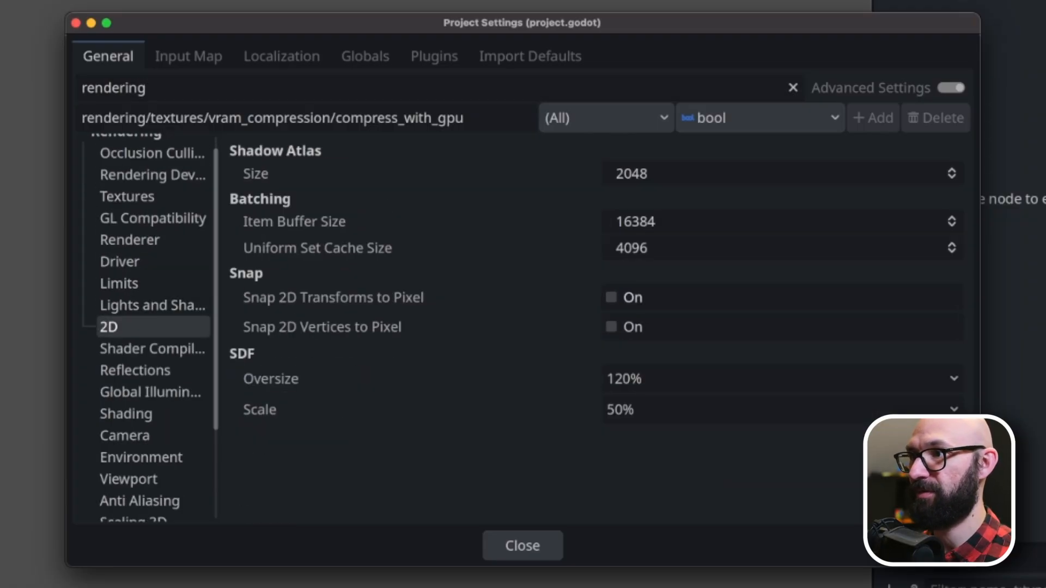
{"action": "left_click", "coordinate": [611, 298]}
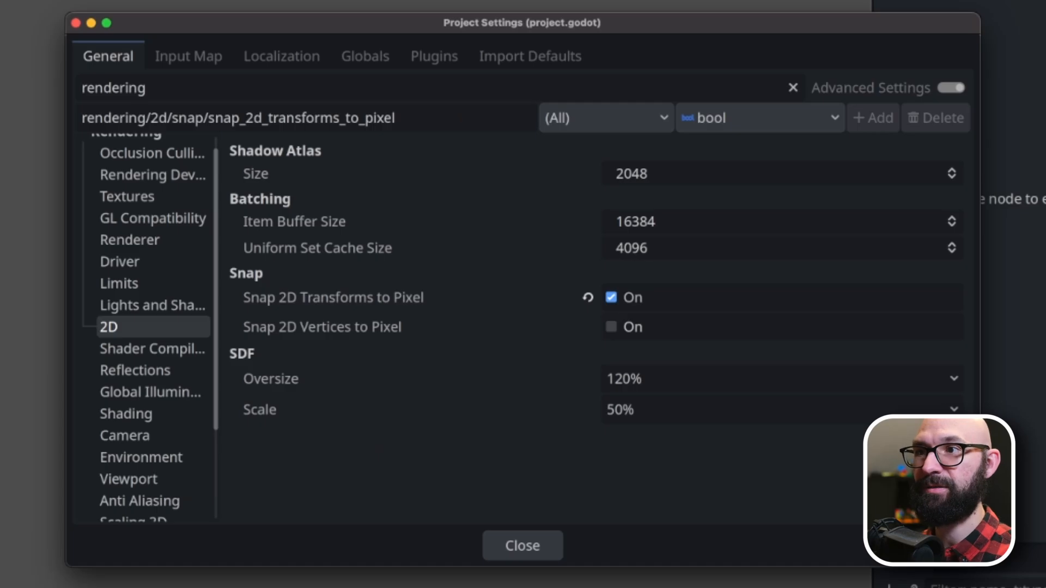
Set the Default Texture Filter for canvas textures to Nearest.
{"action": "scroll", "coordinate": [153, 256], "scroll_direction": "up", "scroll_amount": 1}
{"action": "left_click", "coordinate": [153, 213]}
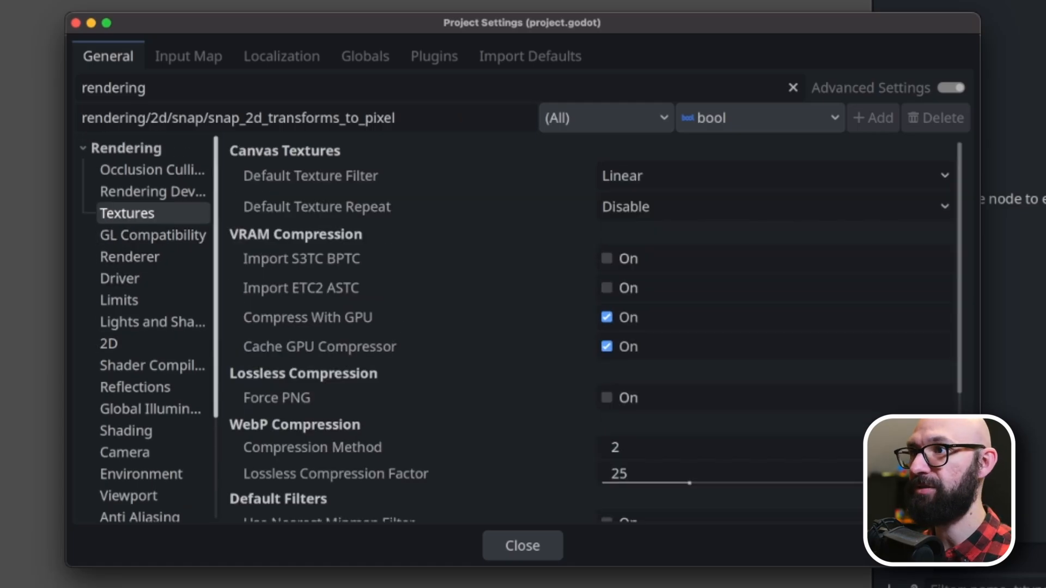
{"action": "left_click", "coordinate": [622, 175]}
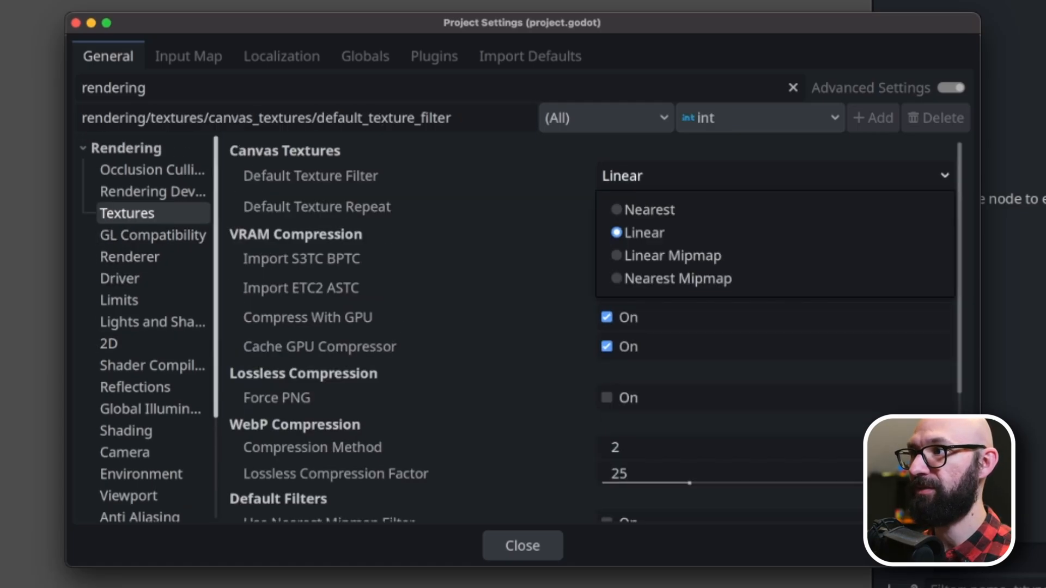
{"action": "left_click", "coordinate": [650, 209]}
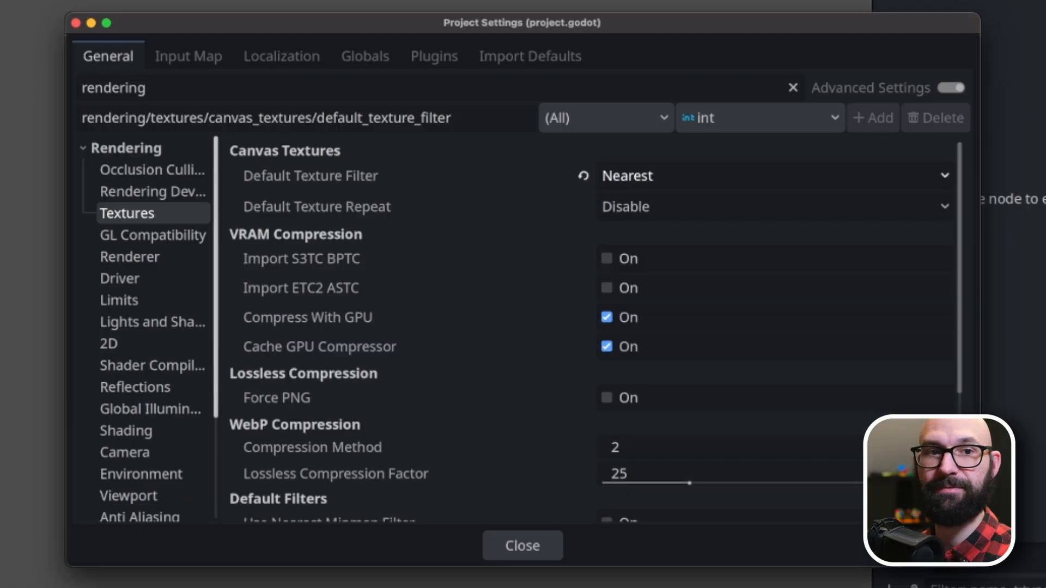
Filter the project settings for "window" and set the viewport width to 640 and height to 360.
{"action": "left_click", "coordinate": [146, 88]}
{"action": "key", "text": "super+a"}
{"action": "key", "text": "BackSpace"}
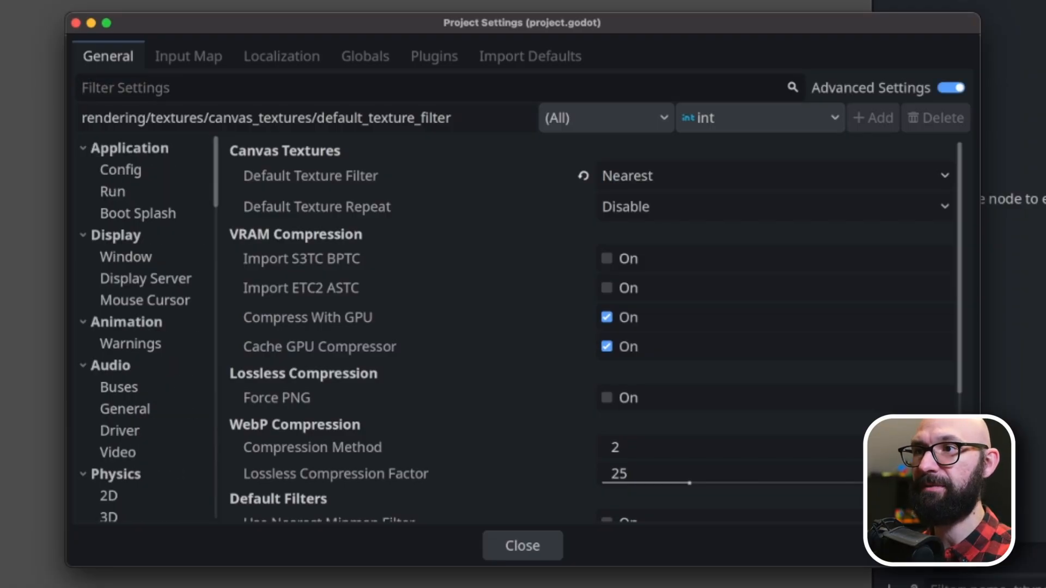
{"action": "type", "text": "window"}
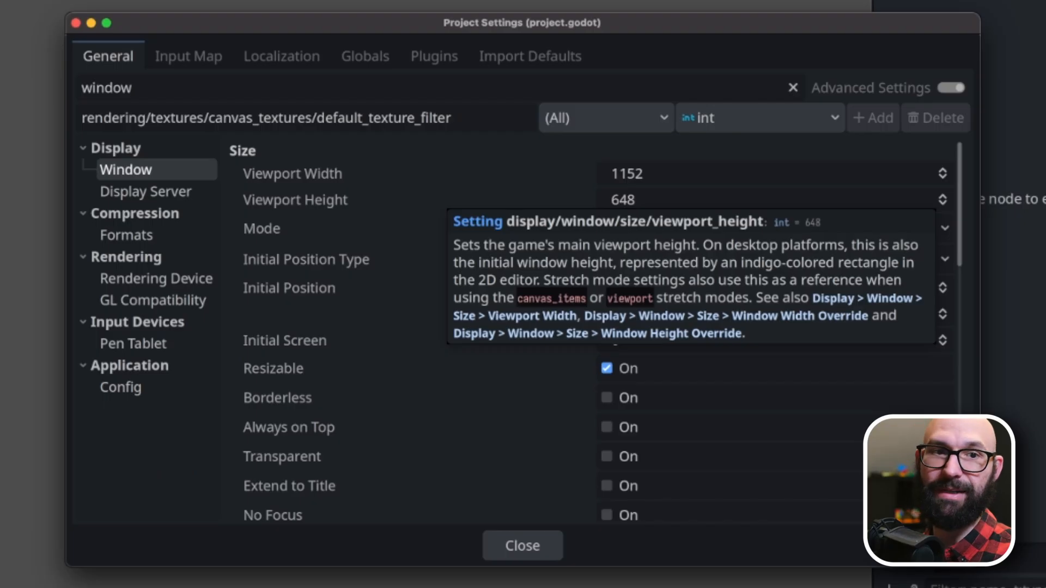
{"action": "left_click", "coordinate": [626, 174]}
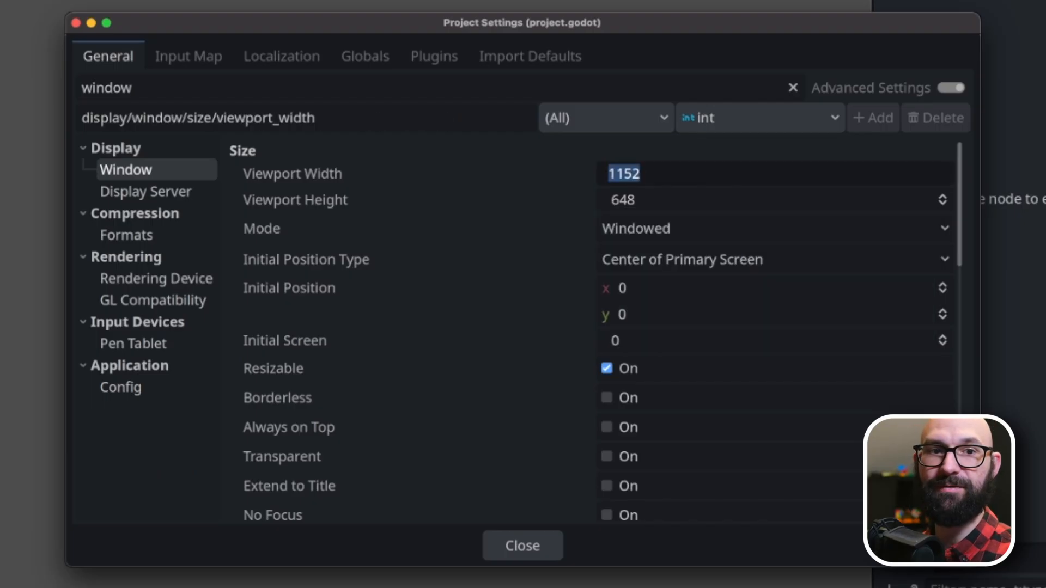
{"action": "type", "text": "640"}
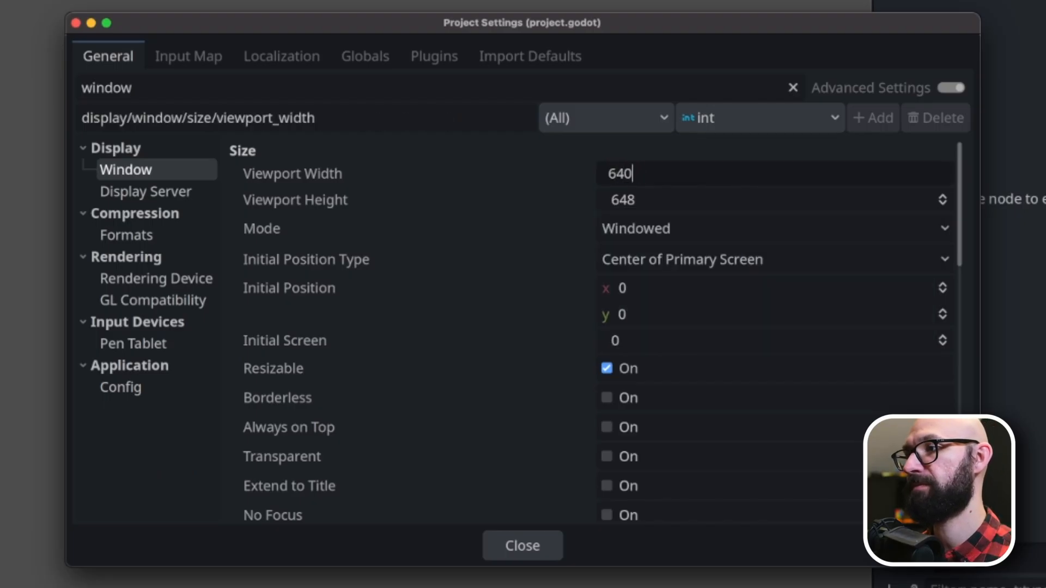
{"action": "key", "text": "Tab"}
{"action": "type", "text": "360"}
Set the window's Stretch Mode to viewport.
{"action": "scroll", "coordinate": [591, 327], "scroll_direction": "down", "scroll_amount": 5}
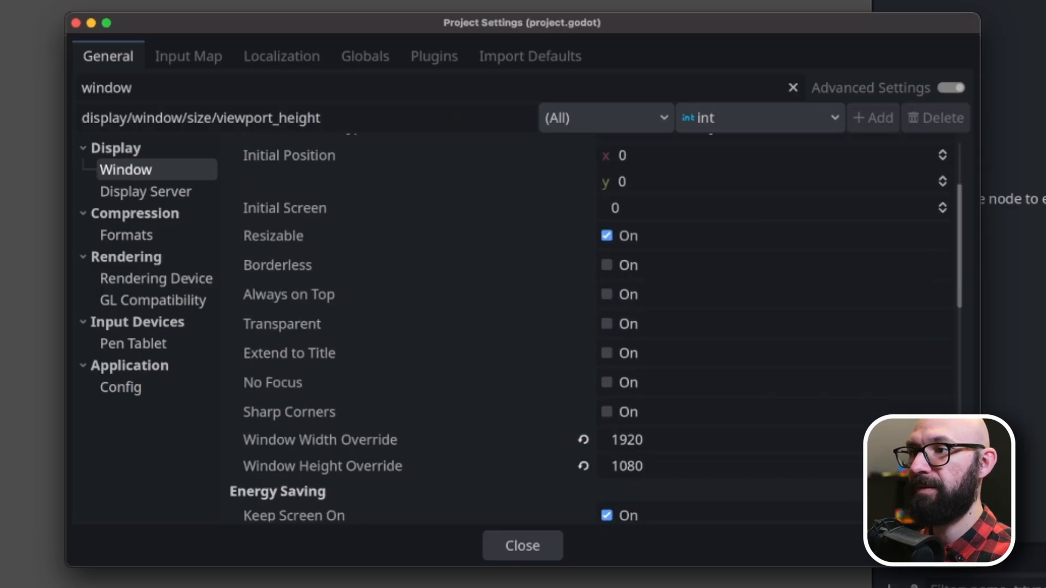
{"action": "scroll", "coordinate": [594, 327], "scroll_direction": "down", "scroll_amount": 8}
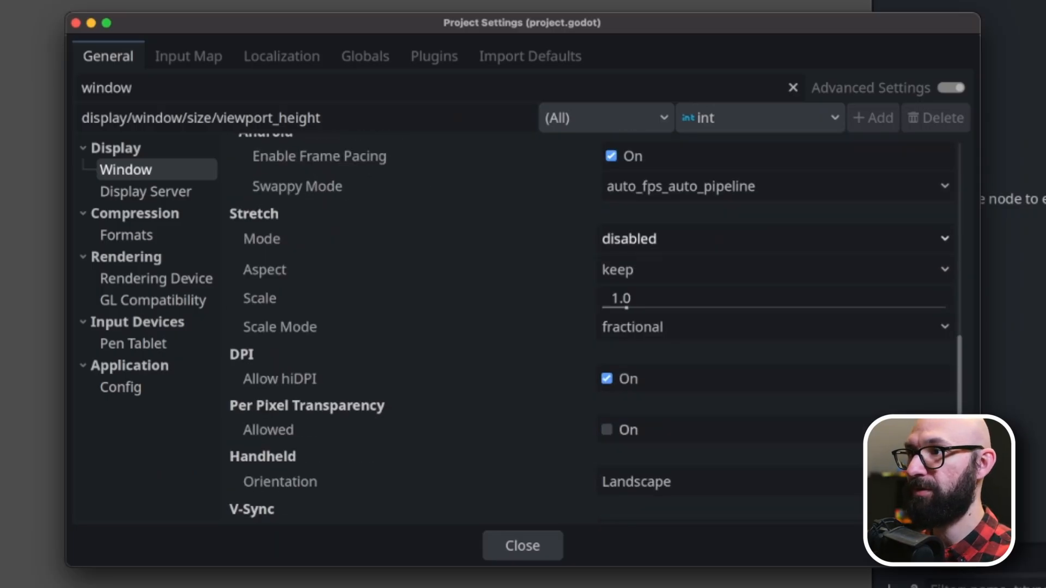
{"action": "left_click", "coordinate": [629, 238]}
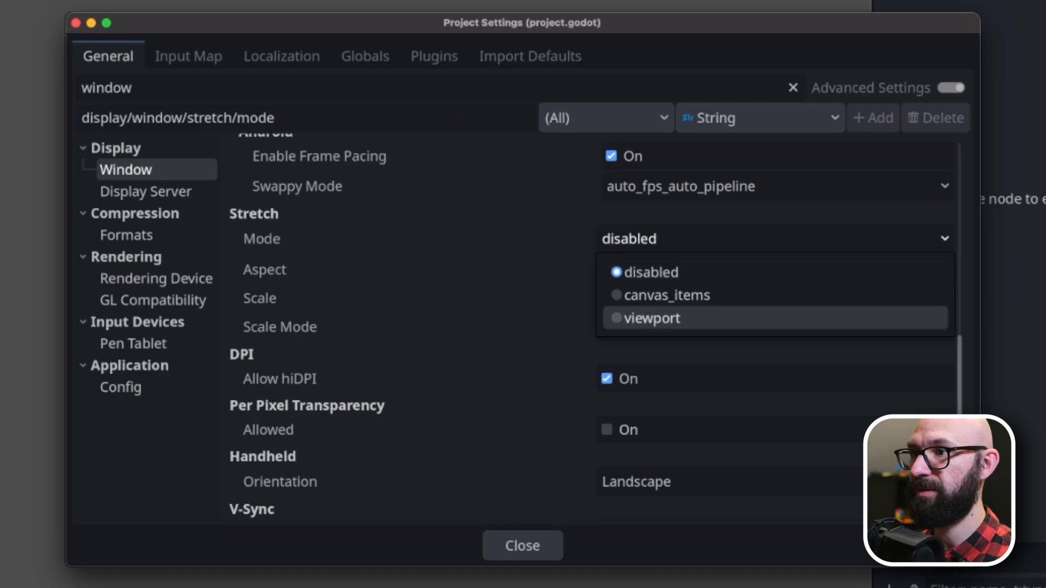
{"action": "left_click", "coordinate": [652, 318]}
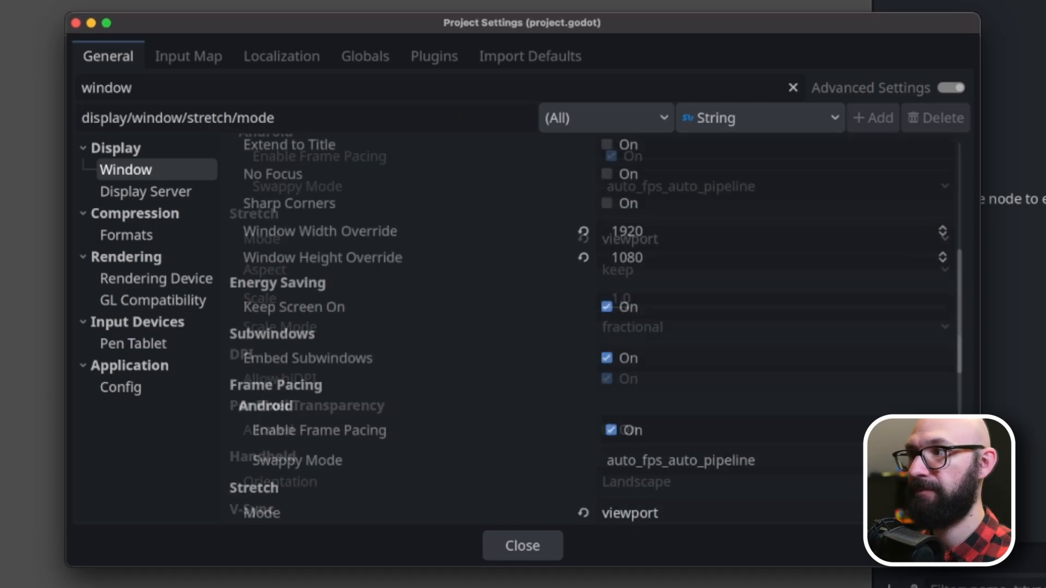
{"action": "scroll", "coordinate": [414, 327], "scroll_direction": "up", "scroll_amount": 5}
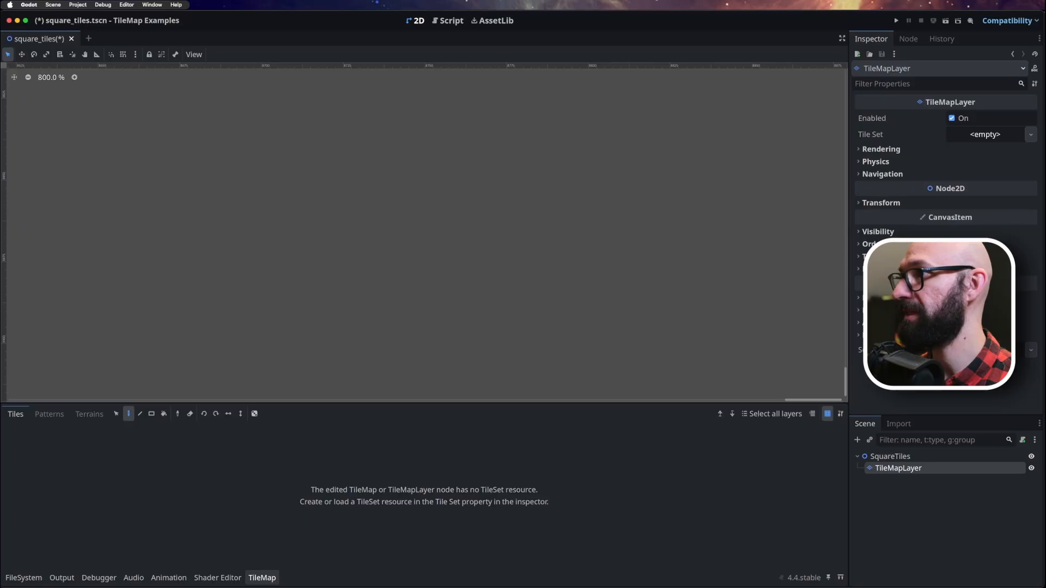
Assign a new TileSet with square tiles to the TileMapLayer and save the scene.
{"action": "left_click", "coordinate": [1030, 134]}
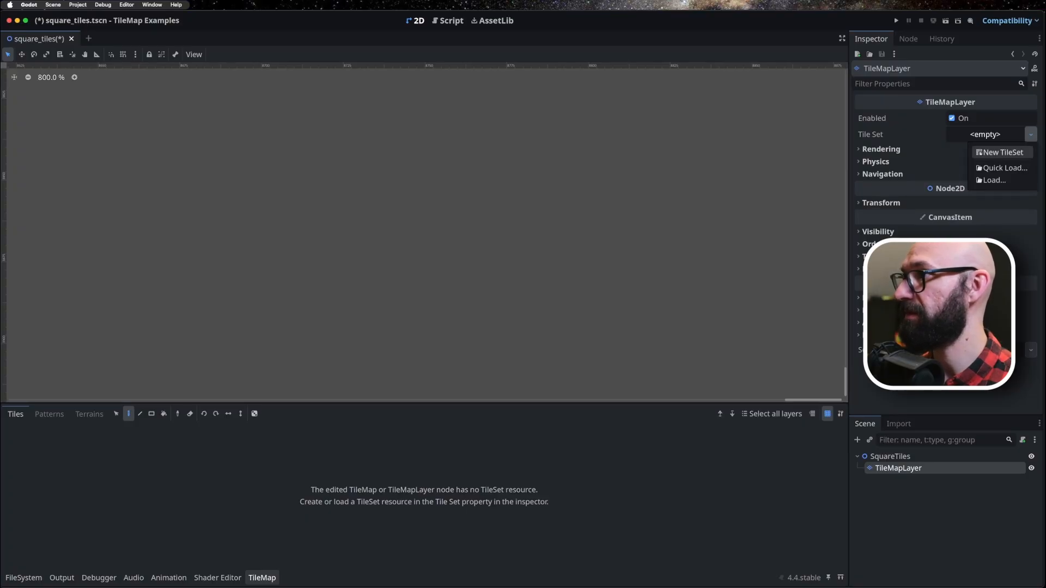
{"action": "left_click", "coordinate": [1002, 153]}
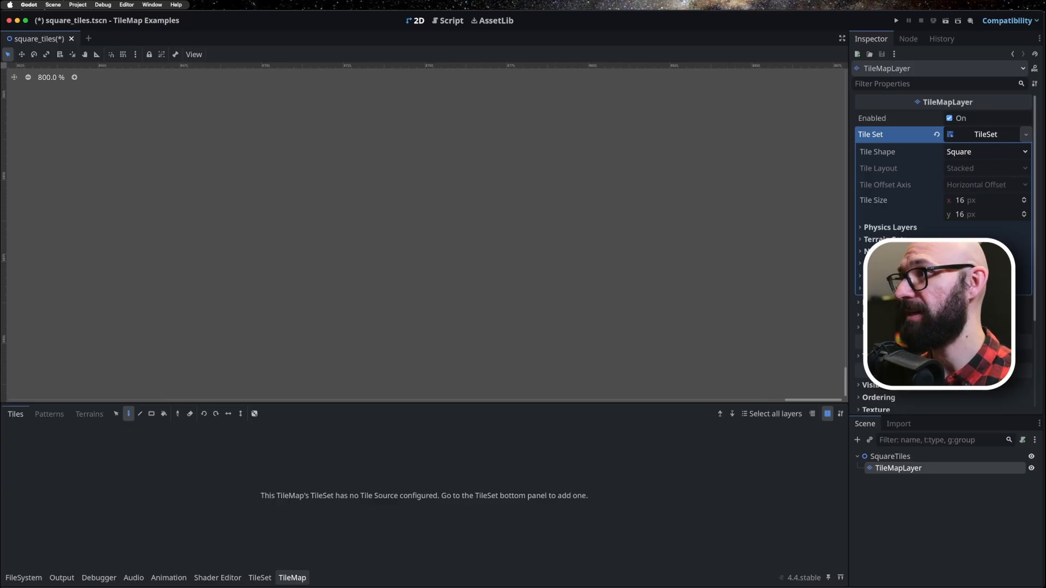
{"action": "left_click", "coordinate": [986, 152]}
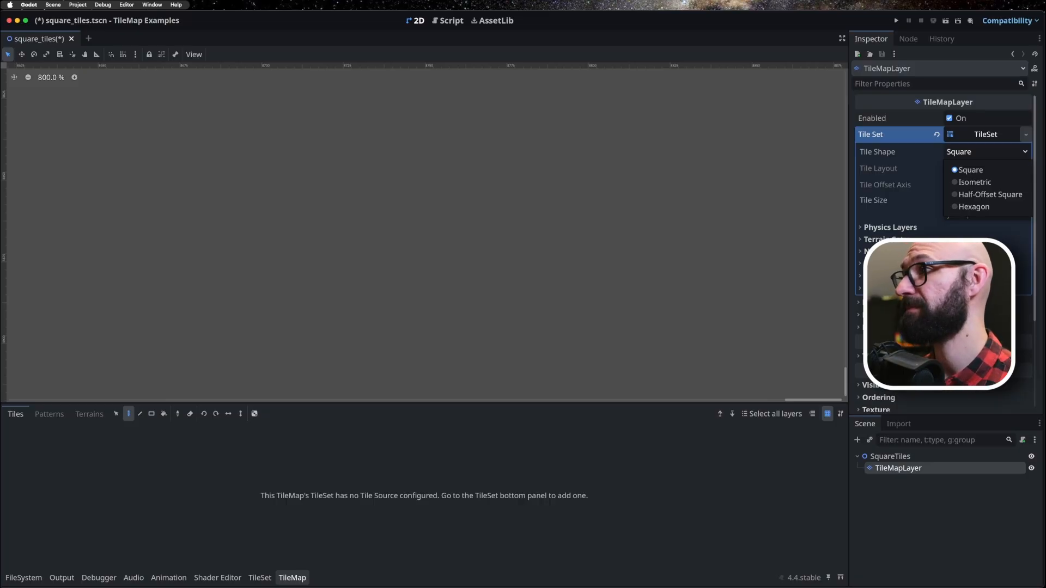
{"action": "left_click", "coordinate": [910, 168]}
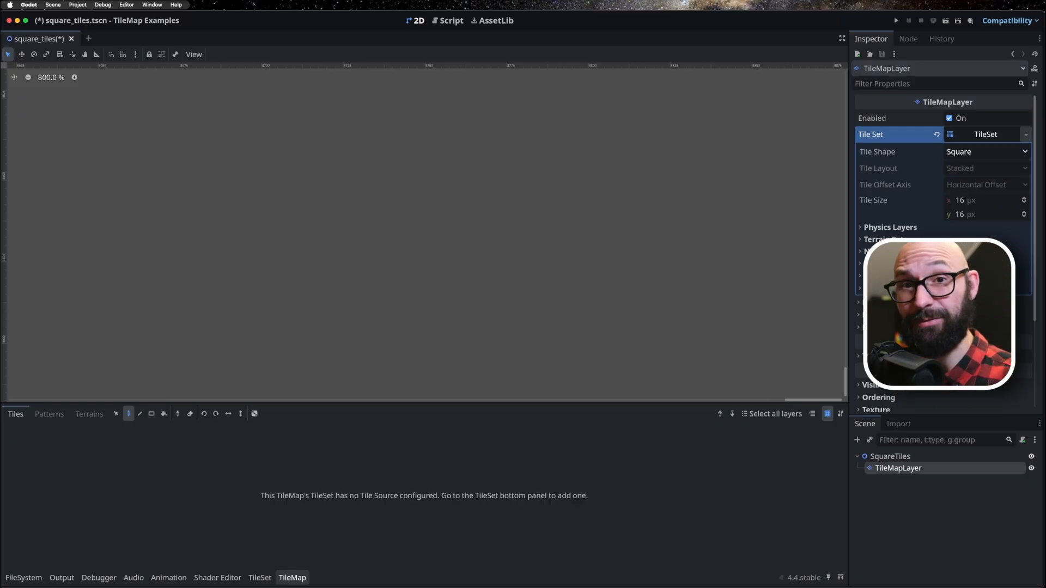
{"action": "key", "text": "super+s"}
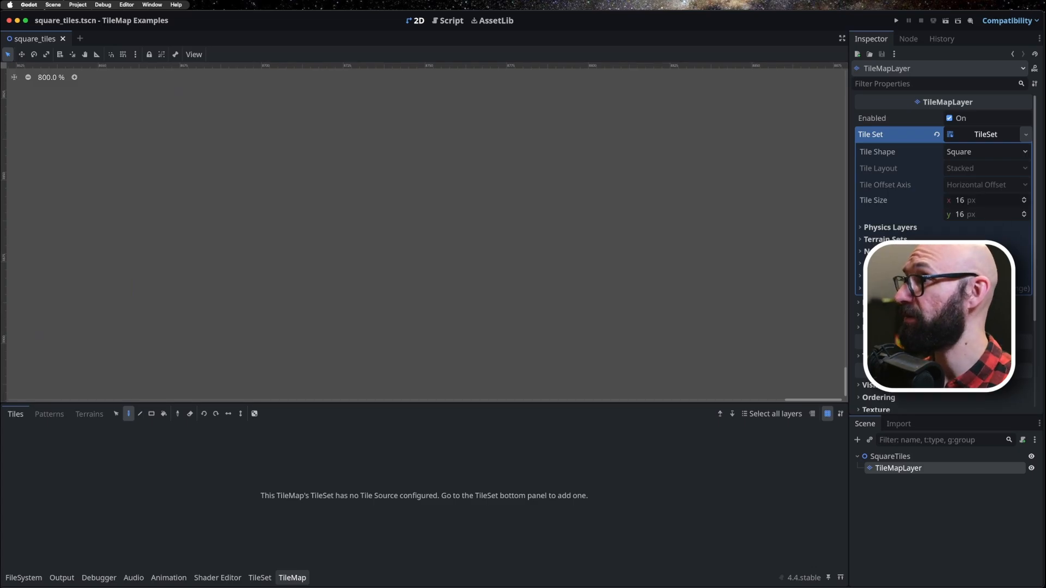
Set the TileSet's tile size to 64 by 64 px.
{"action": "left_click", "coordinate": [960, 201]}
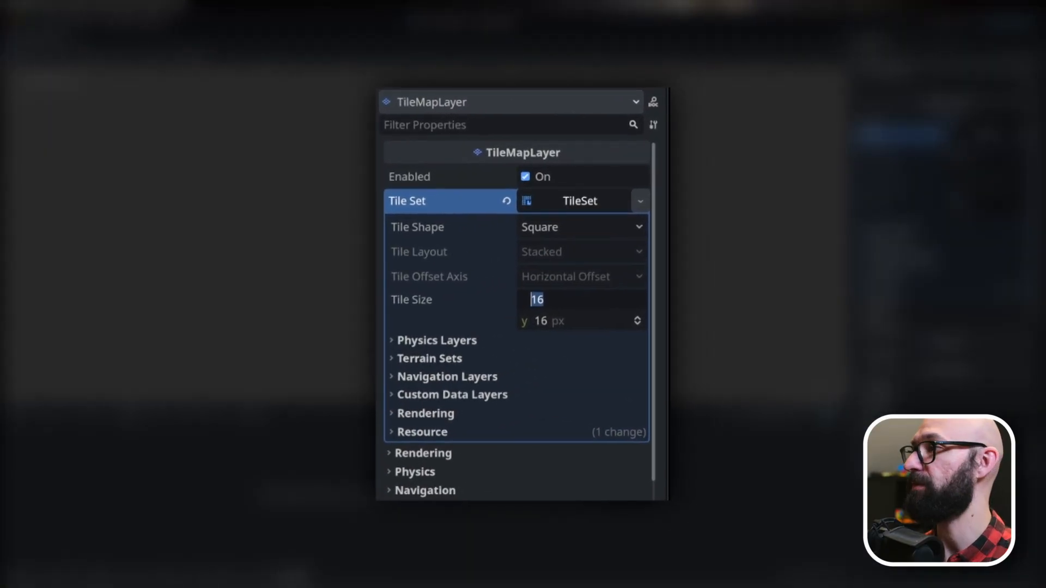
{"action": "type", "text": "64"}
{"action": "key", "text": "Tab"}
{"action": "type", "text": "64"}
{"action": "key", "text": "Return"}
{"action": "scroll", "coordinate": [517, 316], "scroll_direction": "down", "scroll_amount": 3}
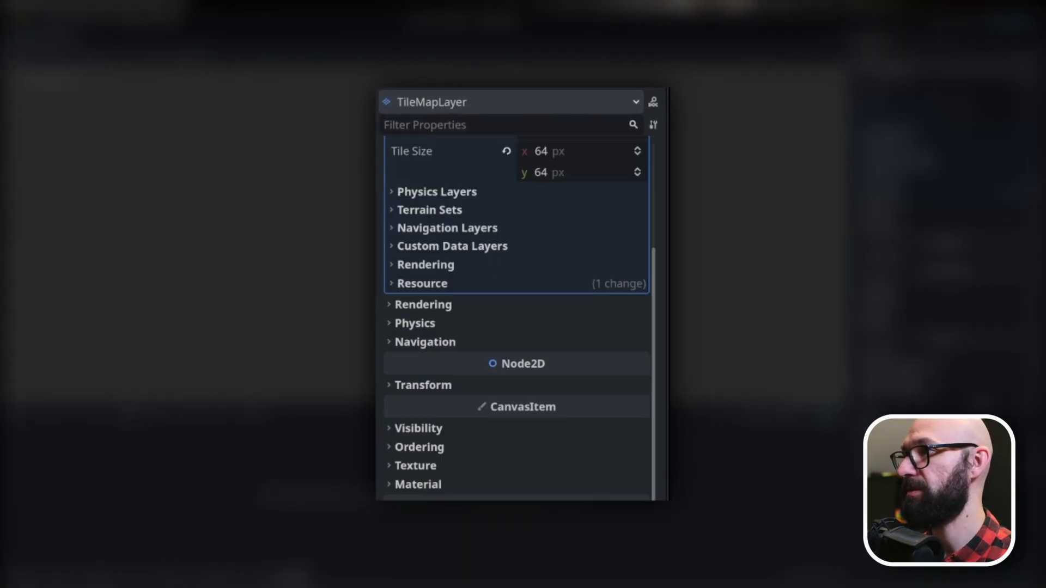
{"action": "scroll", "coordinate": [516, 316], "scroll_direction": "up", "scroll_amount": 3}
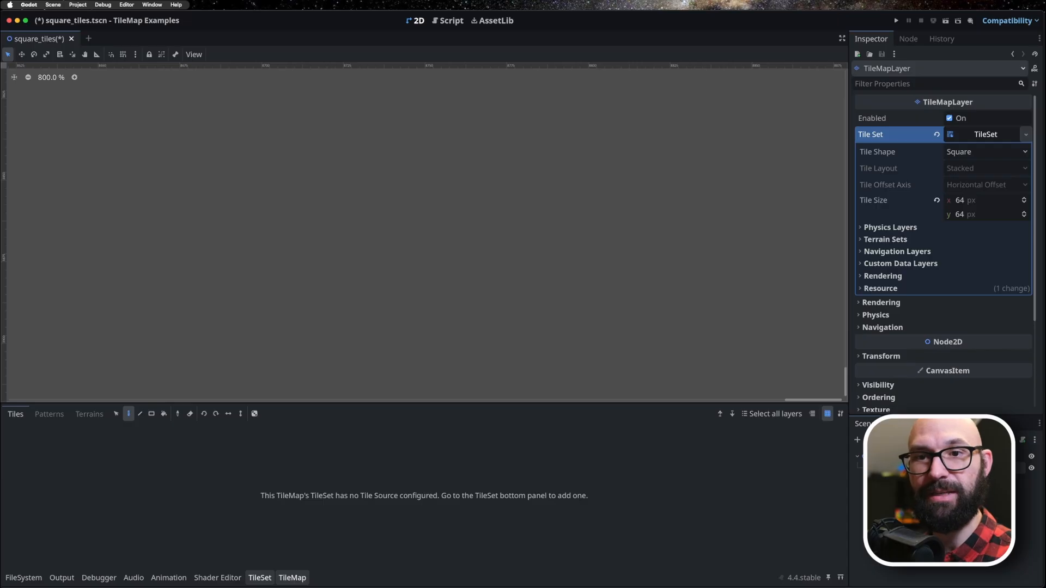
Add terrain-square.png from the assets folder as an atlas source in the TileSet, declining automatic tile creation.
{"action": "left_click", "coordinate": [259, 577]}
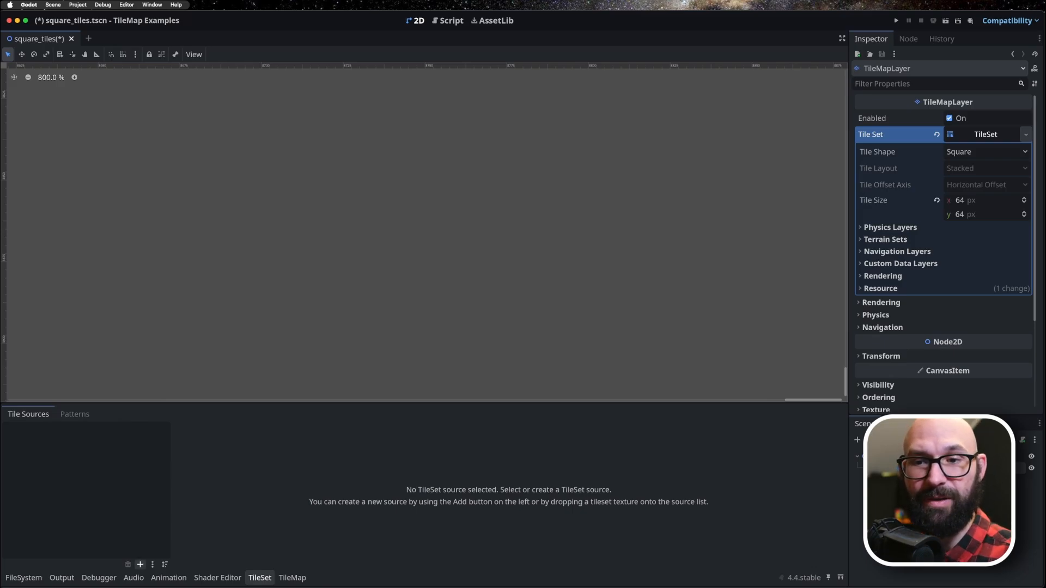
{"action": "left_click", "coordinate": [140, 565]}
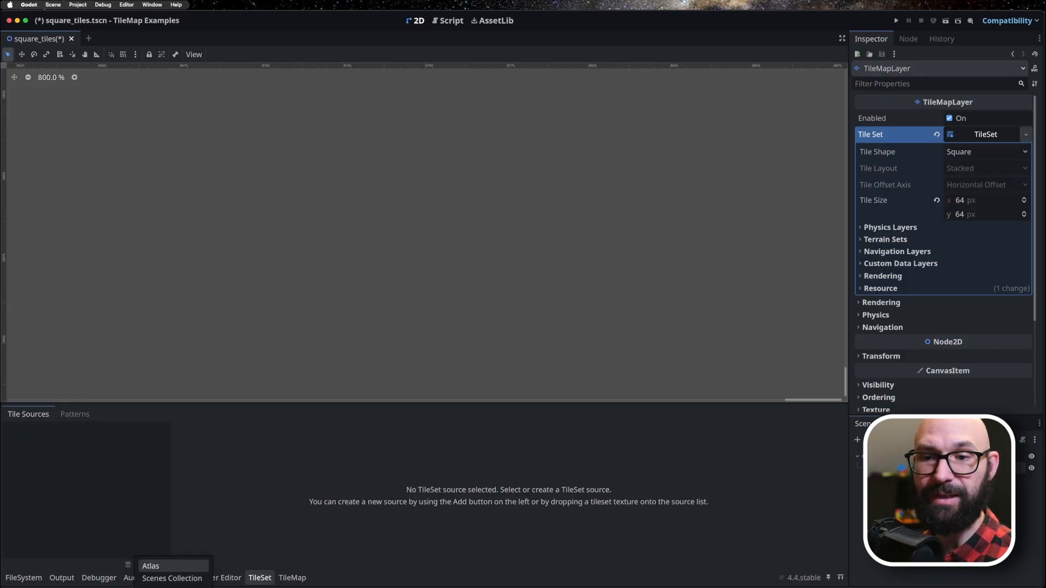
{"action": "left_click", "coordinate": [151, 566]}
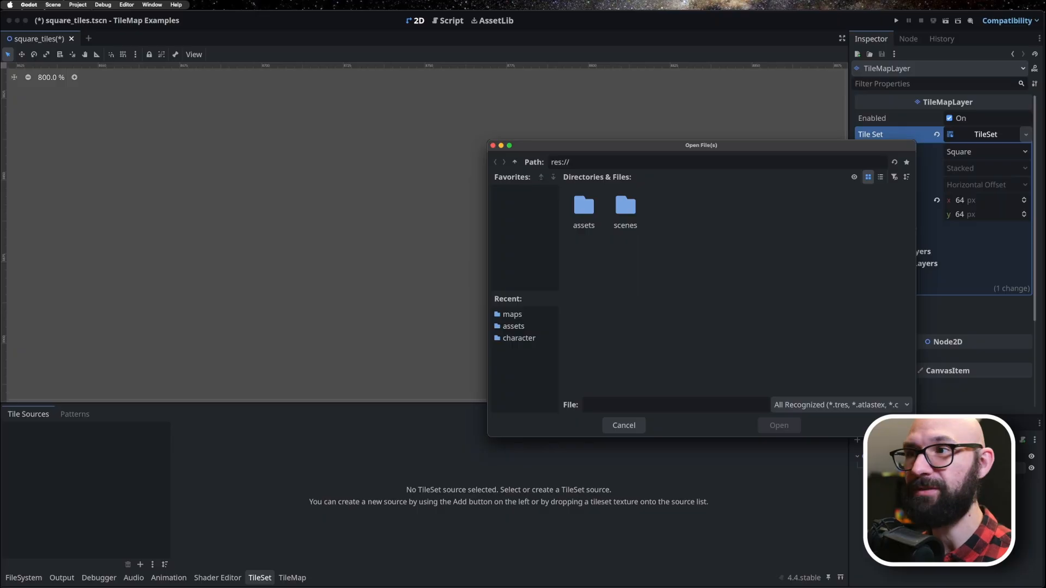
{"action": "double_click", "coordinate": [584, 206]}
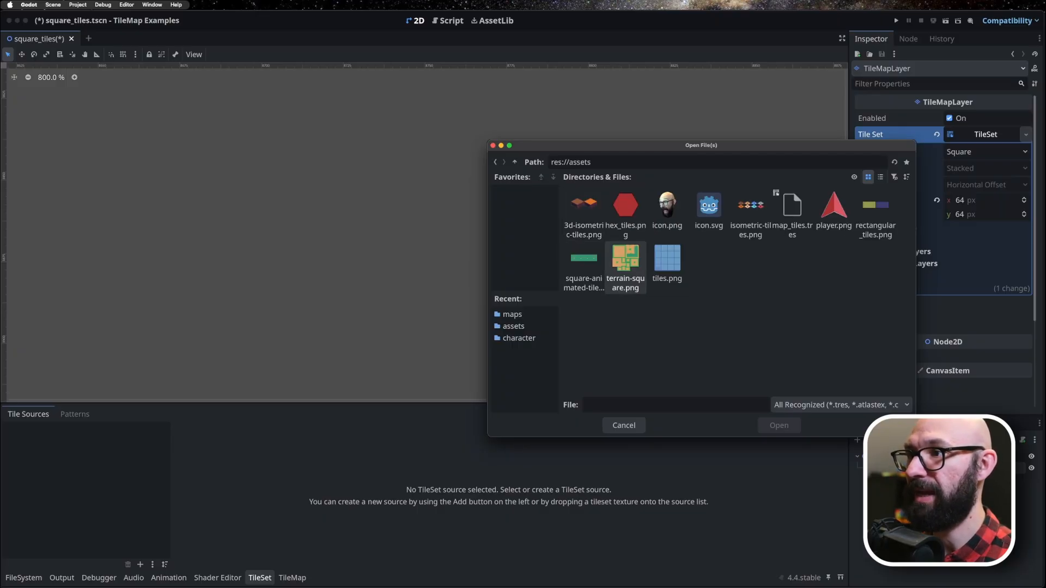
{"action": "left_click", "coordinate": [625, 267]}
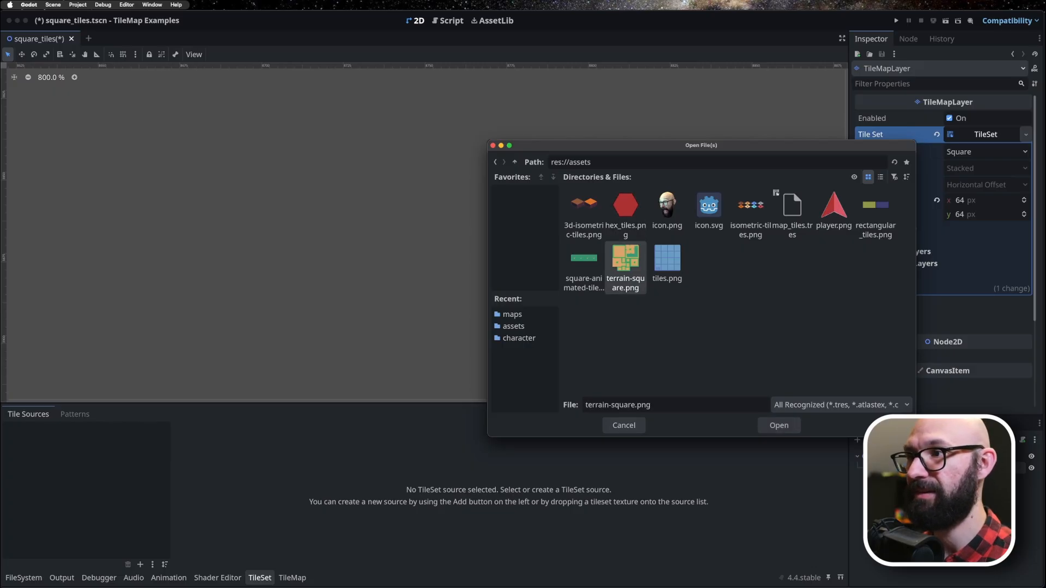
{"action": "left_click", "coordinate": [779, 426]}
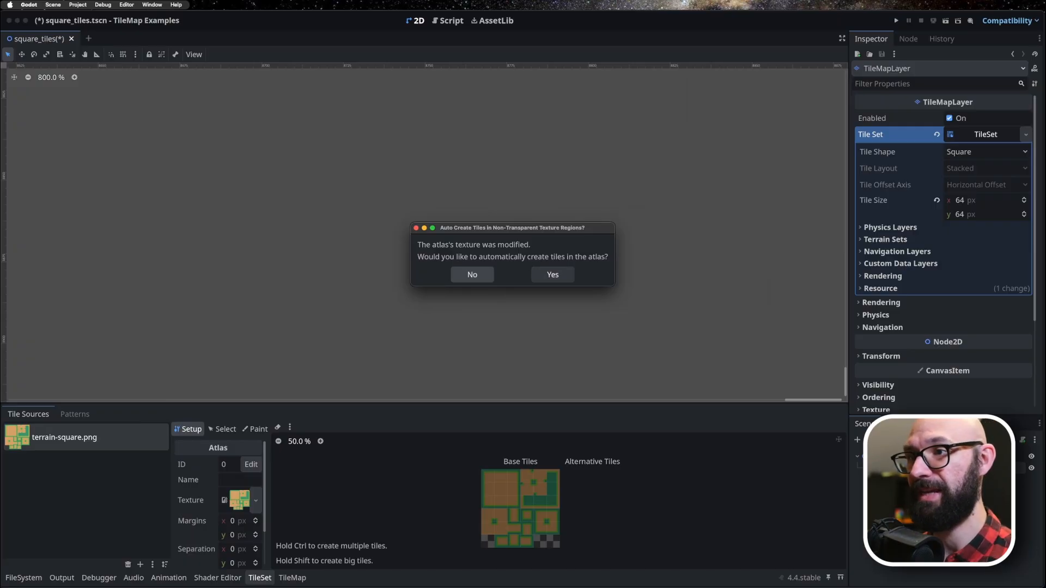
{"action": "left_click", "coordinate": [473, 275]}
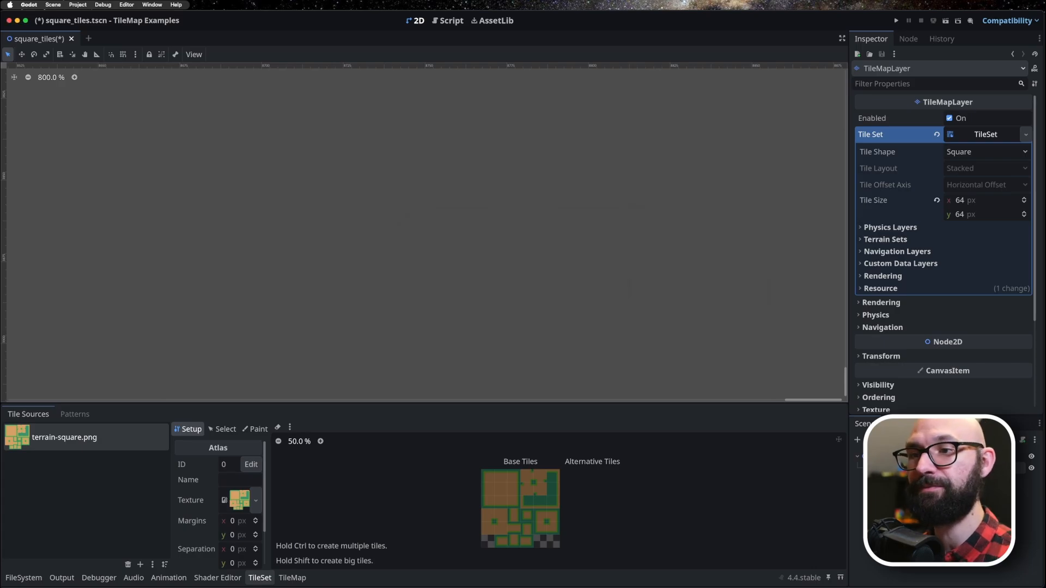
Enlarge the TileSet editor and show the terrain-square.png atlas at 100% zoom.
{"action": "left_click_drag", "start_coordinate": [480, 403], "coordinate": [479, 299]}
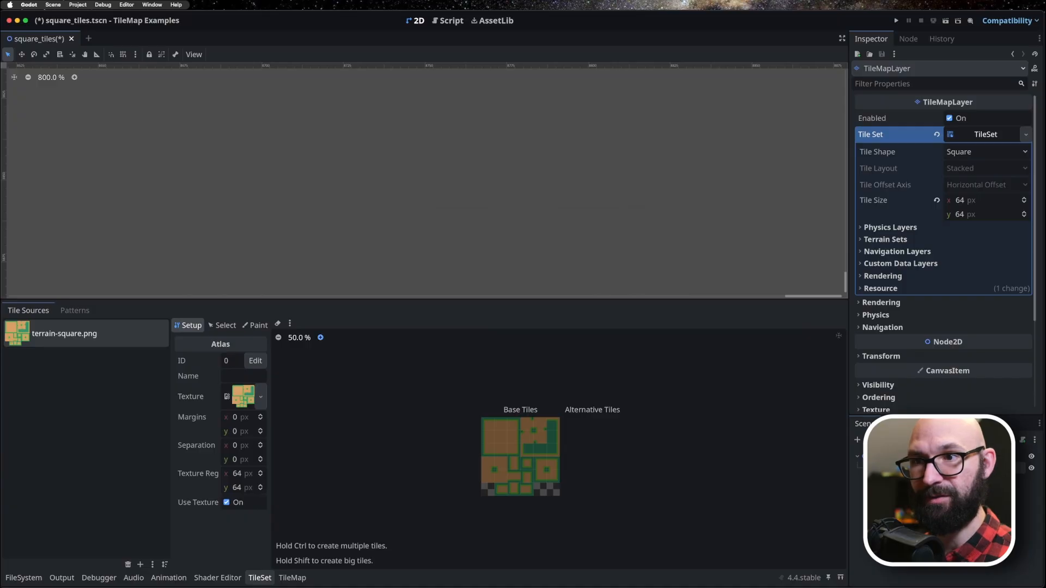
{"action": "left_click", "coordinate": [321, 337]}
{"action": "left_click", "coordinate": [321, 338]}
{"action": "left_click", "coordinate": [301, 338]}
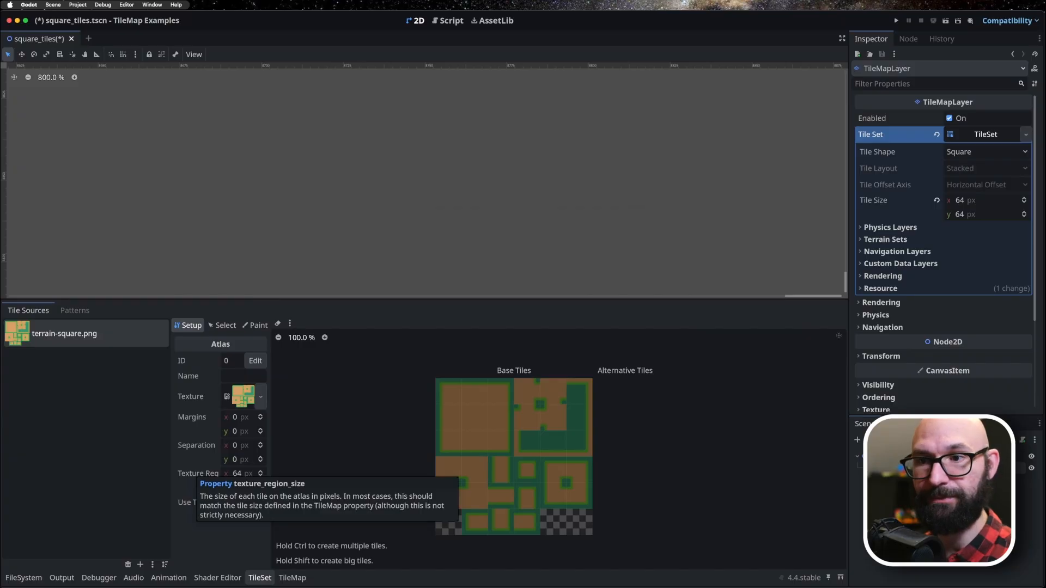
Widen the atlas settings area and create single tiles for all non-empty regions of the terrain-square.png atlas.
{"action": "left_click_drag", "start_coordinate": [271, 447], "coordinate": [357, 447]}
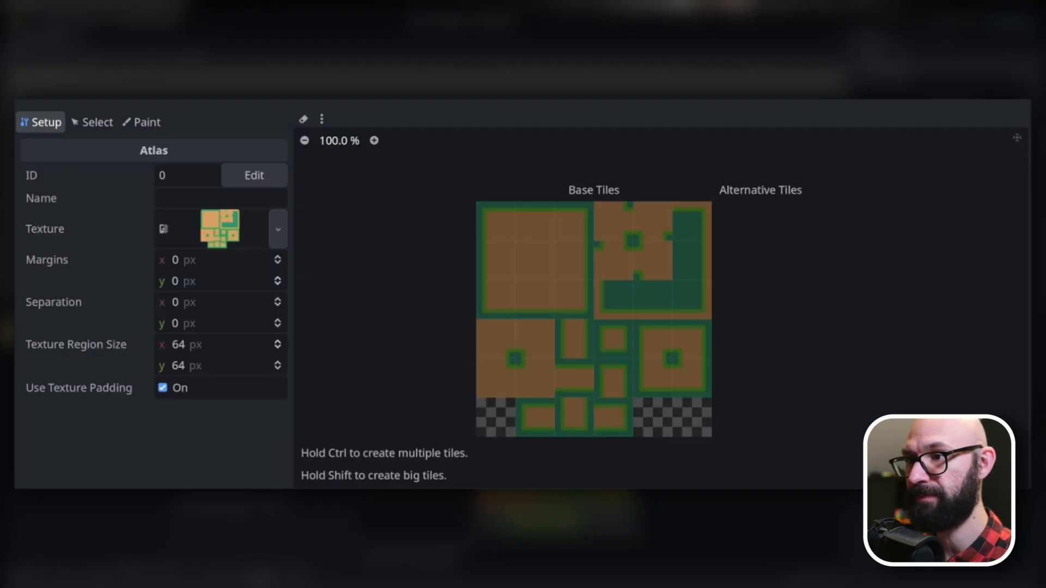
{"action": "mouse_move", "coordinate": [496, 221]}
{"action": "left_mouse_down"}
{"action": "mouse_move", "coordinate": [495, 379]}
{"action": "mouse_move", "coordinate": [535, 378]}
{"action": "mouse_move", "coordinate": [535, 417]}
{"action": "mouse_move", "coordinate": [613, 418]}
{"action": "mouse_move", "coordinate": [613, 378]}
{"action": "mouse_move", "coordinate": [574, 378]}
{"action": "left_mouse_up"}
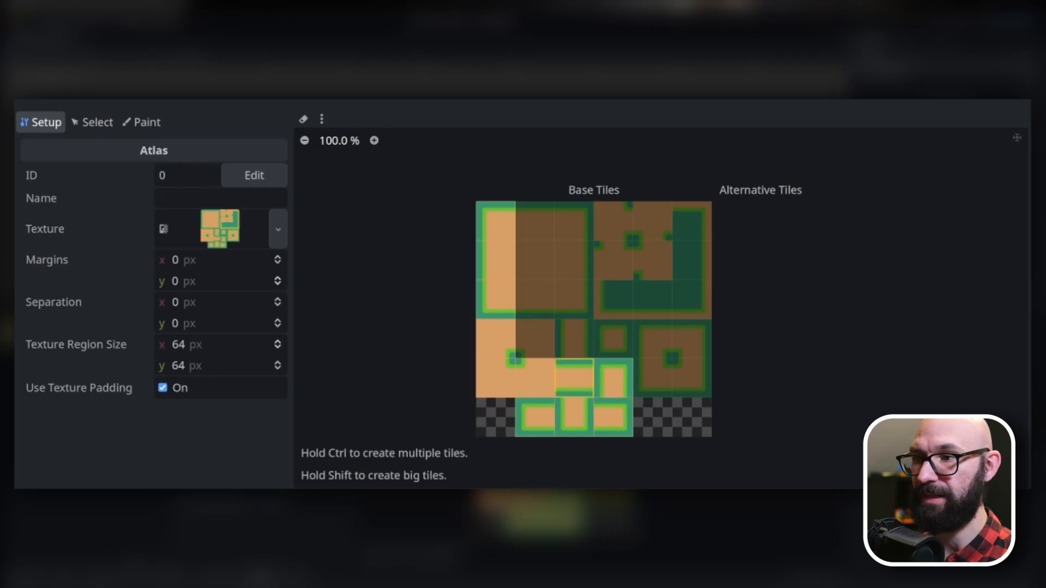
{"action": "mouse_move", "coordinate": [535, 221]}
{"action": "left_mouse_down"}
{"action": "mouse_move", "coordinate": [535, 260]}
{"action": "mouse_move", "coordinate": [575, 221]}
{"action": "mouse_move", "coordinate": [652, 300]}
{"action": "mouse_move", "coordinate": [692, 221]}
{"action": "mouse_move", "coordinate": [692, 378]}
{"action": "mouse_move", "coordinate": [653, 378]}
{"action": "left_mouse_up"}
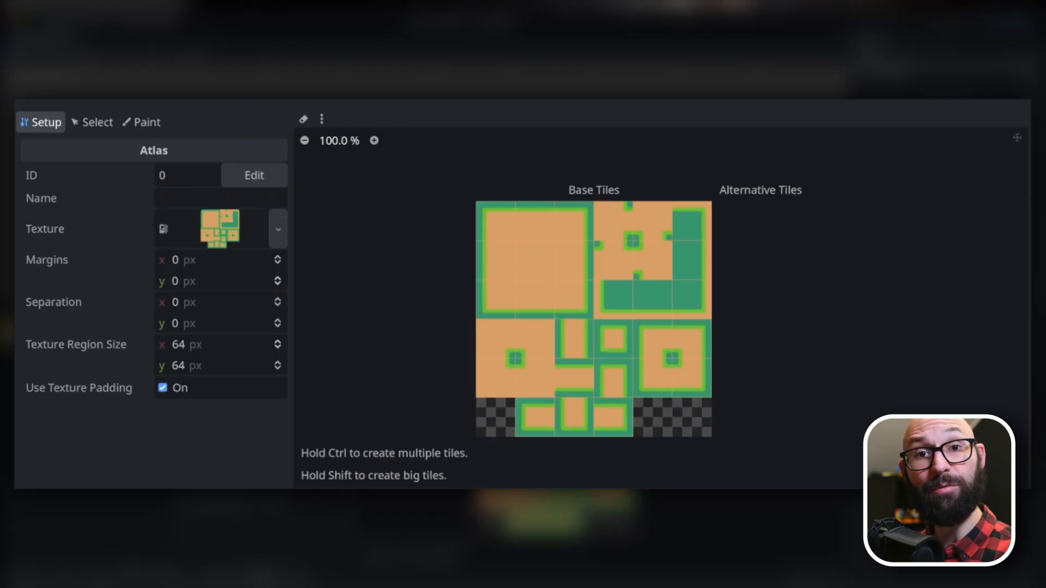
Delete the four single tiles at atlas coordinates (4, 3) to (5, 4) and create one big 2×2 tile in their place.
{"action": "right_click", "coordinate": [687, 340]}
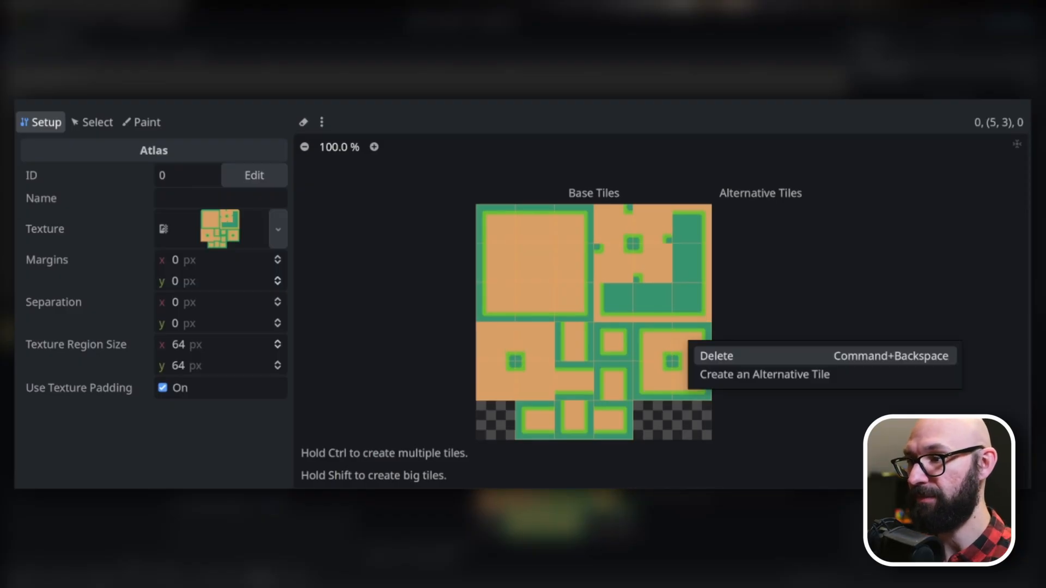
{"action": "left_click", "coordinate": [702, 355]}
{"action": "right_click", "coordinate": [658, 348]}
{"action": "left_click", "coordinate": [688, 363]}
{"action": "right_click", "coordinate": [666, 377]}
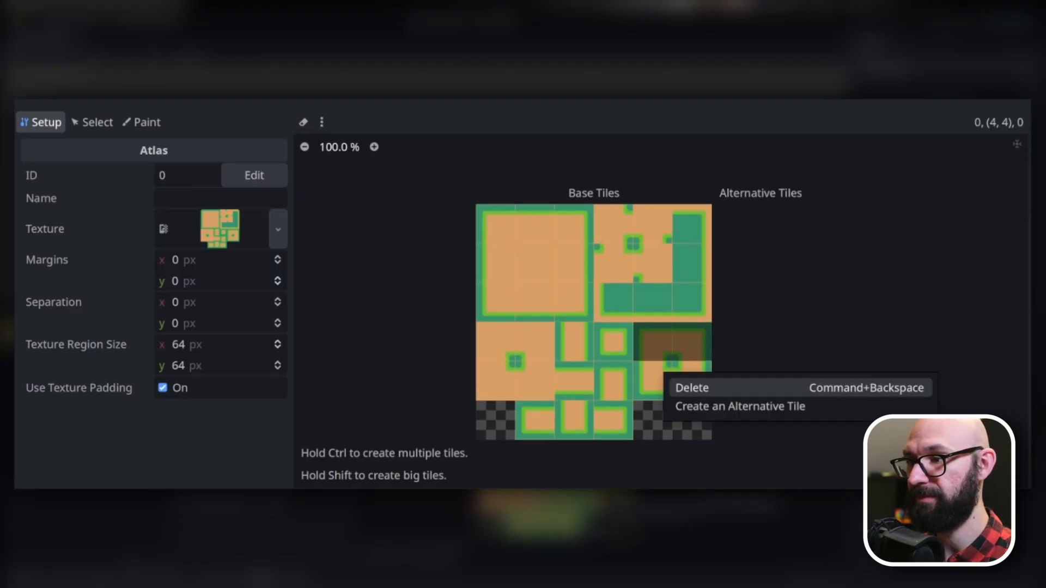
{"action": "left_click", "coordinate": [695, 387]}
{"action": "right_click", "coordinate": [688, 379]}
{"action": "left_click", "coordinate": [705, 393]}
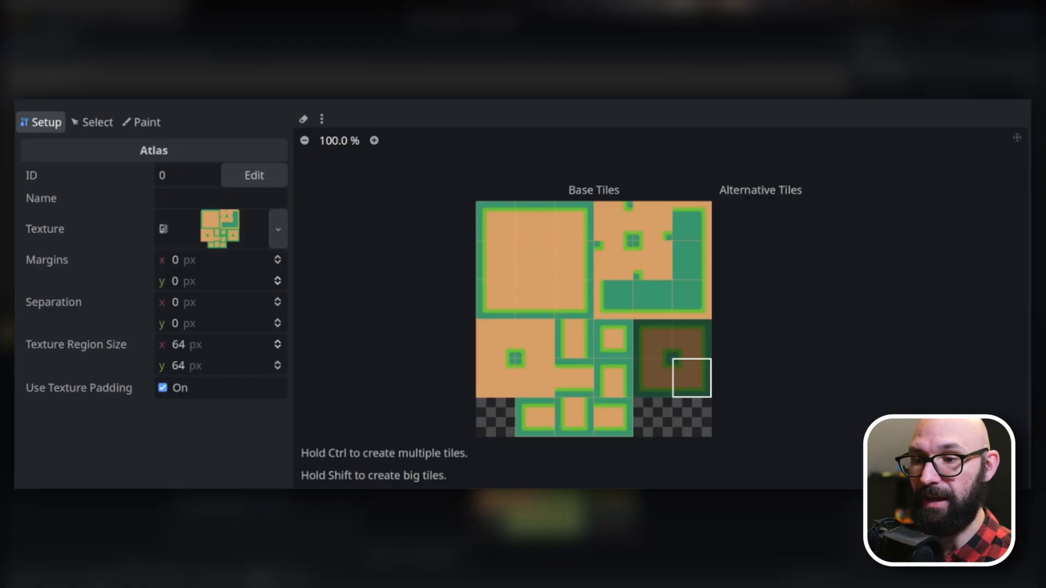
{"action": "left_click_drag", "start_coordinate": [653, 339], "coordinate": [692, 378], "text": "shift"}
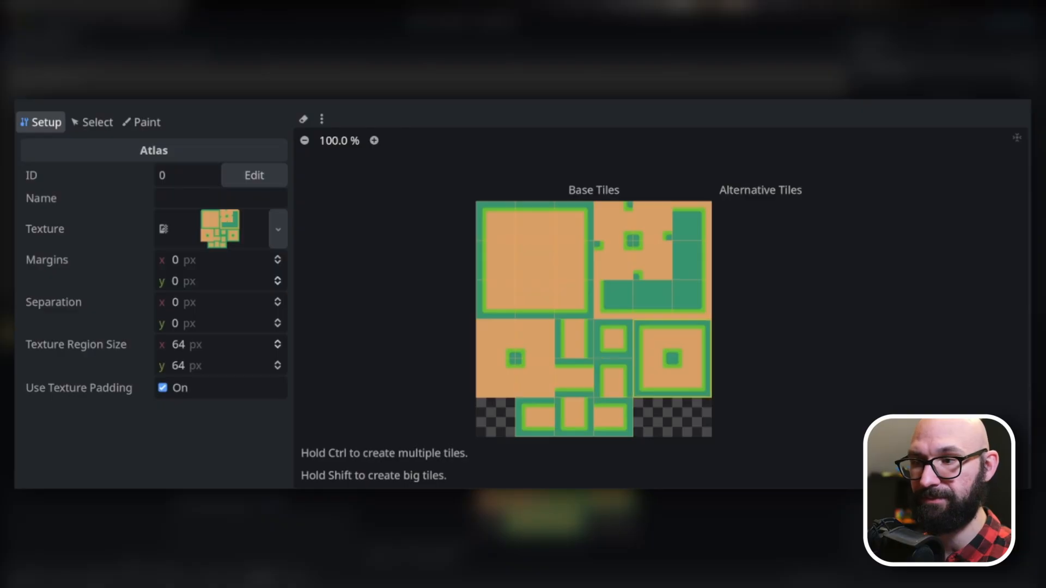
Delete the big 2×2 tile and recreate four single tiles over the same area.
{"action": "right_click", "coordinate": [674, 349]}
{"action": "left_click", "coordinate": [701, 365]}
{"action": "mouse_move", "coordinate": [653, 338]}
{"action": "left_mouse_down"}
{"action": "mouse_move", "coordinate": [654, 377]}
{"action": "mouse_move", "coordinate": [692, 377]}
{"action": "left_mouse_up"}
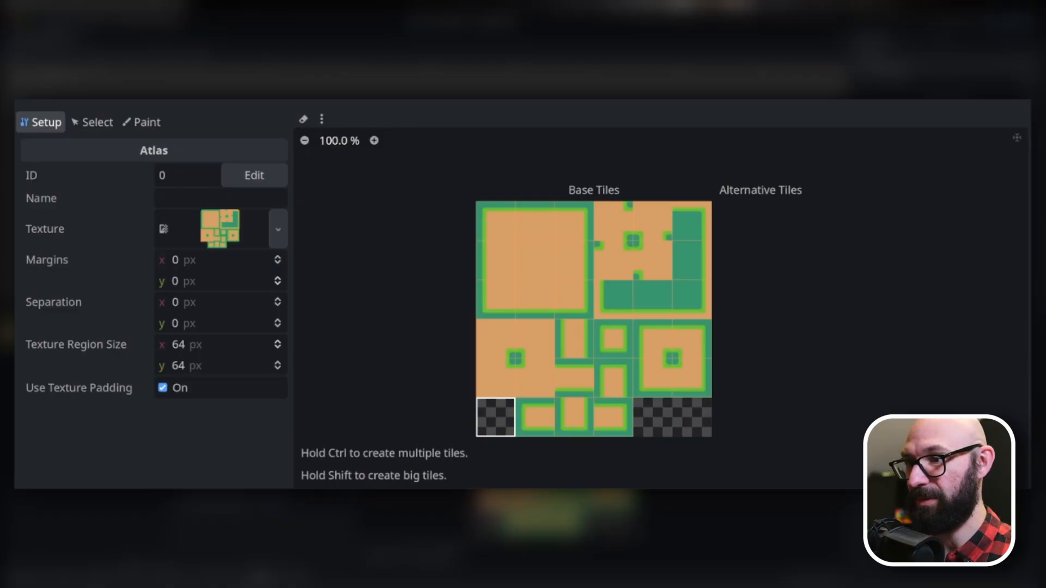
Create a tile on the empty region at atlas coordinates (0, 5), and delete it again.
{"action": "left_click", "coordinate": [495, 418]}
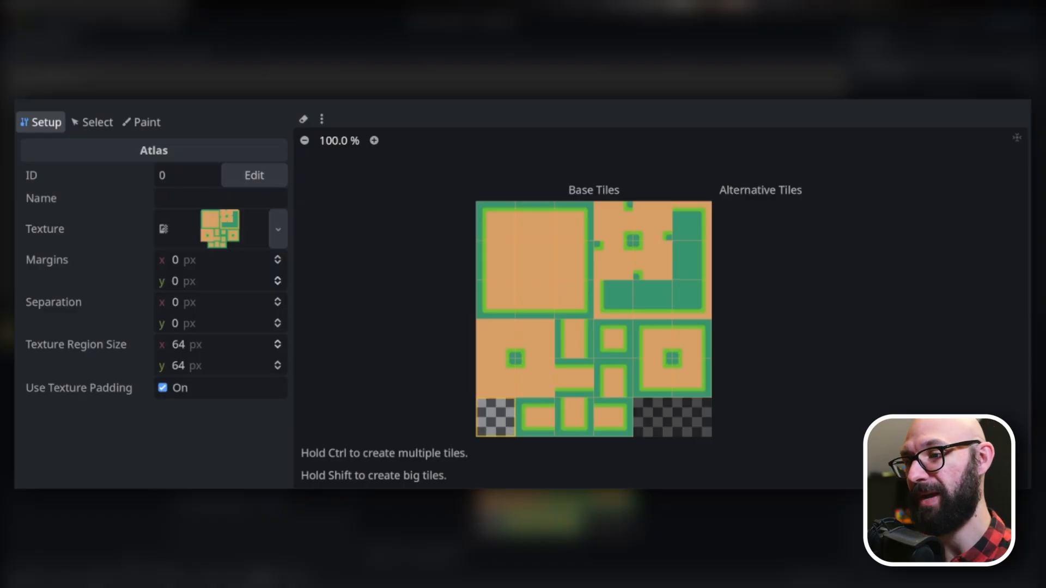
{"action": "right_click", "coordinate": [496, 422]}
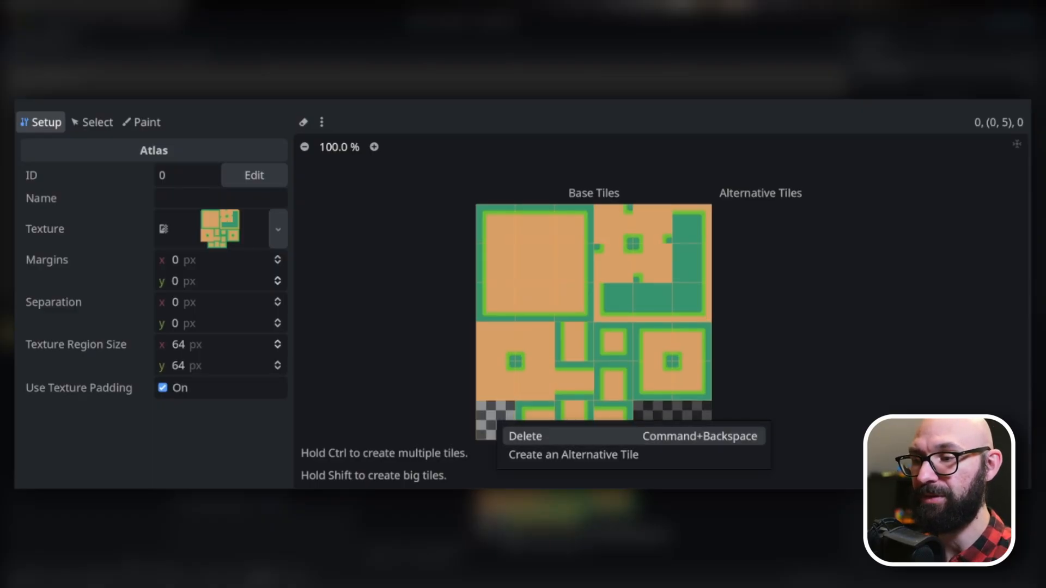
{"action": "left_click", "coordinate": [509, 434]}
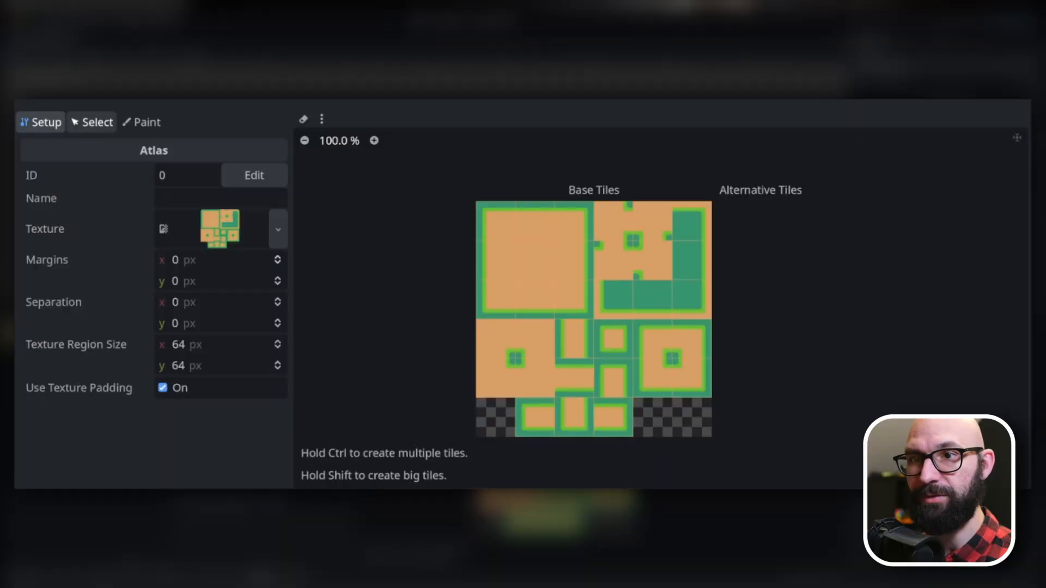
Select the base tile at atlas coordinates (0, 0) and examine its animation properties.
{"action": "left_click", "coordinate": [92, 122]}
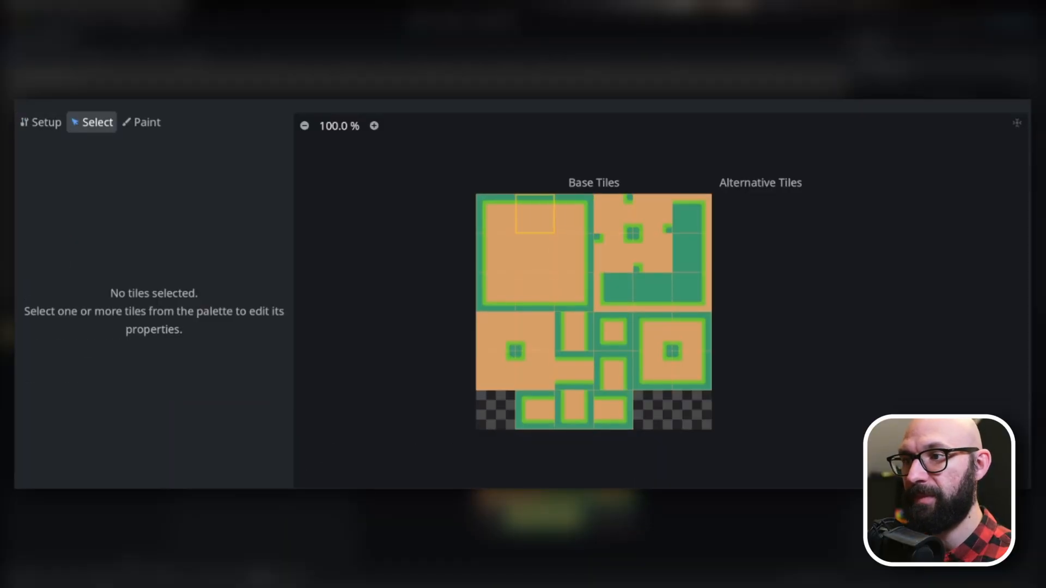
{"action": "left_click", "coordinate": [495, 213]}
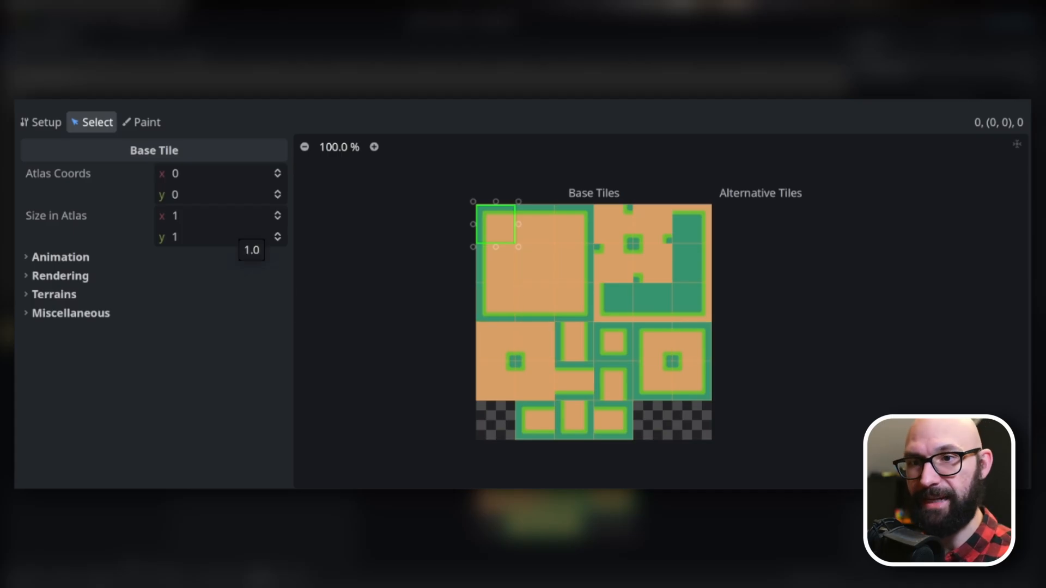
{"action": "left_click", "coordinate": [61, 257]}
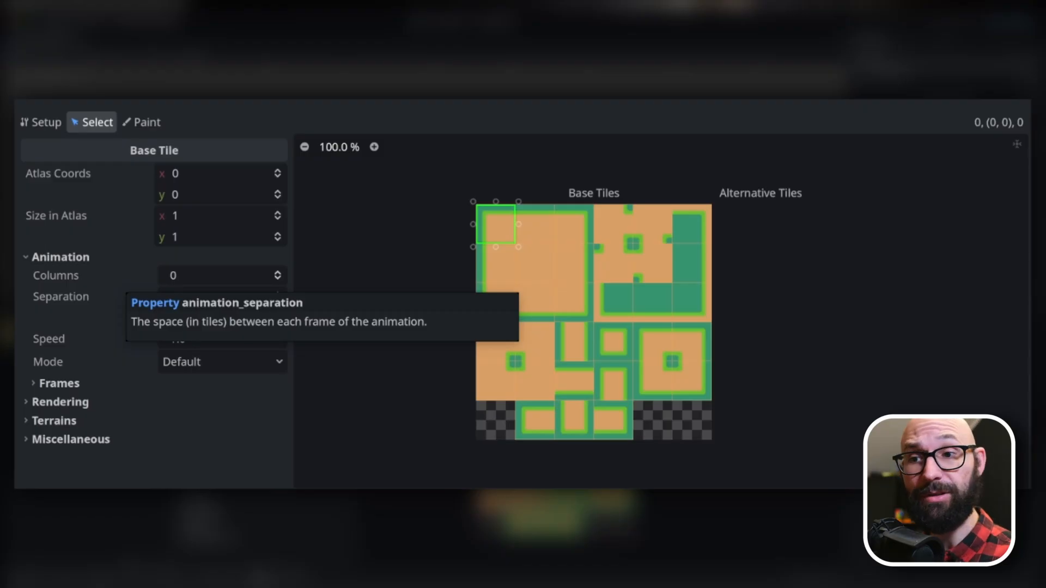
Set the selected tile's texture origin x to 10 px in its rendering properties, and undo the change.
{"action": "left_click", "coordinate": [60, 402]}
{"action": "scroll", "coordinate": [60, 402], "scroll_direction": "down", "scroll_amount": 3}
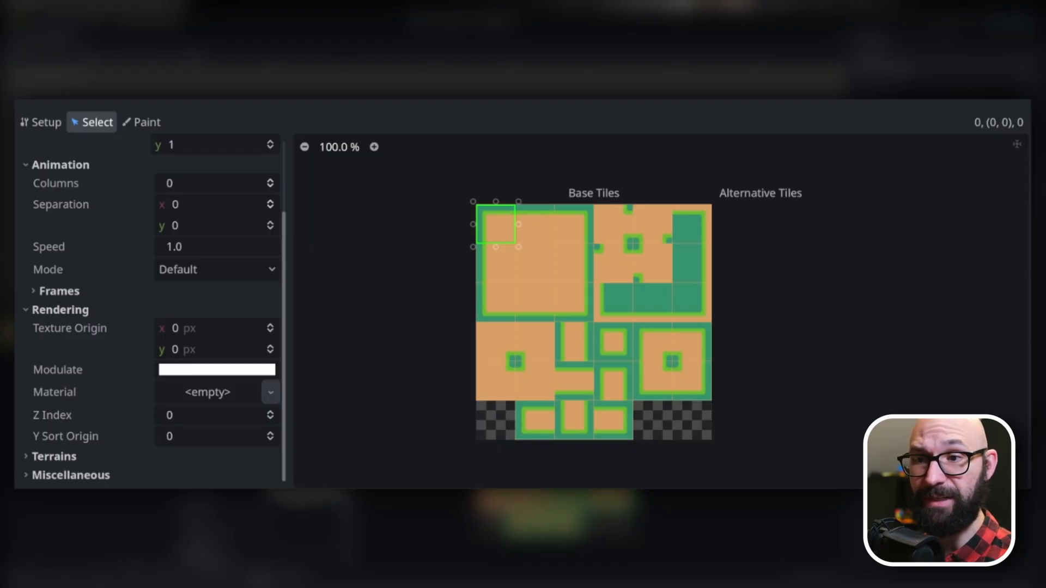
{"action": "left_click_drag", "start_coordinate": [182, 328], "coordinate": [202, 329]}
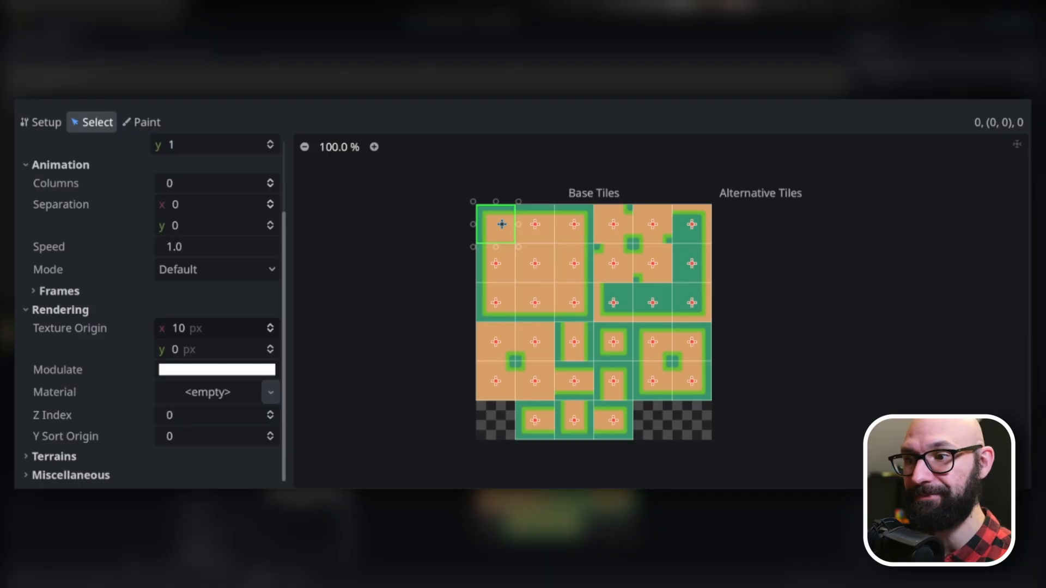
{"action": "key", "text": "ctrl+z"}
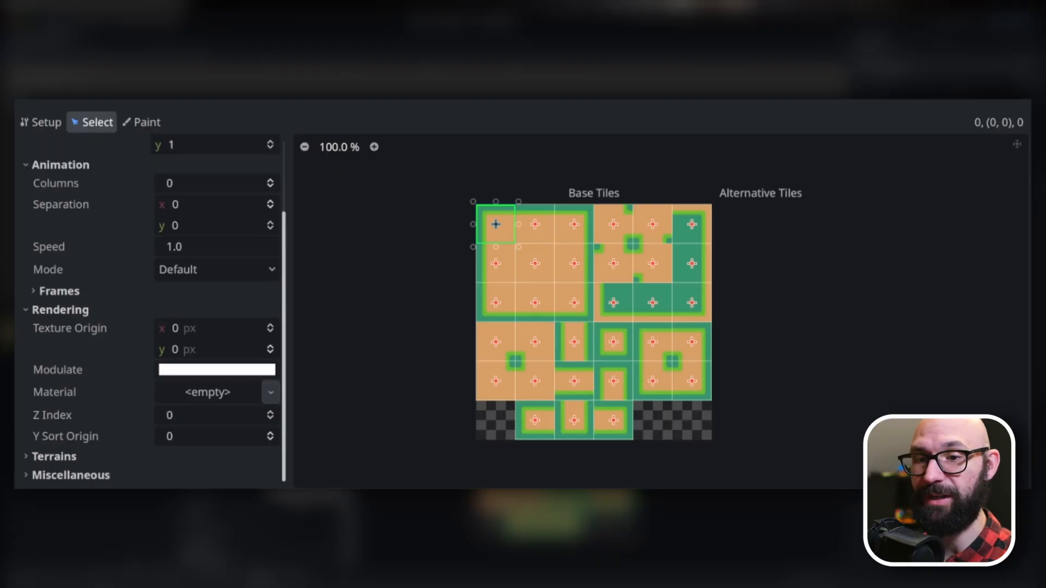
Examine the selected tile's terrain and miscellaneous properties.
{"action": "left_click", "coordinate": [54, 457]}
{"action": "scroll", "coordinate": [147, 310], "scroll_direction": "down", "scroll_amount": 1}
{"action": "left_click", "coordinate": [71, 475]}
{"action": "scroll", "coordinate": [147, 310], "scroll_direction": "down", "scroll_amount": 1}
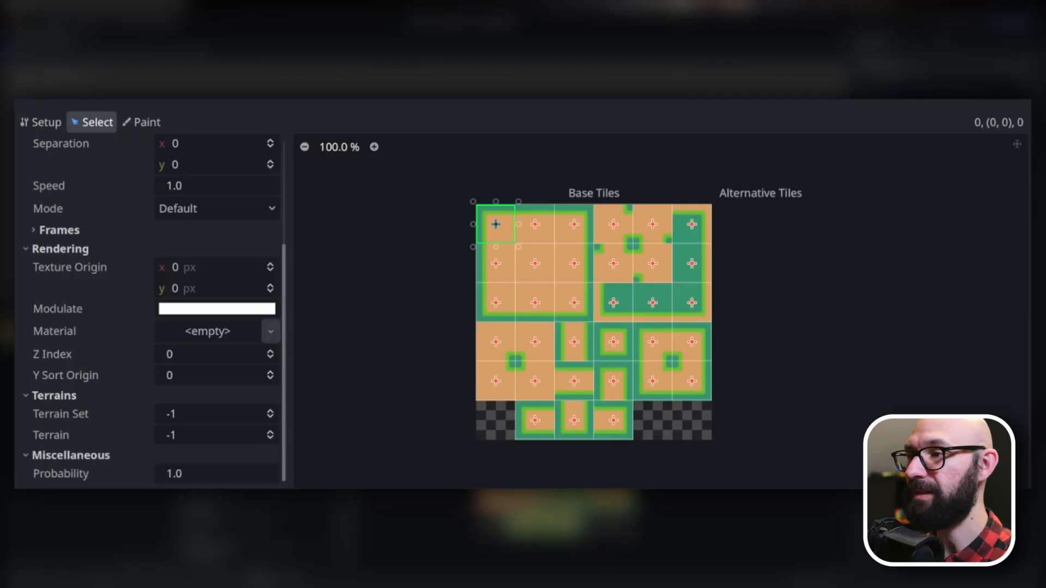
Set the Texture Origin painting value to 10 for x and 10 for y.
{"action": "left_click", "coordinate": [141, 122]}
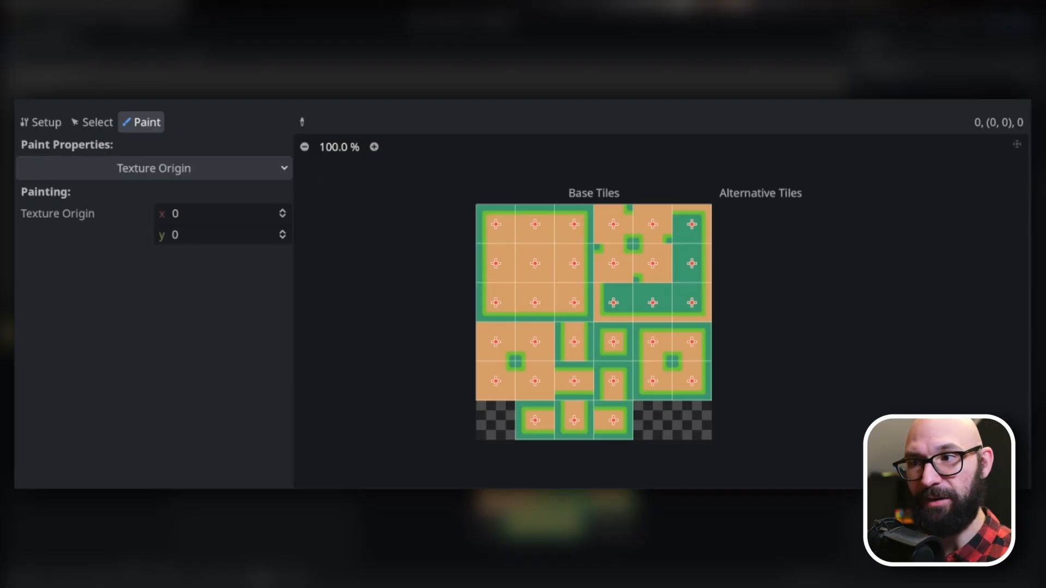
{"action": "left_click", "coordinate": [175, 235]}
{"action": "left_click", "coordinate": [169, 235]}
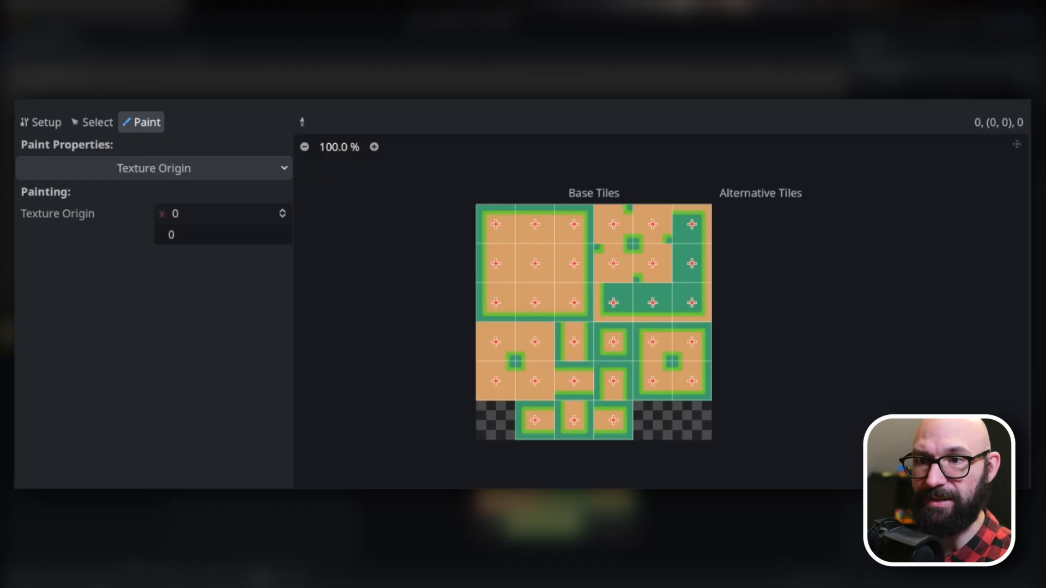
{"action": "left_click", "coordinate": [174, 213]}
{"action": "type", "text": "10"}
{"action": "key", "text": "Tab"}
{"action": "type", "text": "10"}
{"action": "key", "text": "Tab"}
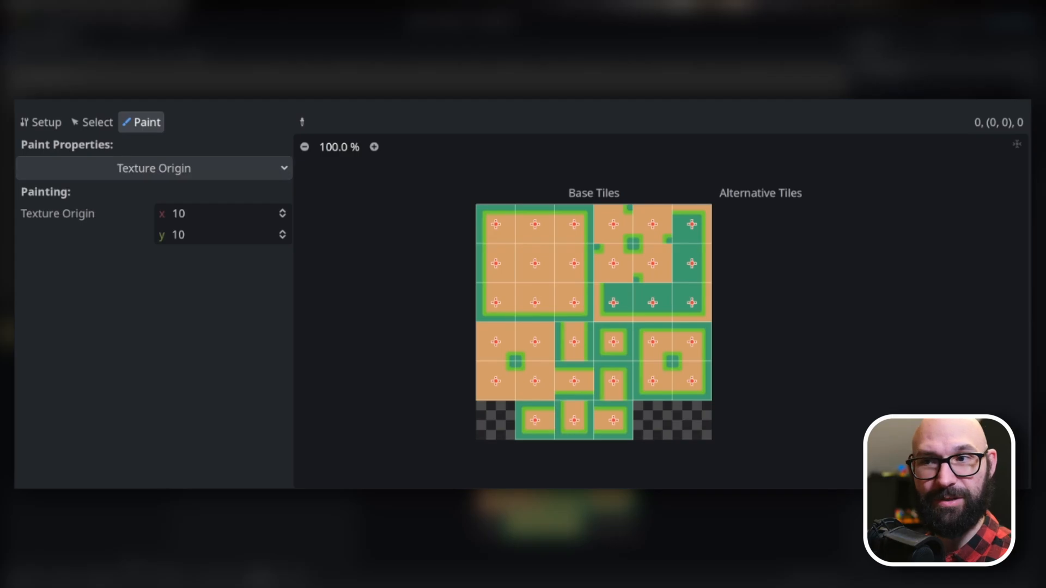
Paint the texture origin value onto the first five tiles of the atlas's top row.
{"action": "left_click", "coordinate": [495, 224]}
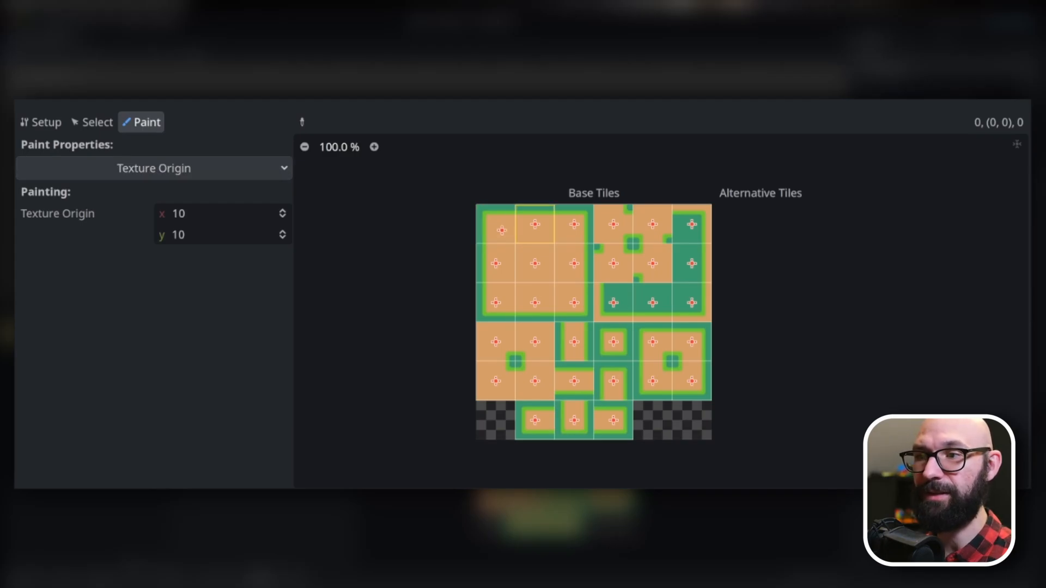
{"action": "left_click", "coordinate": [535, 224]}
{"action": "left_click", "coordinate": [574, 224]}
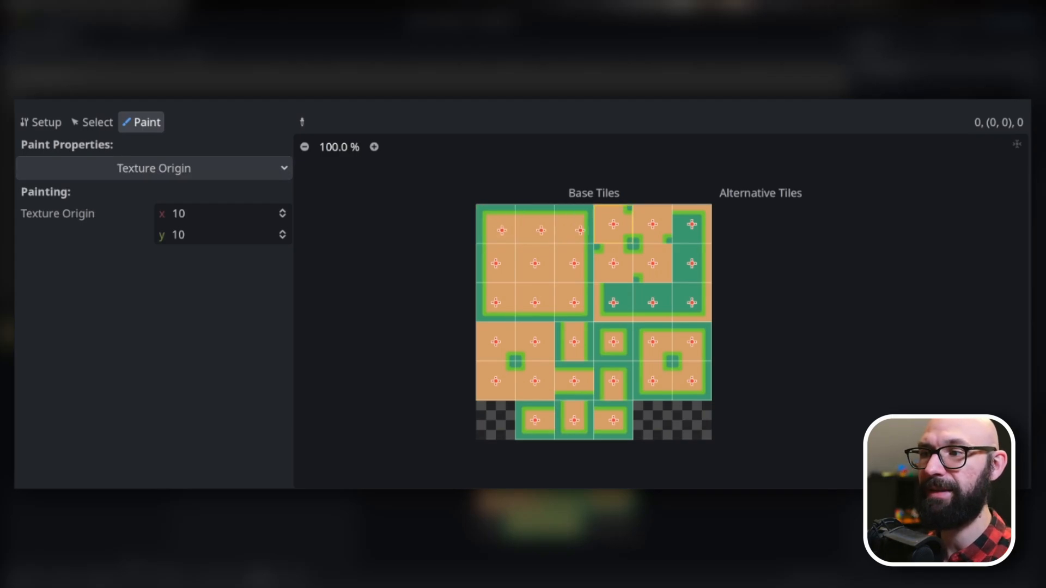
{"action": "left_click", "coordinate": [613, 224]}
{"action": "left_click", "coordinate": [653, 224]}
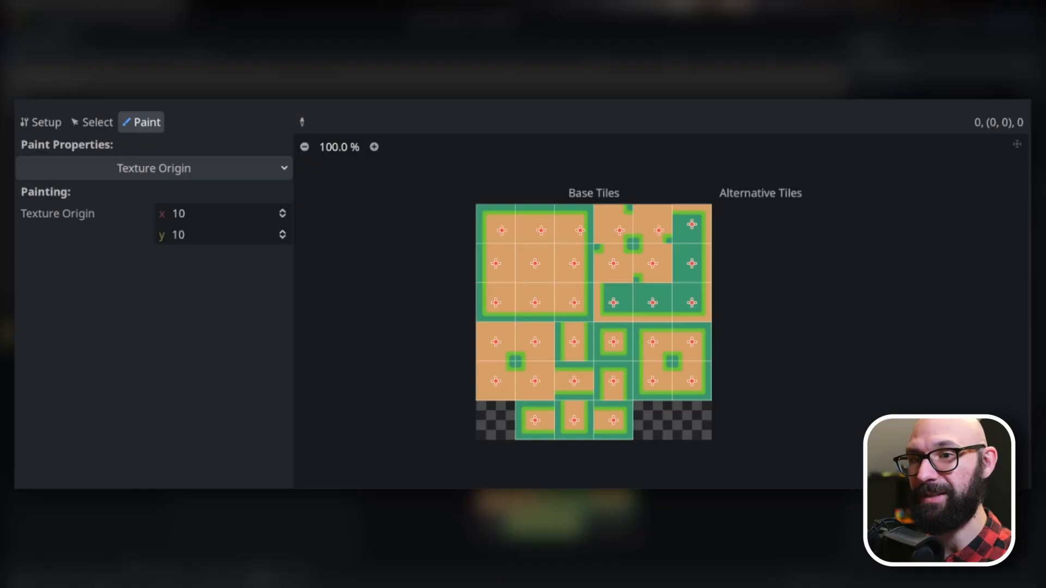
Restore the texture origin of the five painted tiles and set the painting value to 0 for x and y.
{"action": "left_click", "coordinate": [154, 169]}
{"action": "left_click", "coordinate": [153, 168]}
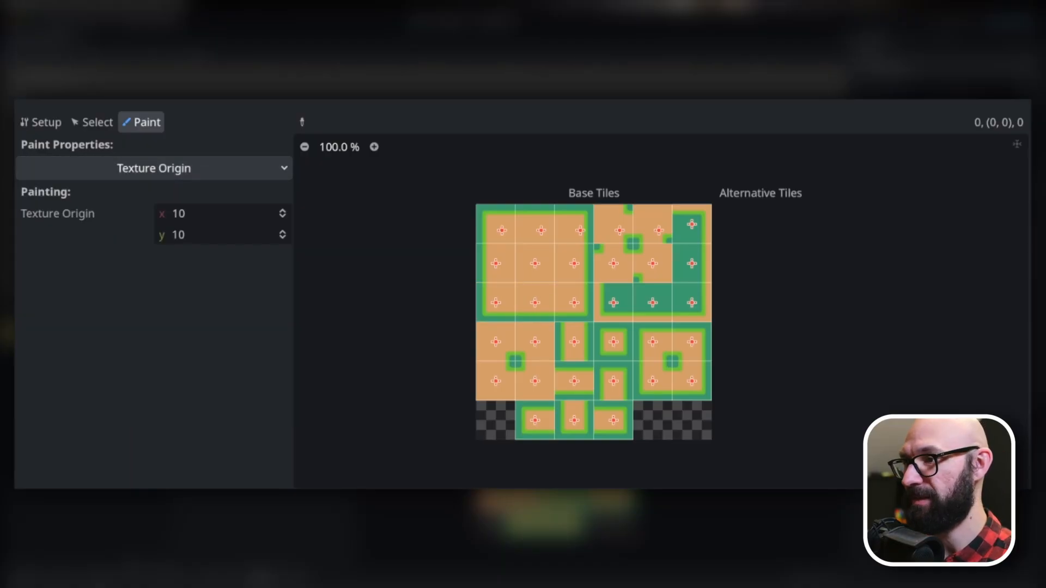
{"action": "left_click_drag", "start_coordinate": [656, 227], "coordinate": [497, 228]}
{"action": "left_click", "coordinate": [218, 214]}
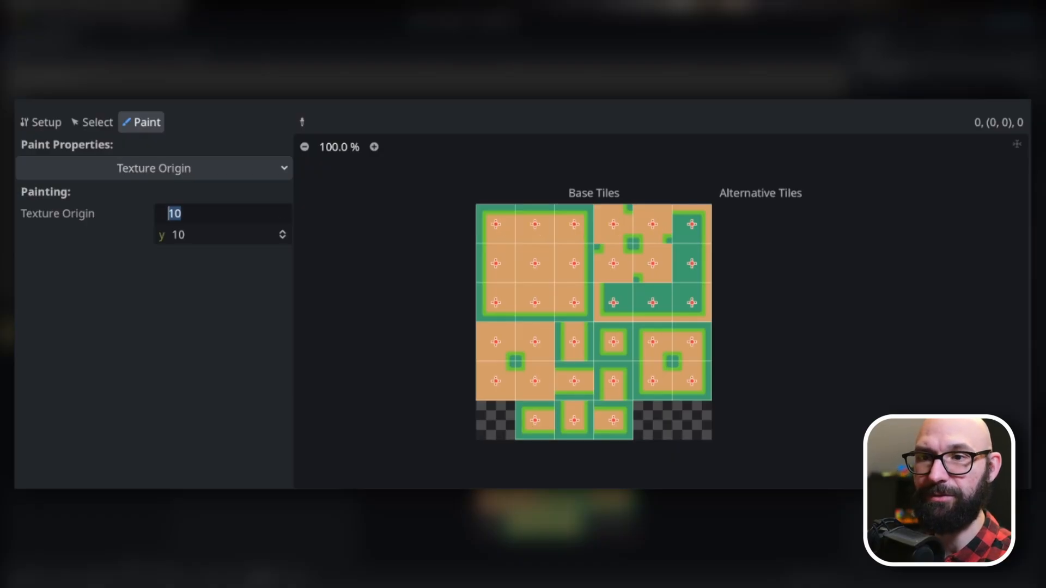
{"action": "type", "text": "0"}
{"action": "key", "text": "Tab"}
{"action": "type", "text": "0"}
{"action": "key", "text": "Tab"}
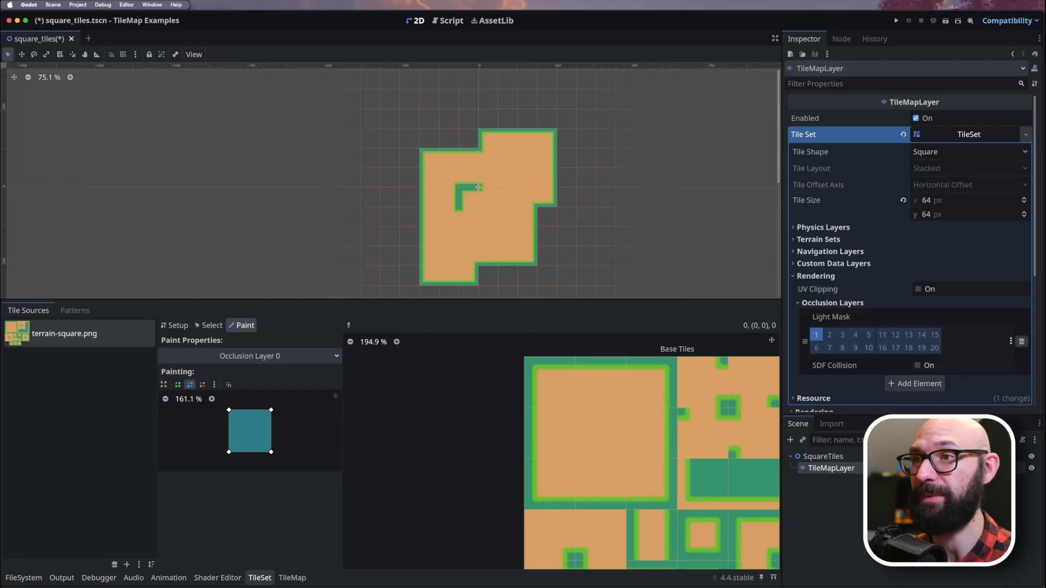
Add square-animated-tile.png from the assets folder as a second atlas source, declining automatic tile creation.
{"action": "left_click", "coordinate": [127, 564]}
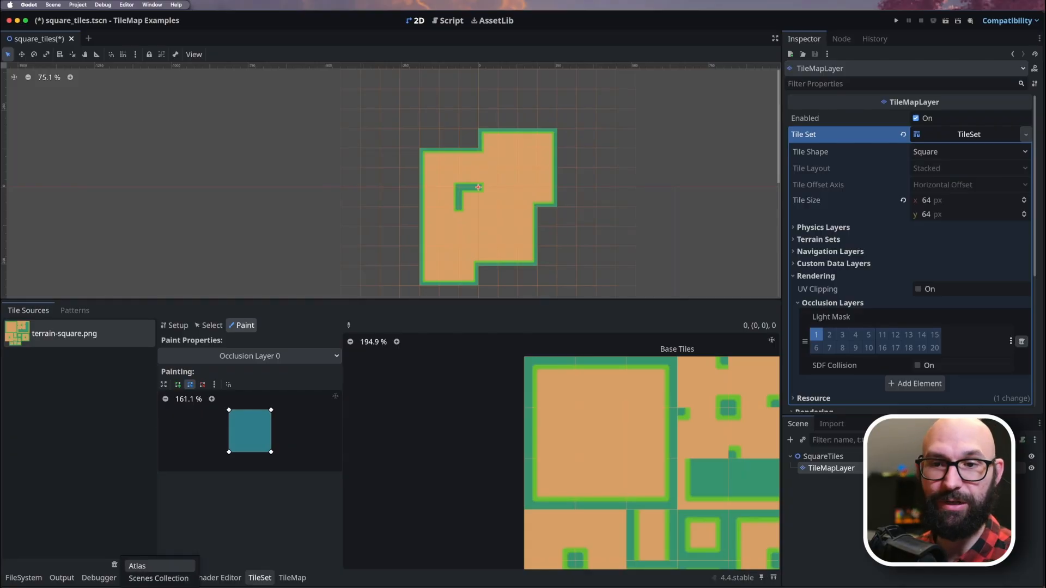
{"action": "left_click", "coordinate": [137, 566]}
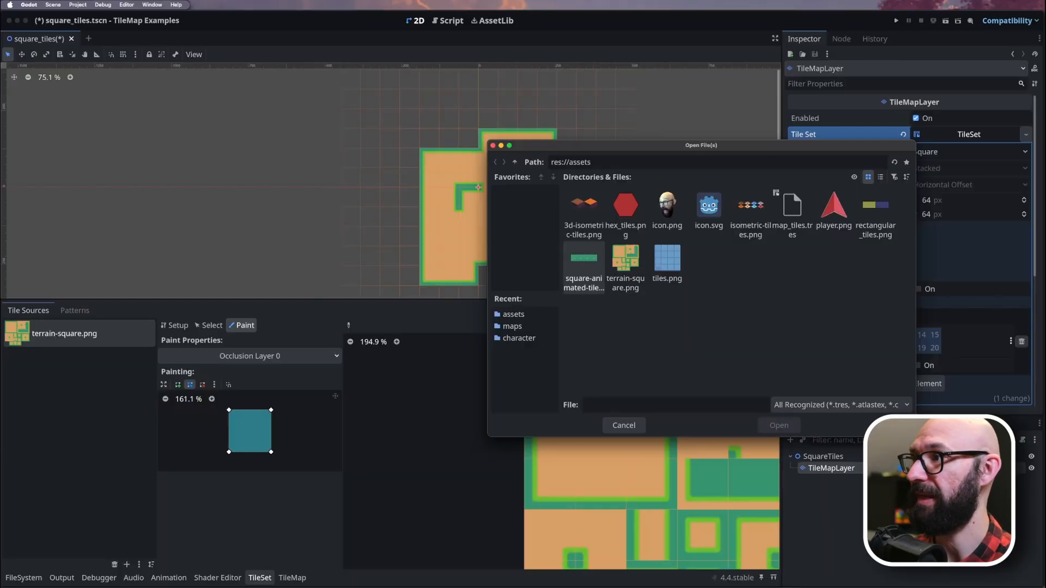
{"action": "left_click", "coordinate": [583, 266]}
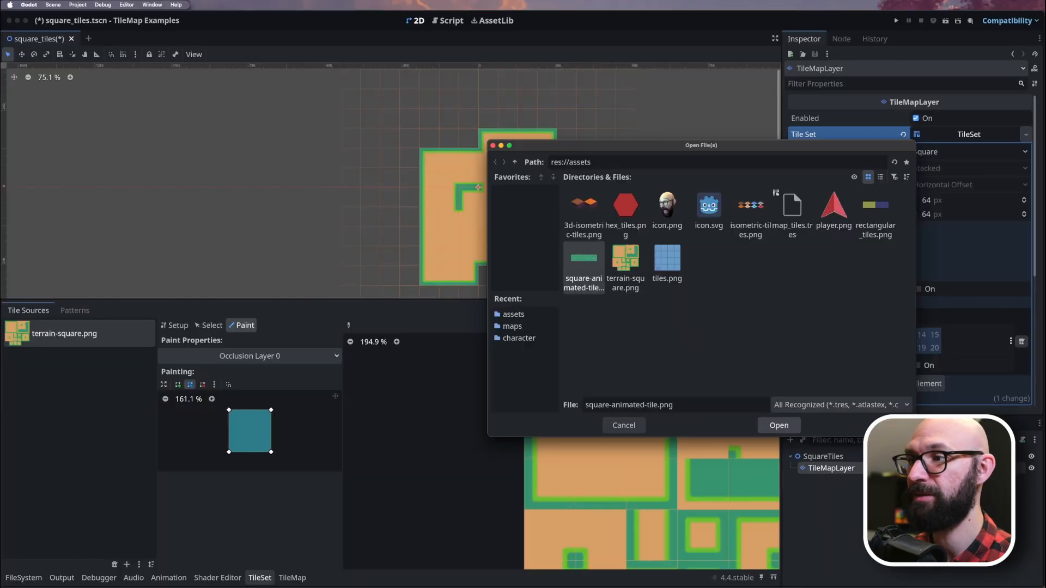
{"action": "left_click", "coordinate": [779, 426]}
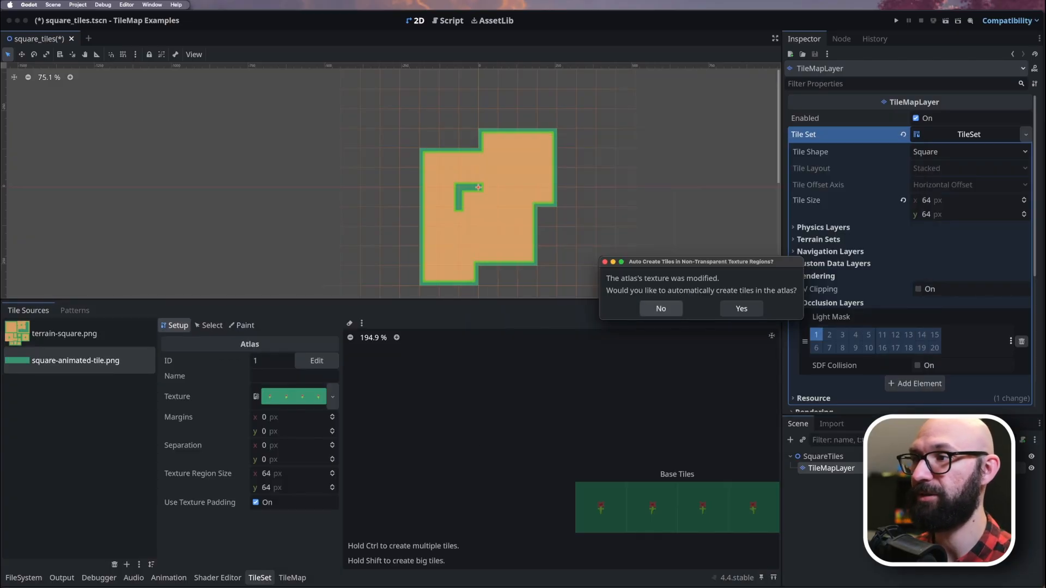
{"action": "left_click", "coordinate": [660, 308]}
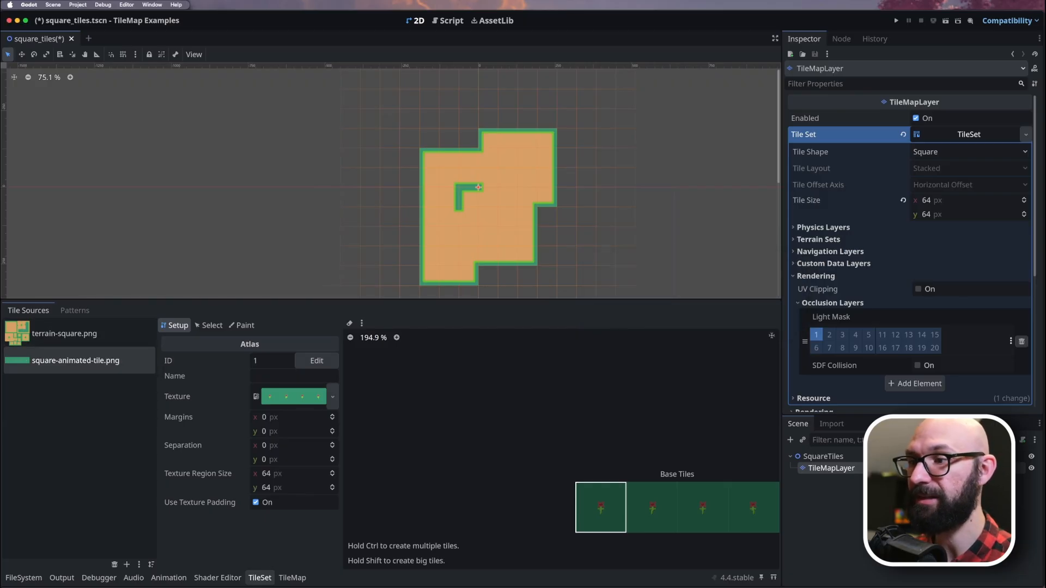
Create a base tile from the first frame of the square-animated-tile.png atlas and select it to show its properties.
{"action": "left_click", "coordinate": [601, 507]}
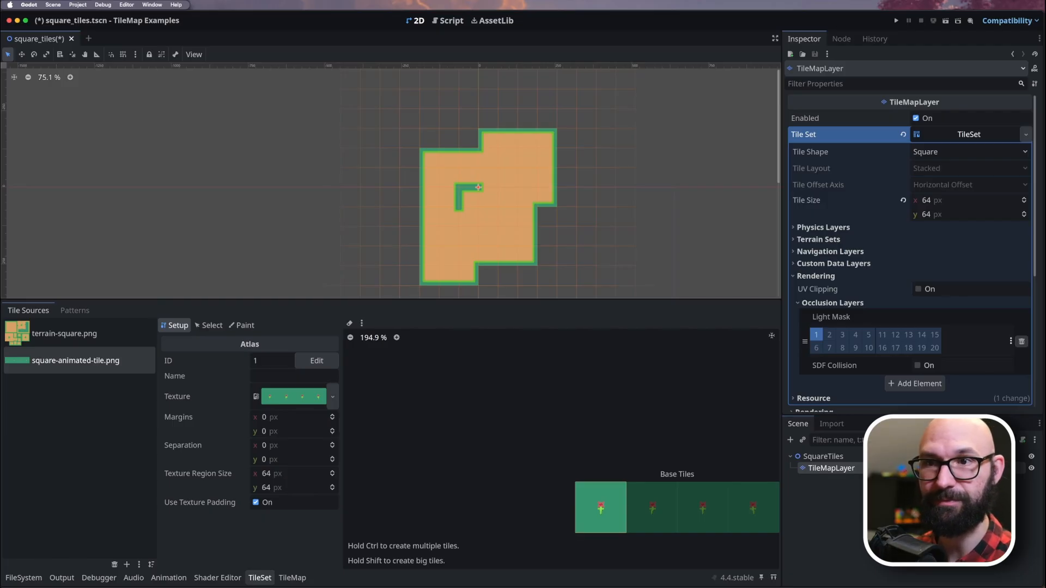
{"action": "left_click", "coordinate": [209, 326]}
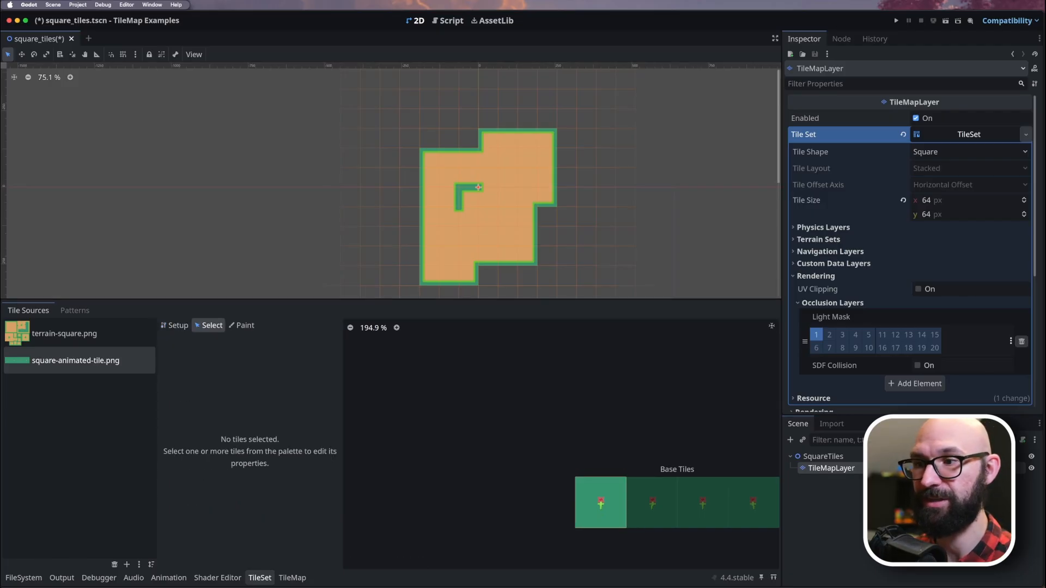
{"action": "left_click", "coordinate": [600, 503]}
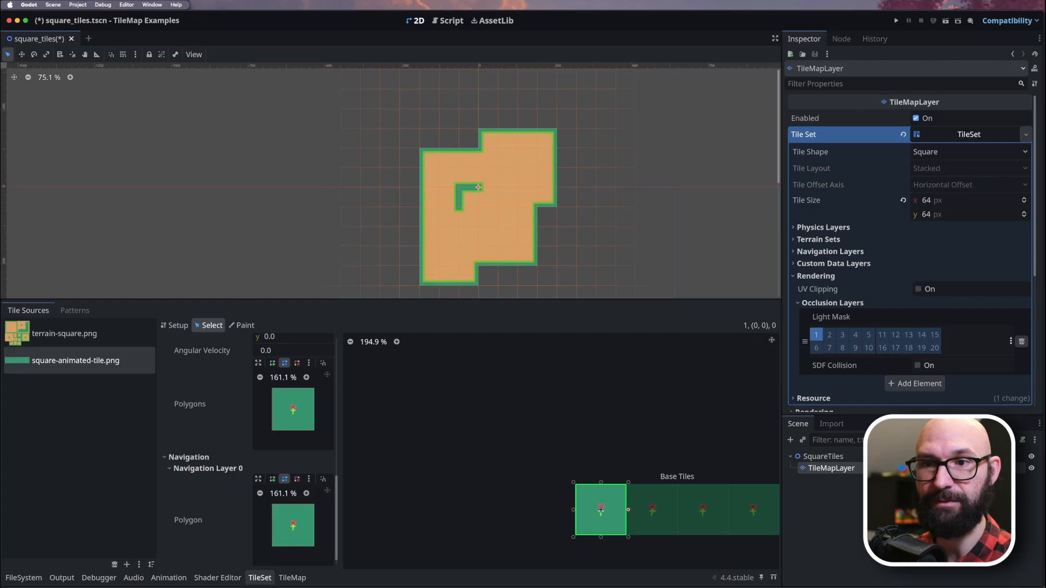
Add three more animation frames to the base tile so its animation covers all four flower images.
{"action": "scroll", "coordinate": [245, 447], "scroll_direction": "up", "scroll_amount": 5}
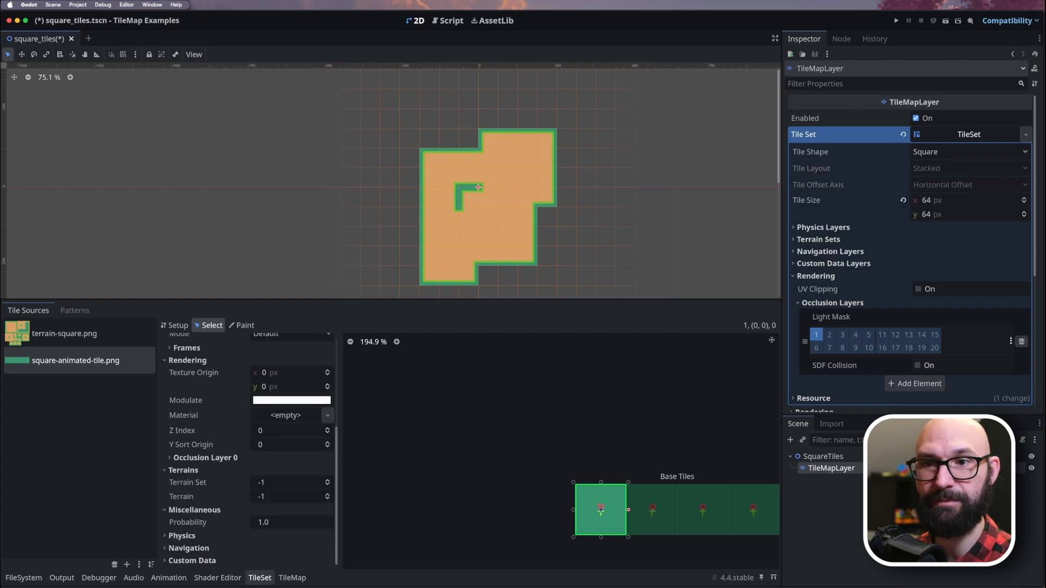
{"action": "scroll", "coordinate": [245, 447], "scroll_direction": "up", "scroll_amount": 3}
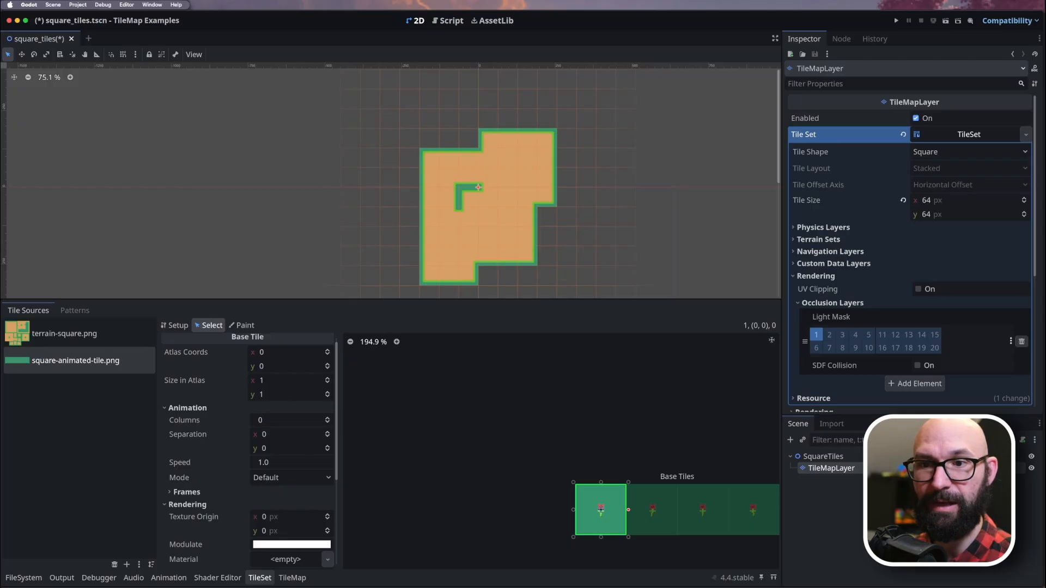
{"action": "left_click", "coordinate": [187, 491]}
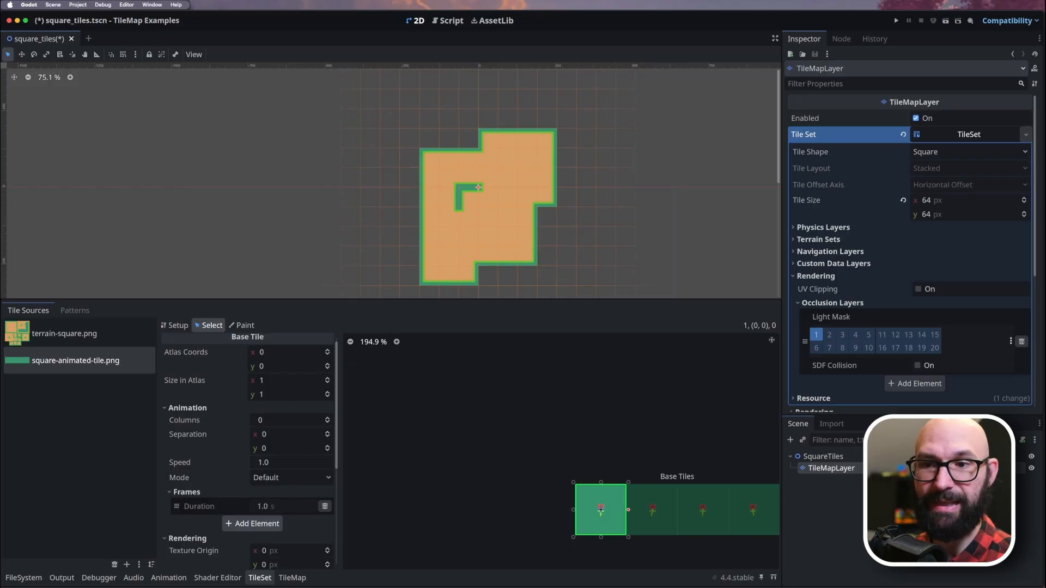
{"action": "left_click", "coordinate": [253, 523]}
{"action": "left_click", "coordinate": [252, 553]}
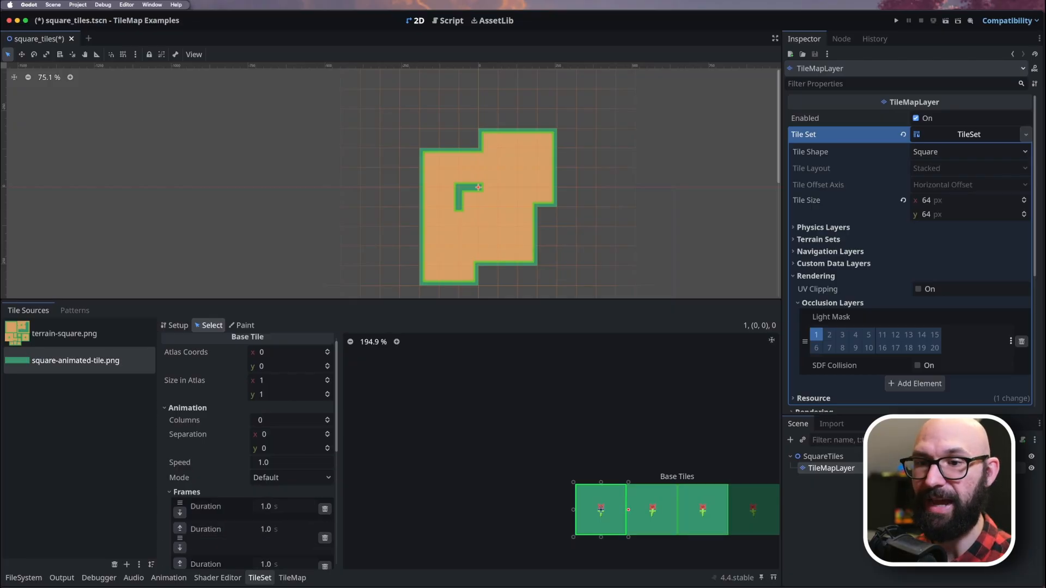
{"action": "scroll", "coordinate": [248, 452], "scroll_direction": "down", "scroll_amount": 4}
{"action": "left_click", "coordinate": [252, 483]}
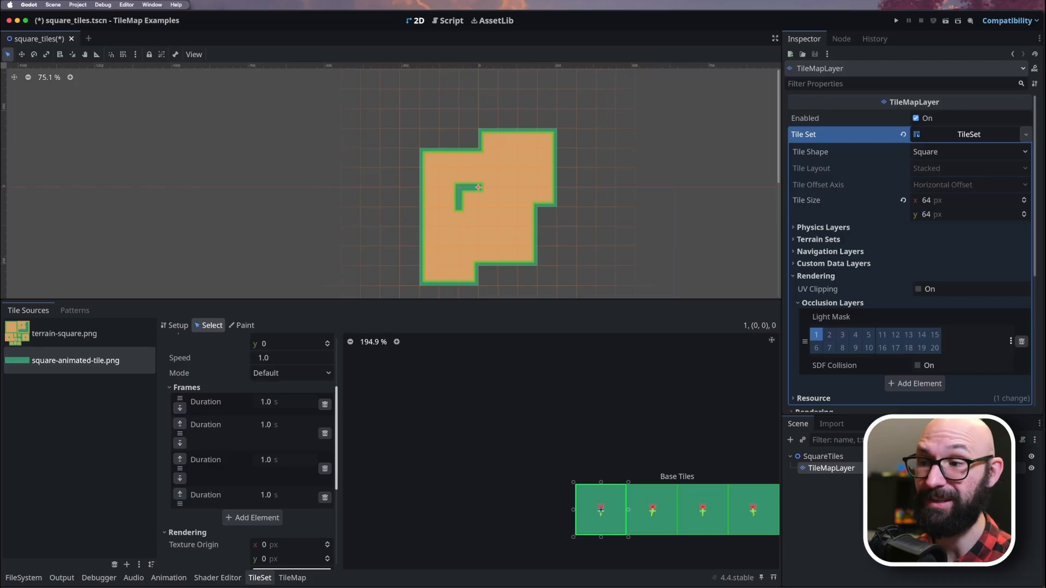
{"action": "scroll", "coordinate": [249, 452], "scroll_direction": "up", "scroll_amount": 5}
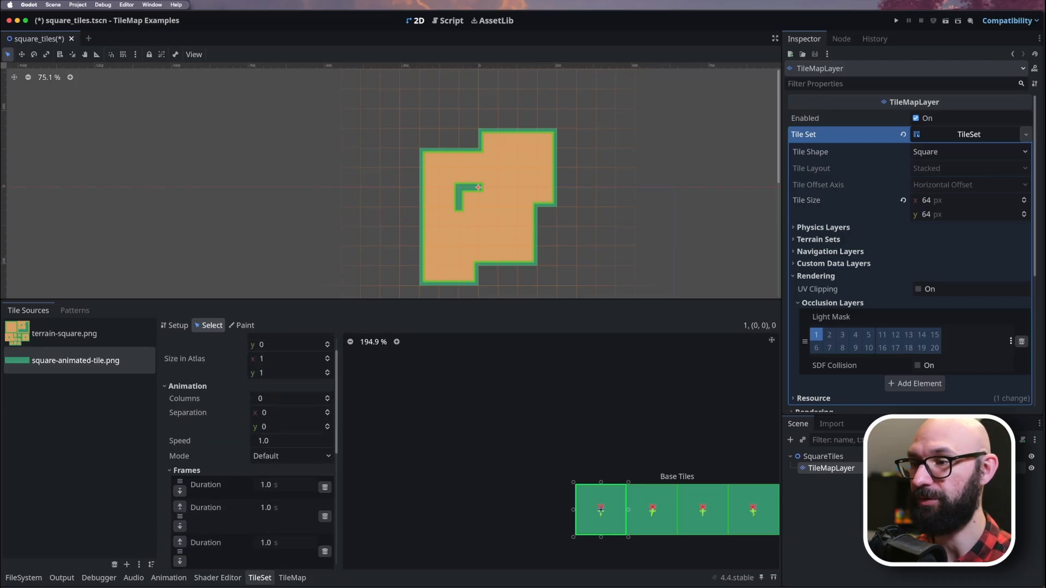
{"action": "scroll", "coordinate": [283, 441], "scroll_direction": "down", "scroll_amount": 3}
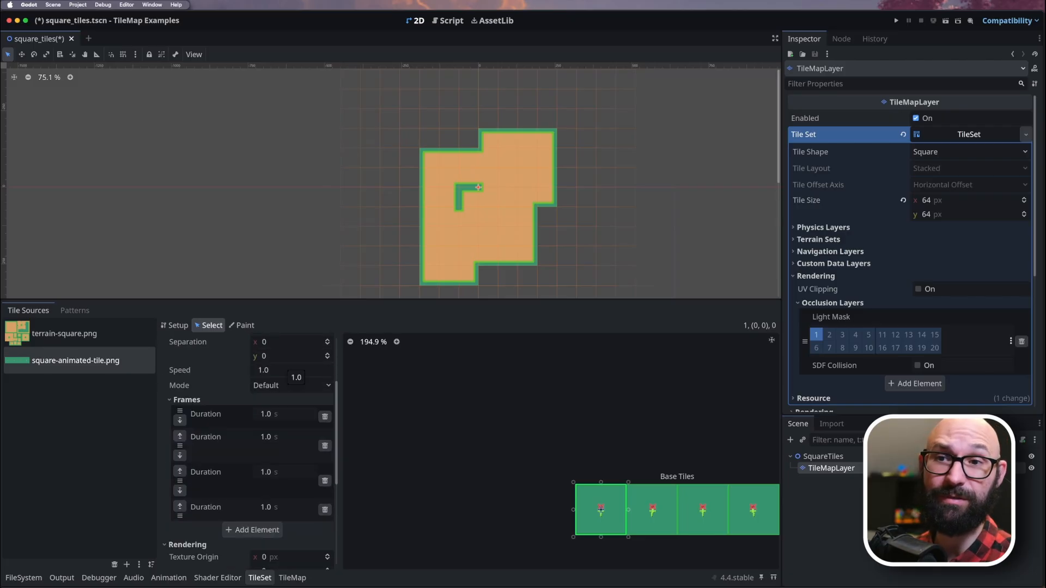
{"action": "left_click", "coordinate": [288, 370]}
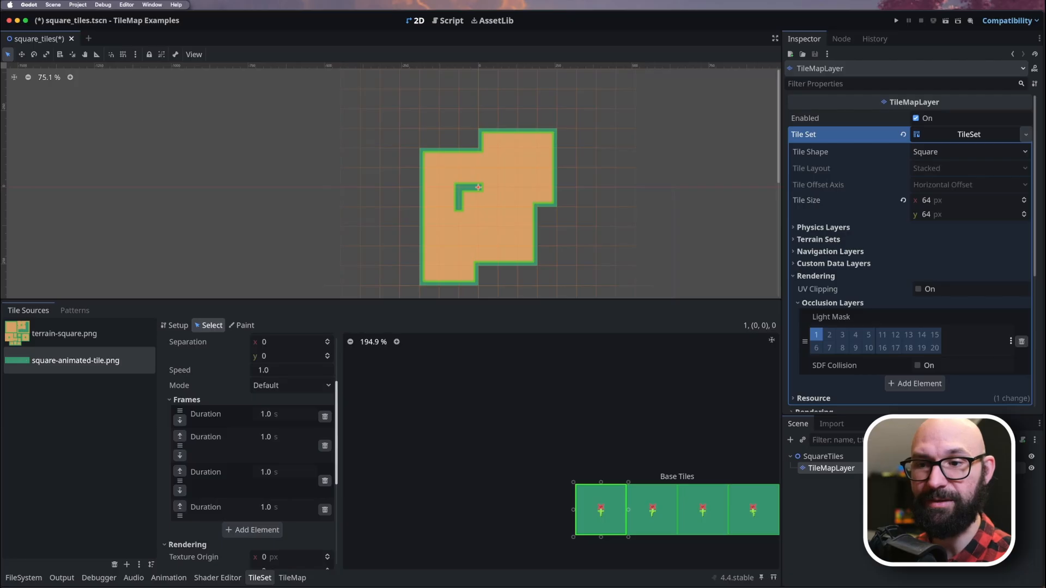
Turn erasing off and paint a block of animated flower tiles with the Paint tool below the sand terrain on the map.
{"action": "left_click", "coordinate": [292, 578]}
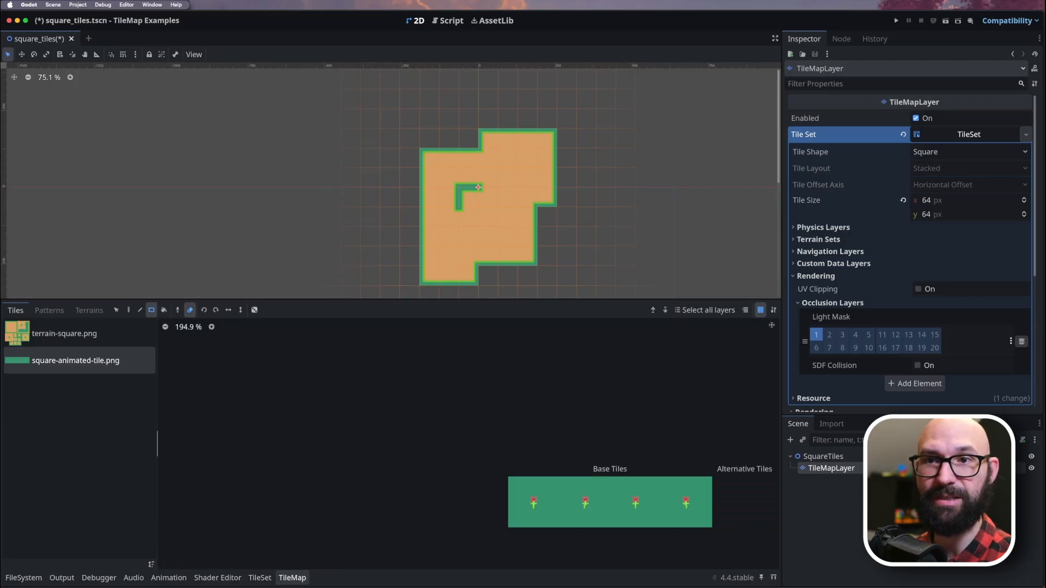
{"action": "left_click", "coordinate": [129, 310]}
{"action": "left_click", "coordinate": [189, 309]}
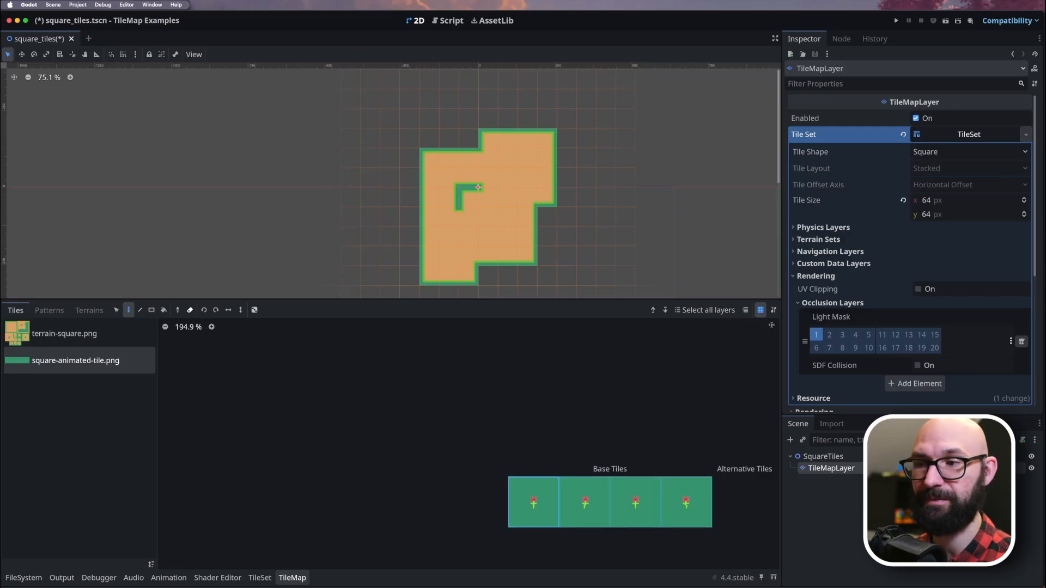
{"action": "left_click", "coordinate": [534, 502]}
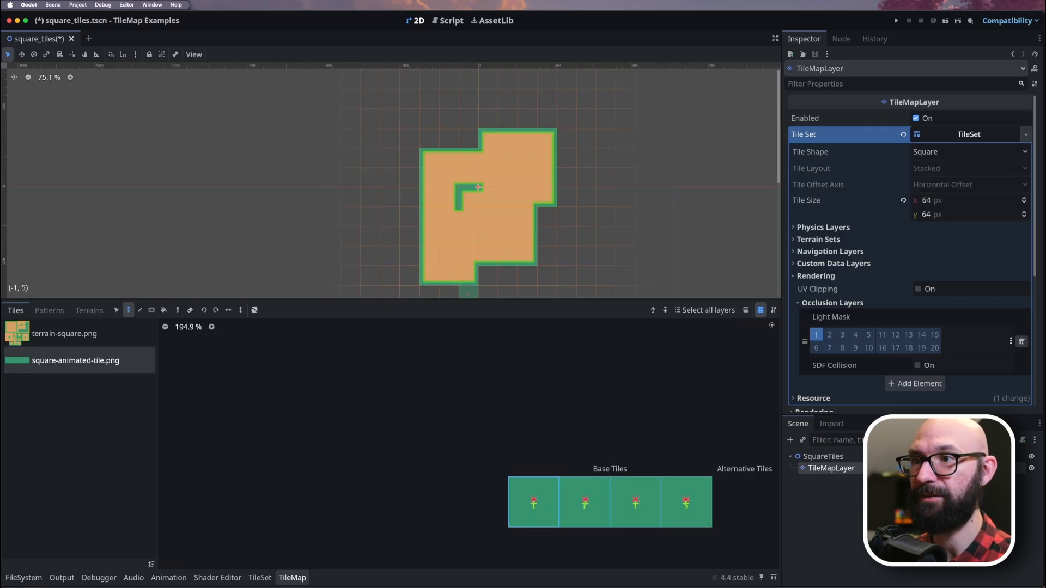
{"action": "scroll", "coordinate": [481, 288], "scroll_direction": "down", "scroll_amount": 2}
{"action": "left_click", "coordinate": [487, 277]}
{"action": "middle_click_drag", "start_coordinate": [504, 278], "coordinate": [511, 244]}
{"action": "scroll", "coordinate": [507, 266], "scroll_direction": "up", "scroll_amount": 6}
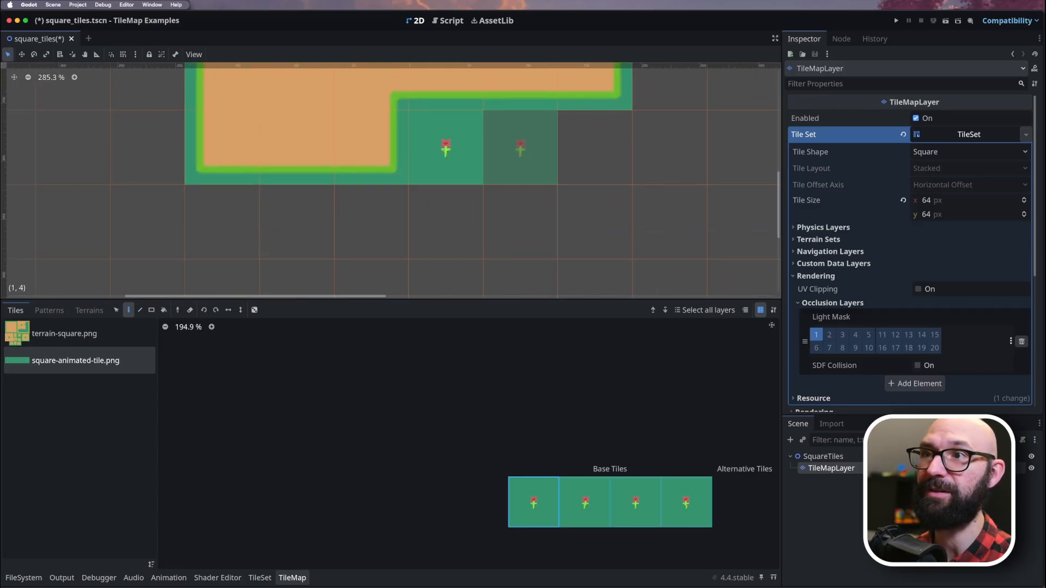
{"action": "left_click", "coordinate": [520, 148]}
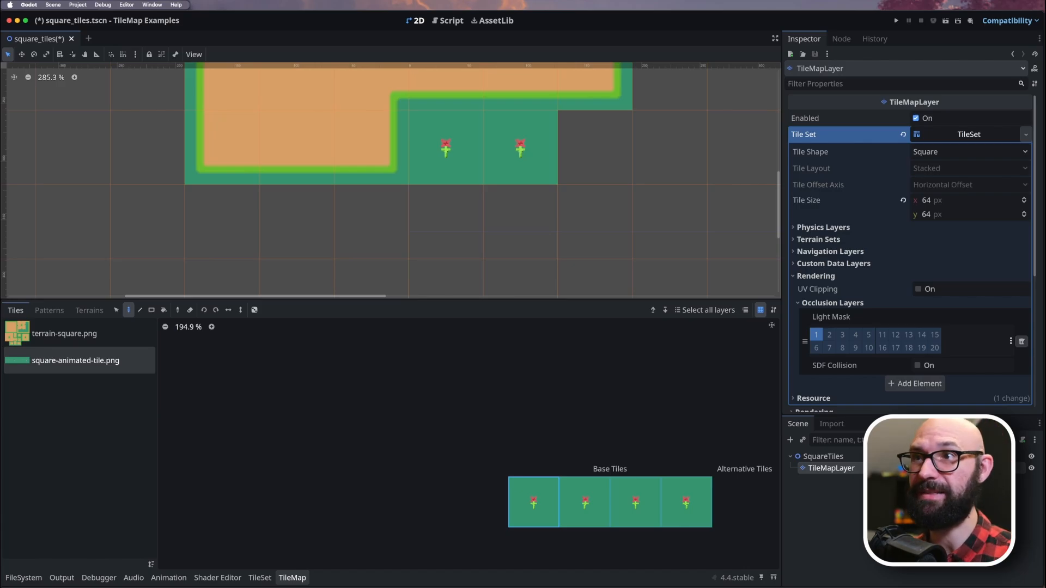
{"action": "mouse_move", "coordinate": [595, 147]}
{"action": "left_mouse_down"}
{"action": "mouse_move", "coordinate": [595, 163]}
{"action": "mouse_move", "coordinate": [445, 222]}
{"action": "mouse_move", "coordinate": [296, 222]}
{"action": "mouse_move", "coordinate": [297, 278]}
{"action": "mouse_move", "coordinate": [446, 297]}
{"action": "mouse_move", "coordinate": [595, 297]}
{"action": "mouse_move", "coordinate": [669, 222]}
{"action": "mouse_move", "coordinate": [670, 147]}
{"action": "left_mouse_up"}
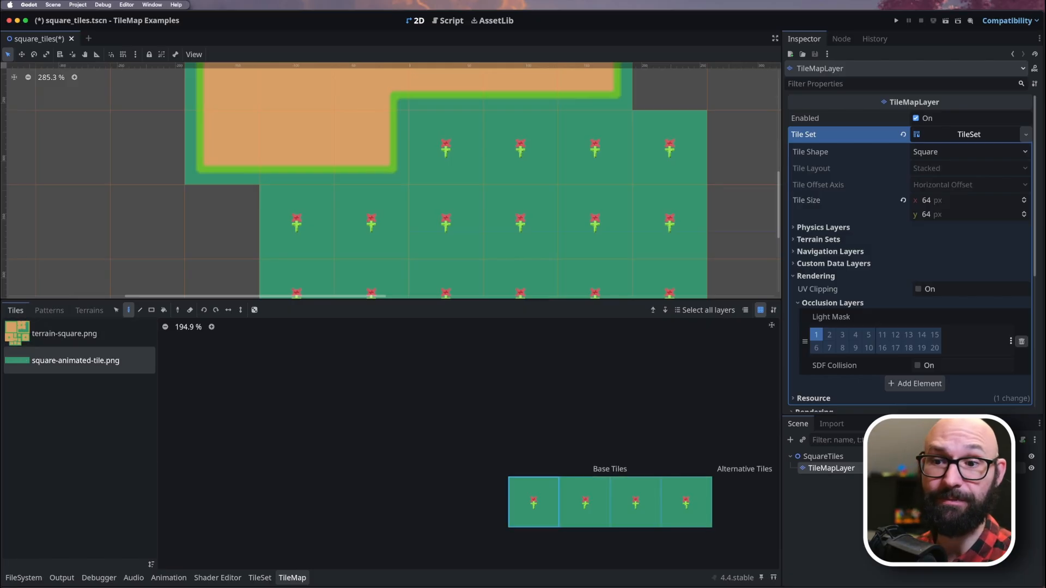
Set the animated flower tile's animation mode to Random Start Times in the TileSet.
{"action": "left_click", "coordinate": [260, 577]}
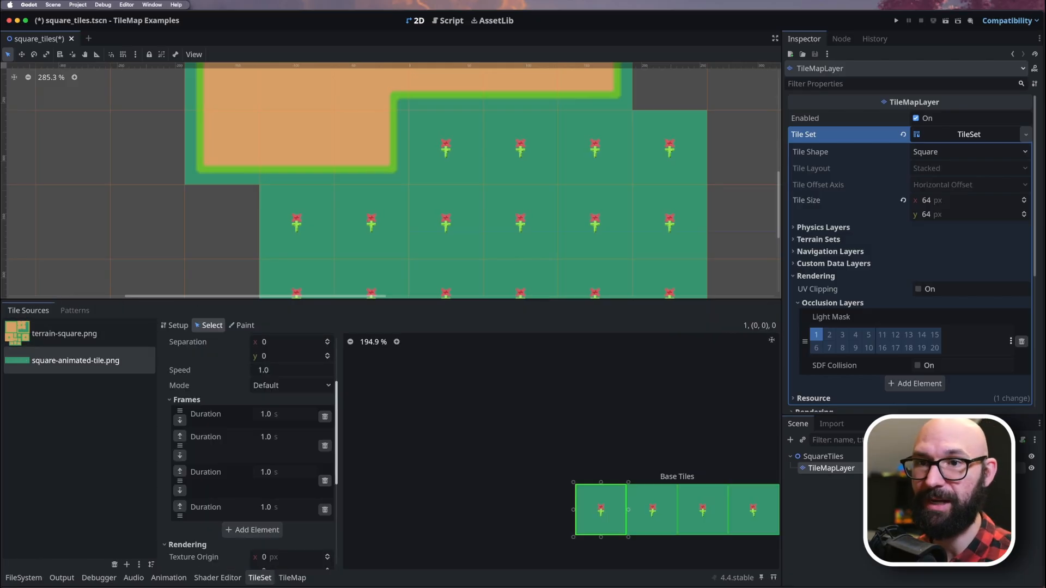
{"action": "scroll", "coordinate": [248, 436], "scroll_direction": "up", "scroll_amount": 2}
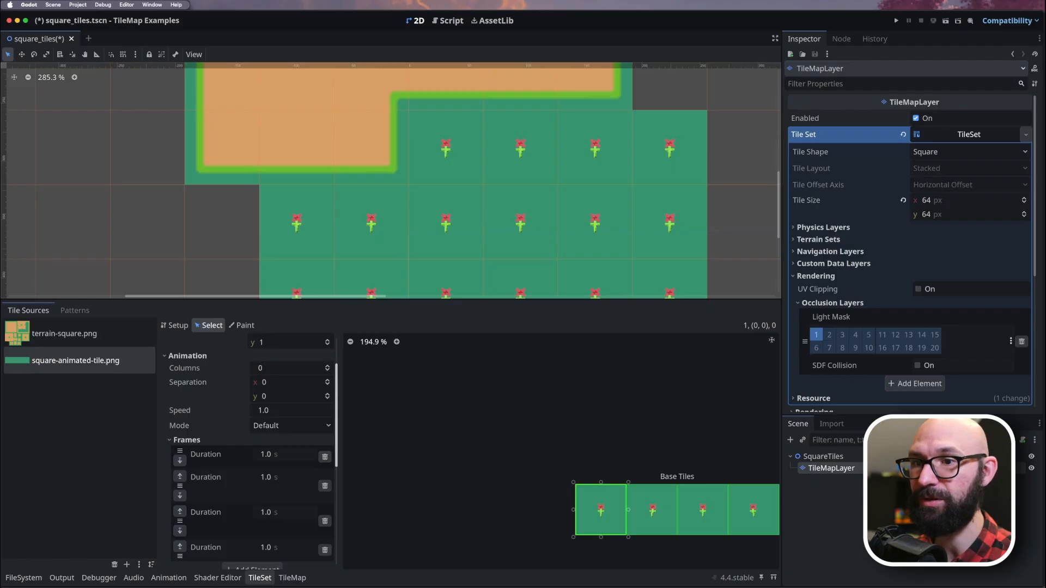
{"action": "left_click", "coordinate": [272, 425]}
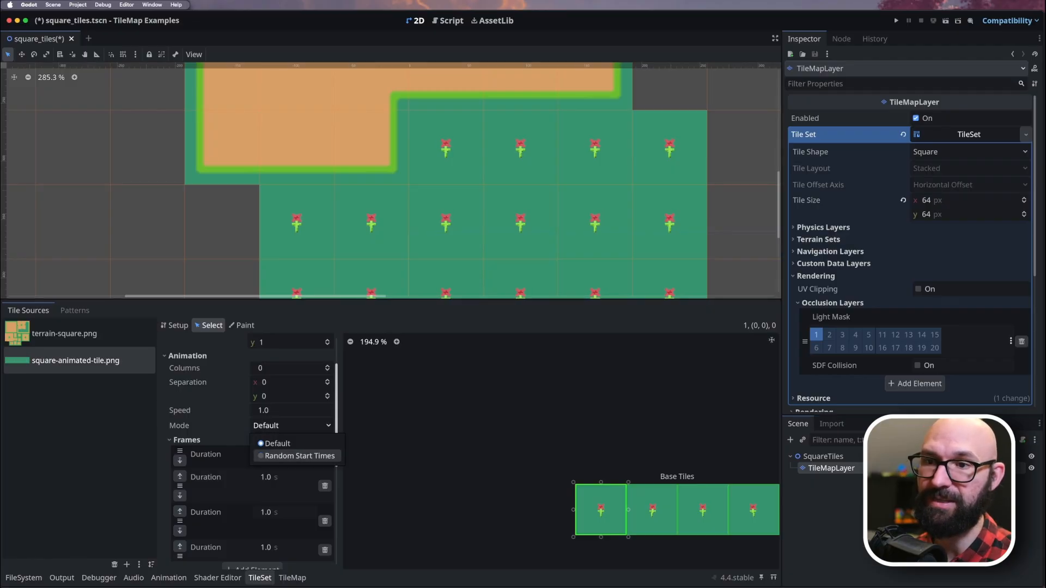
{"action": "left_click", "coordinate": [299, 455]}
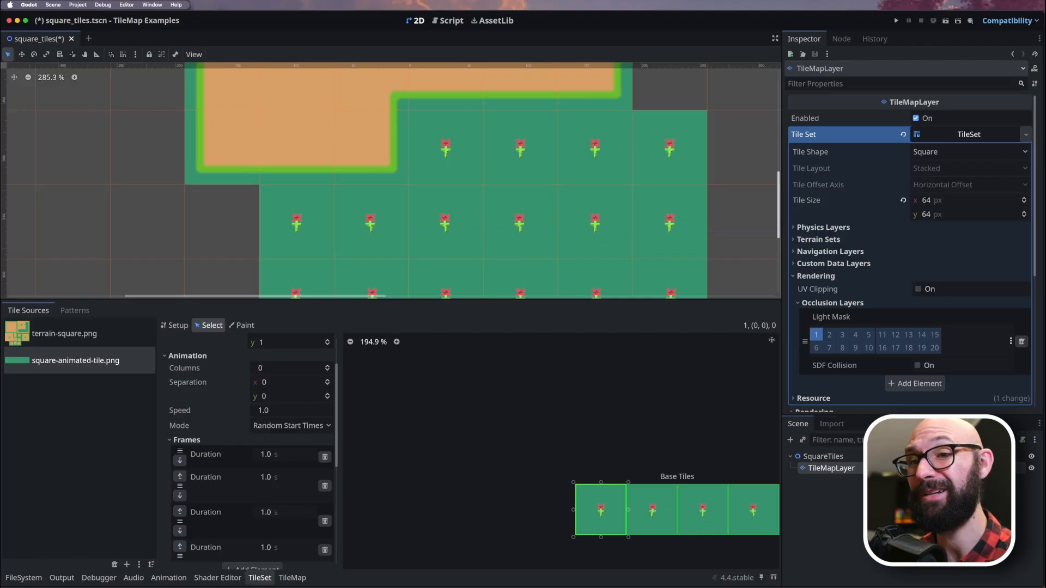
{"action": "scroll", "coordinate": [245, 425], "scroll_direction": "up", "scroll_amount": 2}
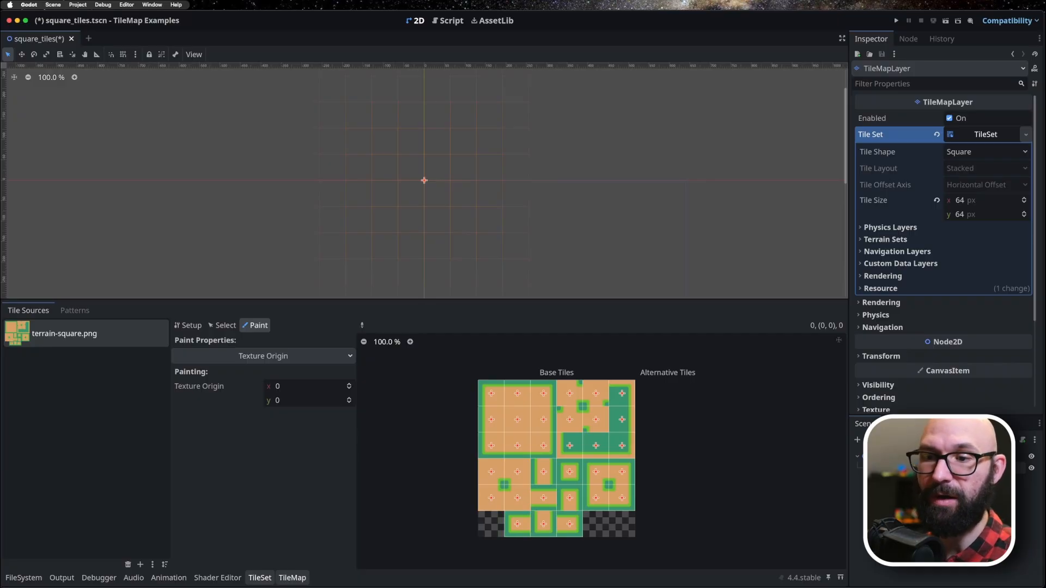
Paint freehand sand areas around the map origin with the plain centre tile of terrain-square.png.
{"action": "left_click", "coordinate": [292, 577]}
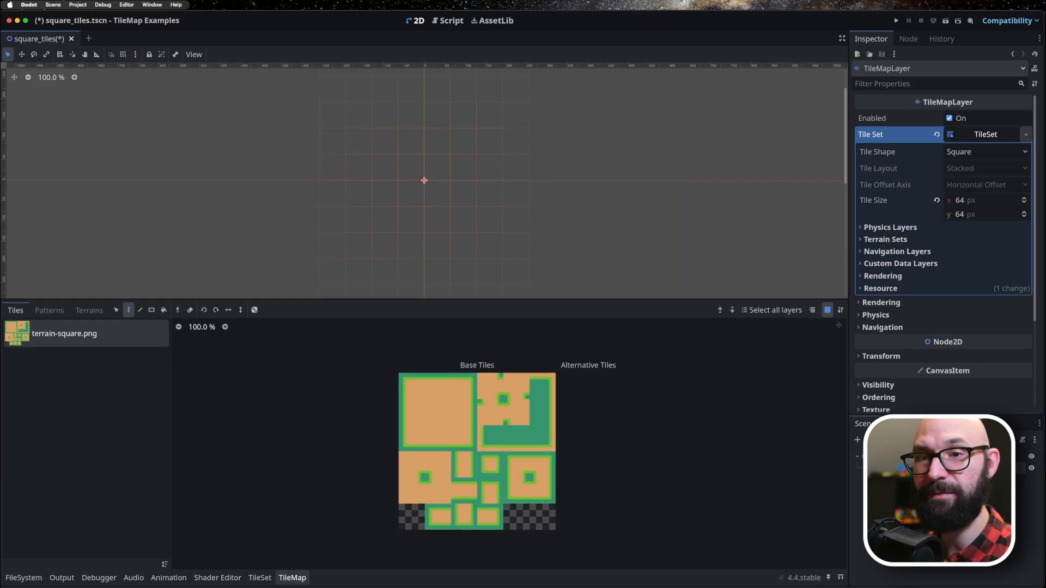
{"action": "mouse_move", "coordinate": [507, 433]}
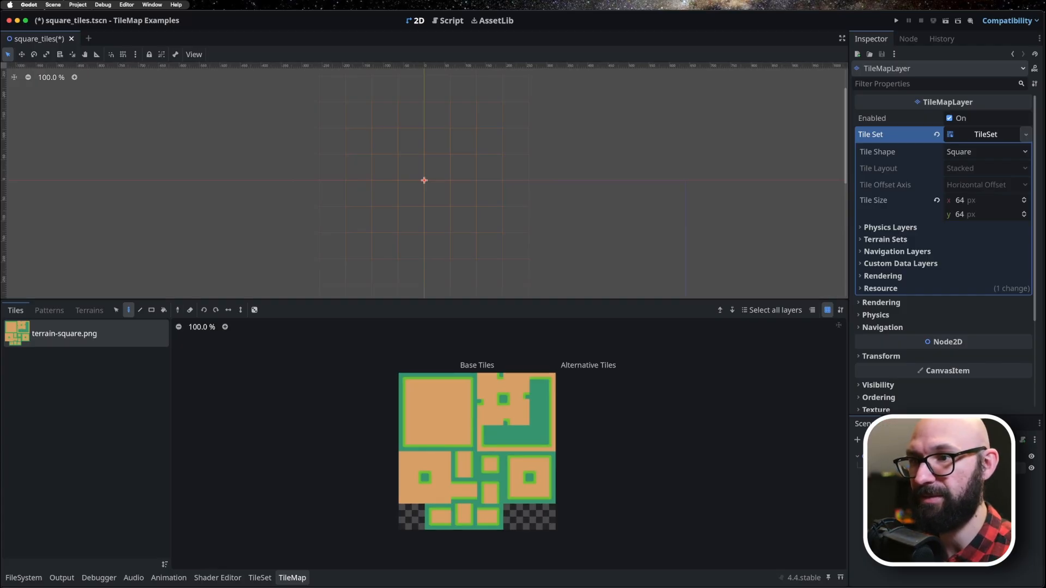
{"action": "left_click", "coordinate": [438, 413]}
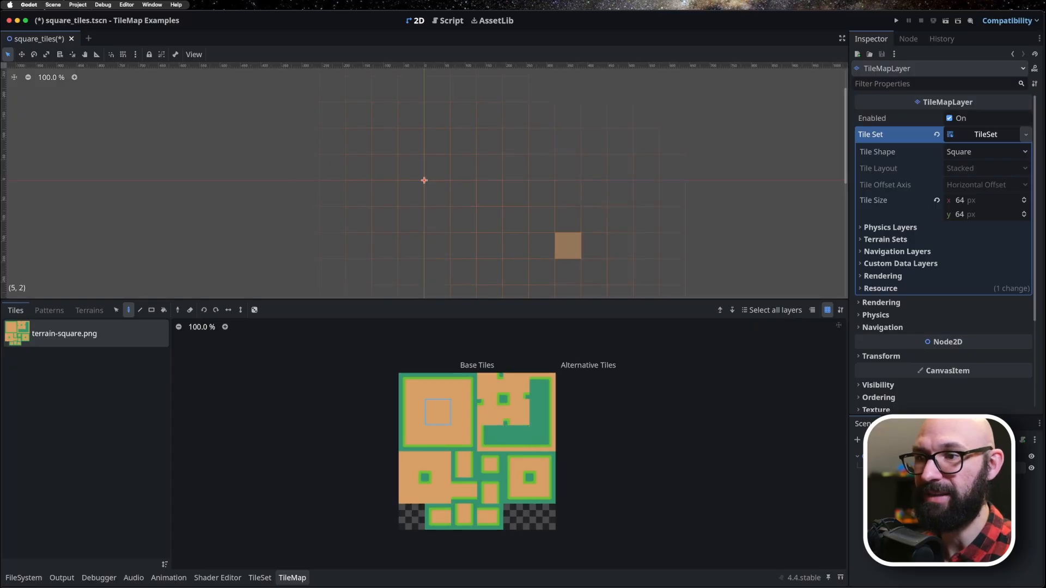
{"action": "left_click_drag", "start_coordinate": [411, 114], "coordinate": [411, 194]}
{"action": "left_click_drag", "start_coordinate": [438, 114], "coordinate": [438, 193]}
{"action": "mouse_move", "coordinate": [463, 114]}
{"action": "left_mouse_down"}
{"action": "mouse_move", "coordinate": [464, 193]}
{"action": "mouse_move", "coordinate": [490, 142]}
{"action": "mouse_move", "coordinate": [489, 194]}
{"action": "left_mouse_up"}
{"action": "mouse_move", "coordinate": [568, 220]}
{"action": "left_mouse_down"}
{"action": "mouse_move", "coordinate": [438, 246]}
{"action": "mouse_move", "coordinate": [385, 219]}
{"action": "left_mouse_up"}
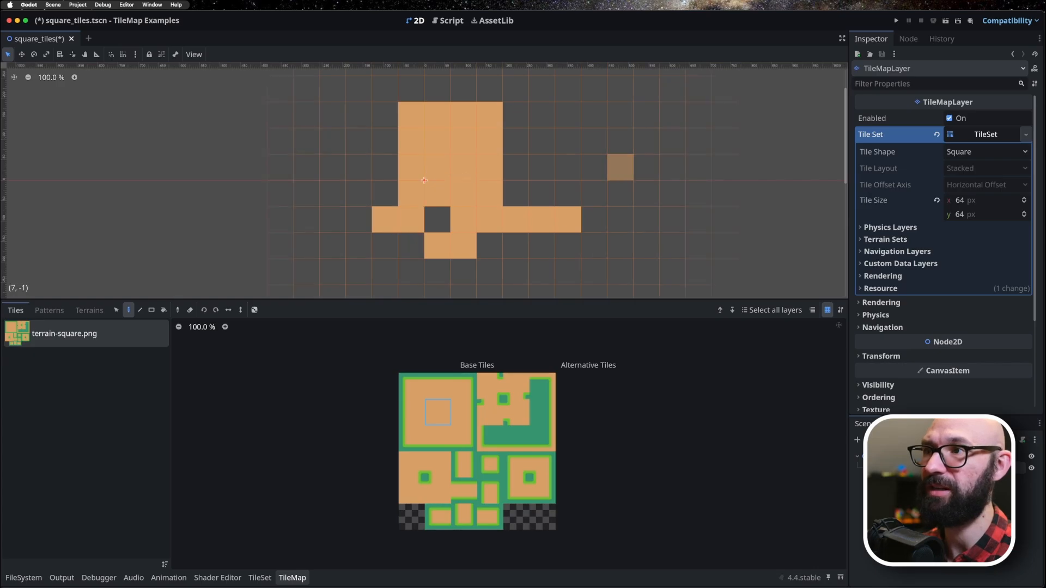
{"action": "left_click_drag", "start_coordinate": [595, 114], "coordinate": [594, 220]}
{"action": "left_click_drag", "start_coordinate": [385, 115], "coordinate": [359, 219]}
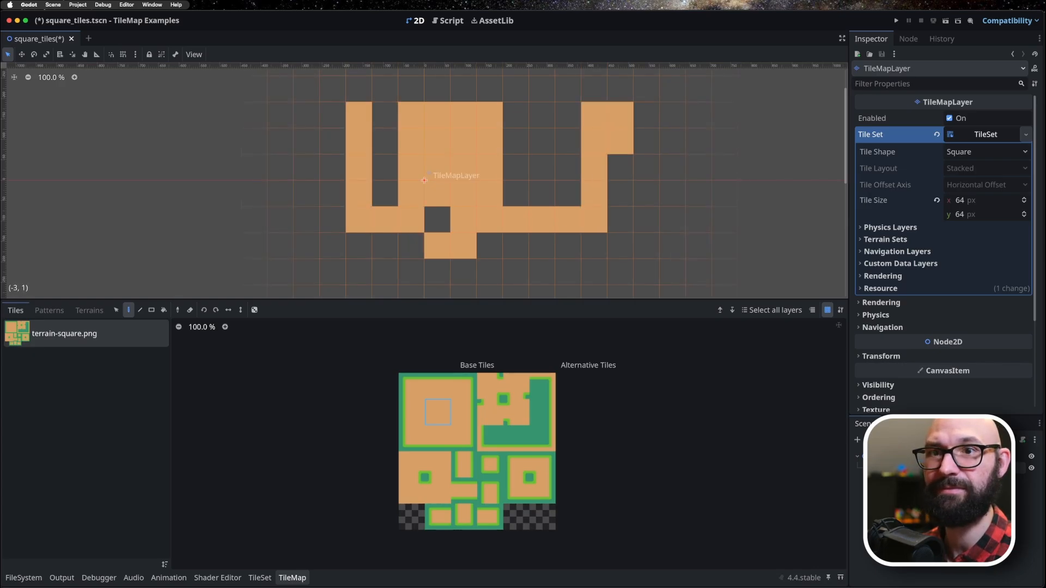
Draw a horizontal row of 13 top-right corner tiles beneath the freehand sand areas with the Line tool.
{"action": "left_click", "coordinate": [140, 310]}
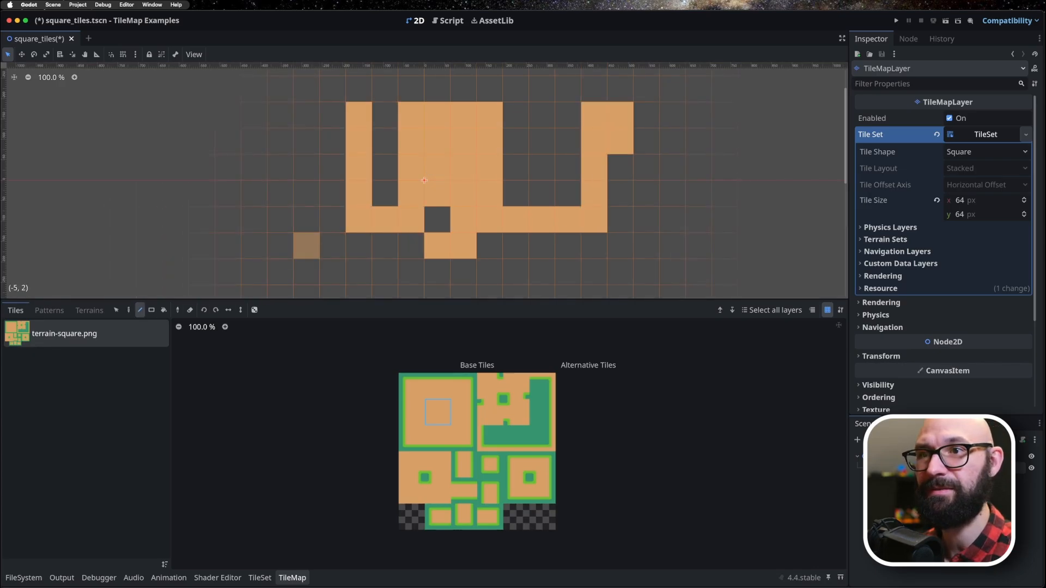
{"action": "left_click", "coordinate": [463, 386]}
{"action": "left_click_drag", "start_coordinate": [280, 272], "coordinate": [594, 272]}
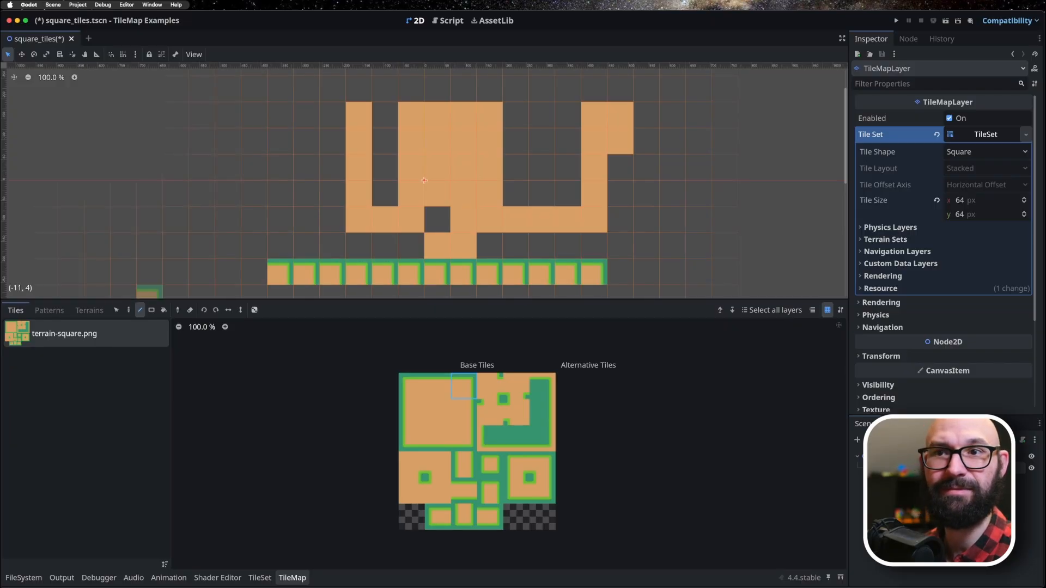
Fill a rectangle 10 tiles wide and 7 tall above the corner-tile row with the fully bordered single tile using the Rect tool.
{"action": "left_click", "coordinate": [151, 310]}
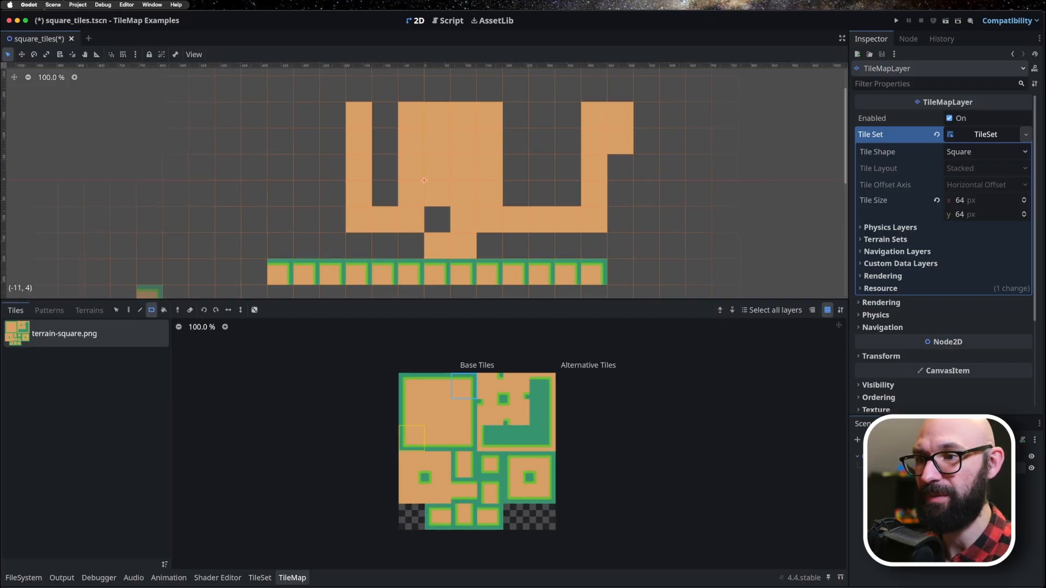
{"action": "left_click", "coordinate": [490, 465]}
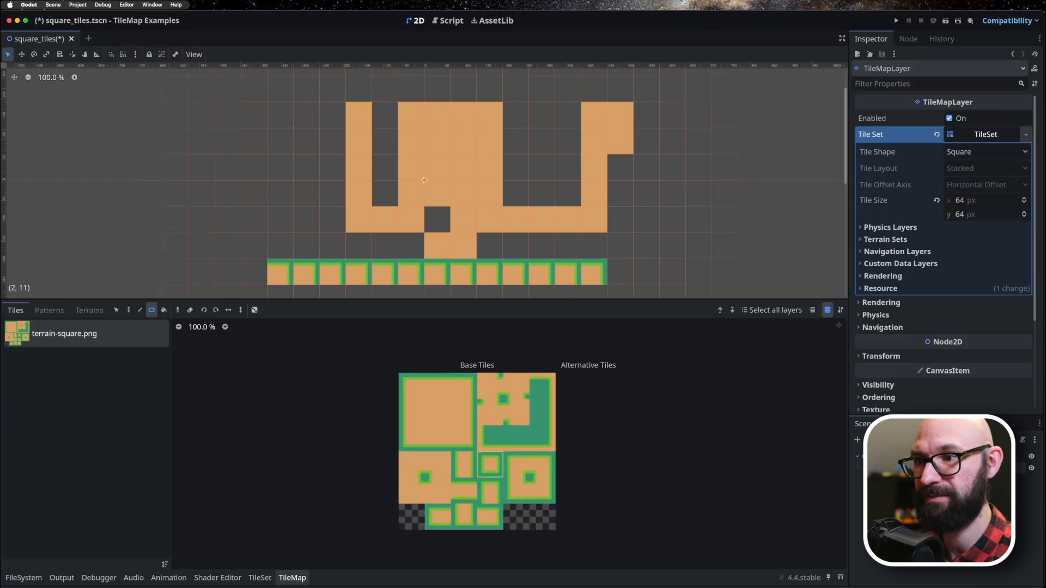
{"action": "left_click_drag", "start_coordinate": [307, 89], "coordinate": [542, 245]}
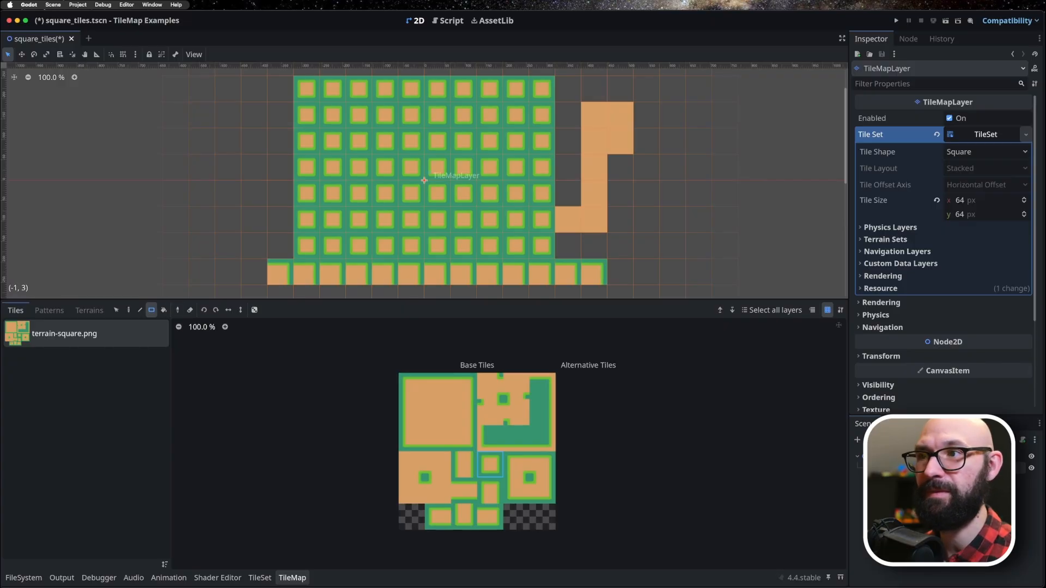
Draw lines of the bordered single tile beneath the corner-tile row to enclose a box 6 tiles wide and 6 tall.
{"action": "scroll", "coordinate": [501, 190], "scroll_direction": "down", "scroll_amount": 6}
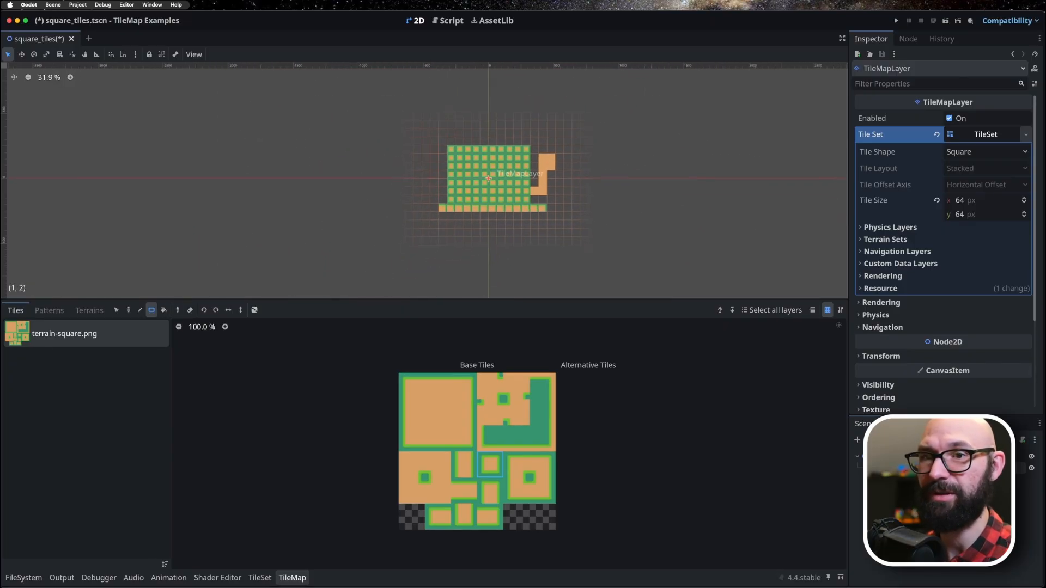
{"action": "left_click", "coordinate": [140, 309]}
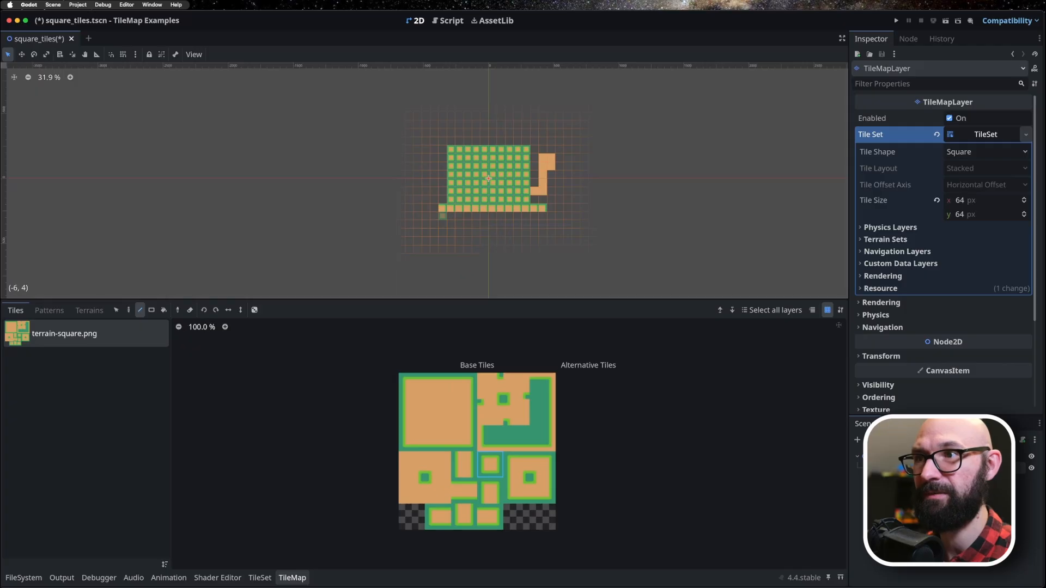
{"action": "left_click_drag", "start_coordinate": [444, 216], "coordinate": [444, 259]}
{"action": "mouse_move", "coordinate": [484, 215]}
{"action": "left_mouse_down"}
{"action": "mouse_move", "coordinate": [485, 257]}
{"action": "mouse_move", "coordinate": [445, 258]}
{"action": "left_mouse_up"}
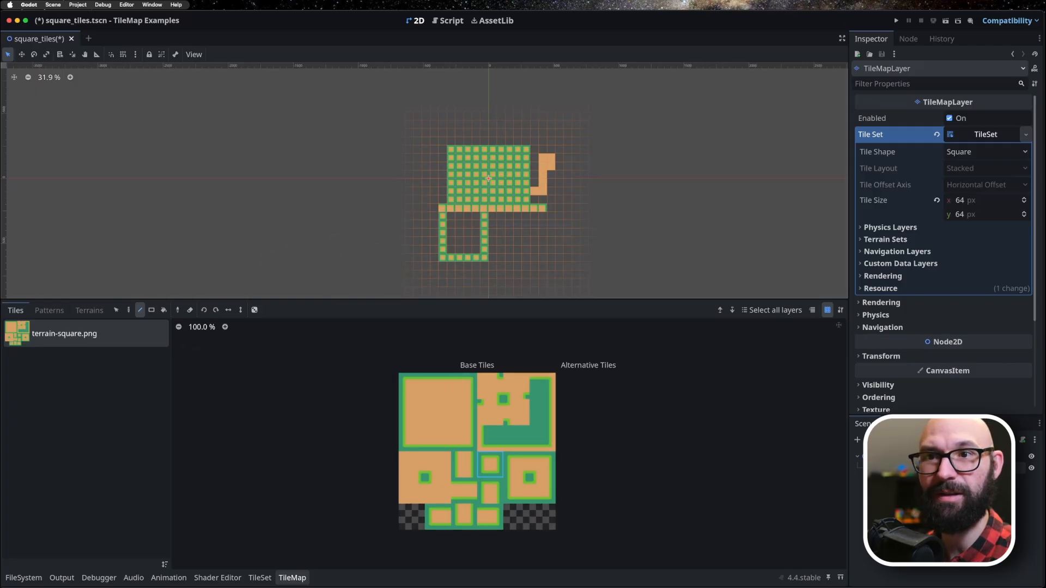
Fill the inside of the enclosed box with the plain sand centre tile using the contiguous Bucket fill.
{"action": "left_click", "coordinate": [163, 309]}
{"action": "left_click", "coordinate": [437, 412]}
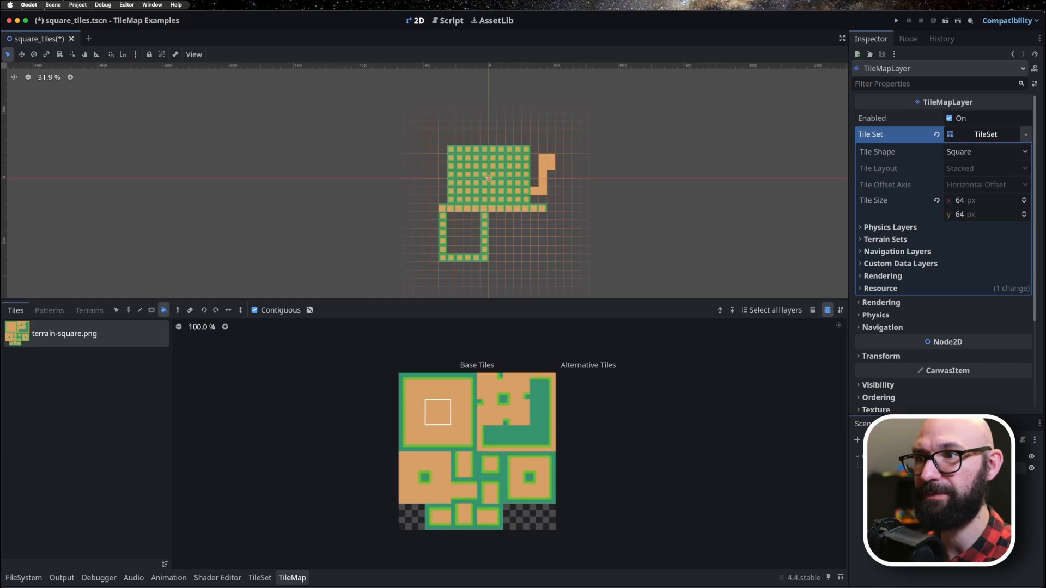
{"action": "left_click", "coordinate": [463, 235]}
Pick the plain sand tile from the map and bucket-fill the bordered rectangle, the box outline and the corner-tile row with it.
{"action": "scroll", "coordinate": [536, 241], "scroll_direction": "up", "scroll_amount": 5}
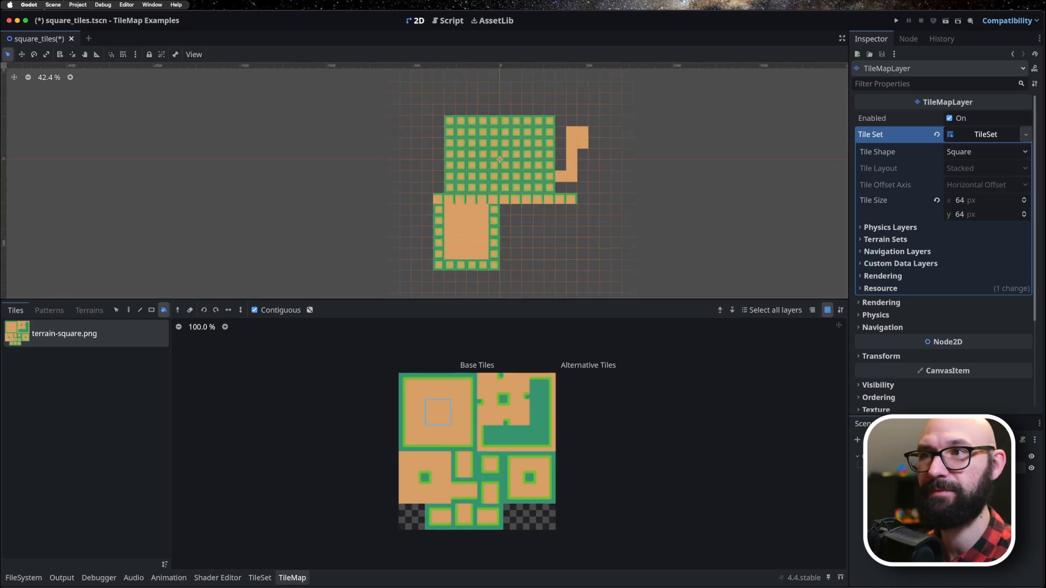
{"action": "left_click", "coordinate": [178, 309]}
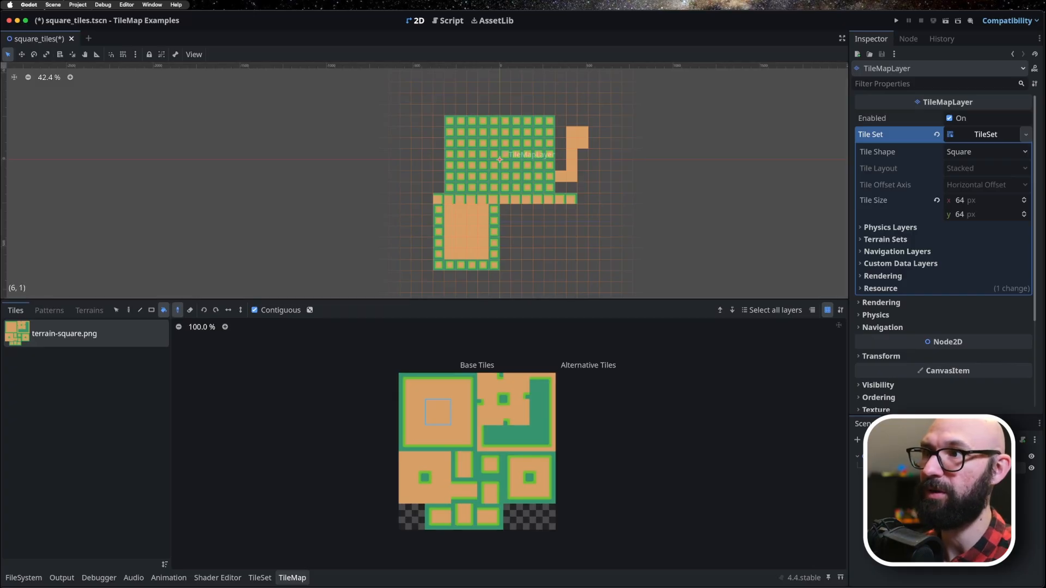
{"action": "left_click", "coordinate": [566, 175]}
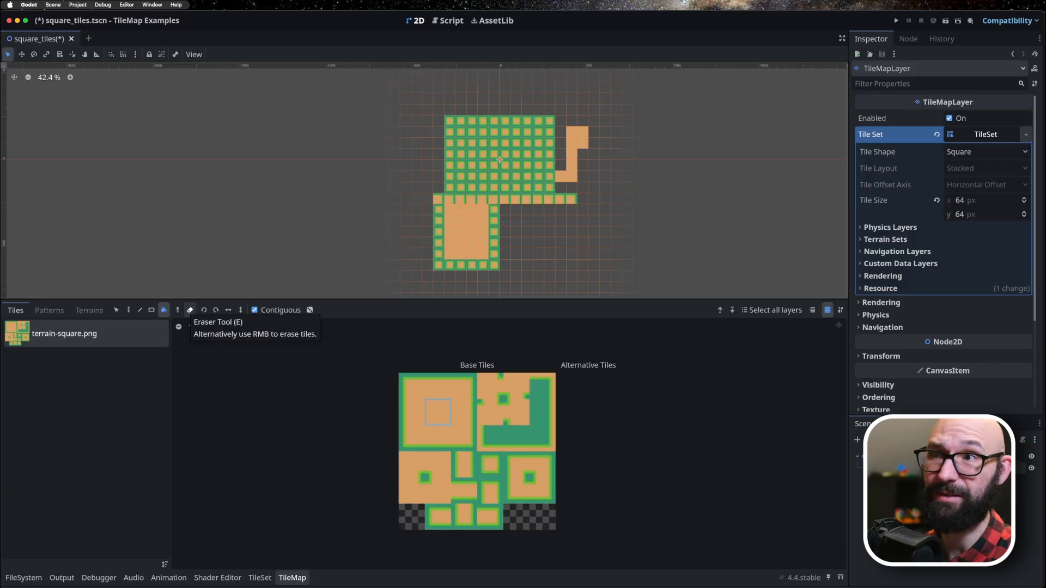
{"action": "left_click", "coordinate": [504, 155]}
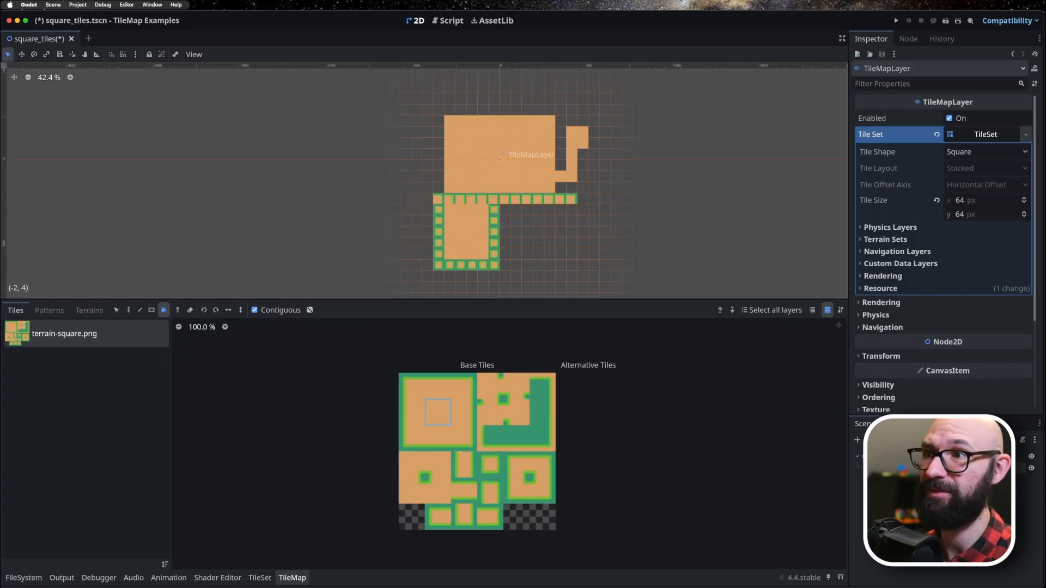
{"action": "left_click", "coordinate": [494, 232]}
{"action": "left_click", "coordinate": [505, 199]}
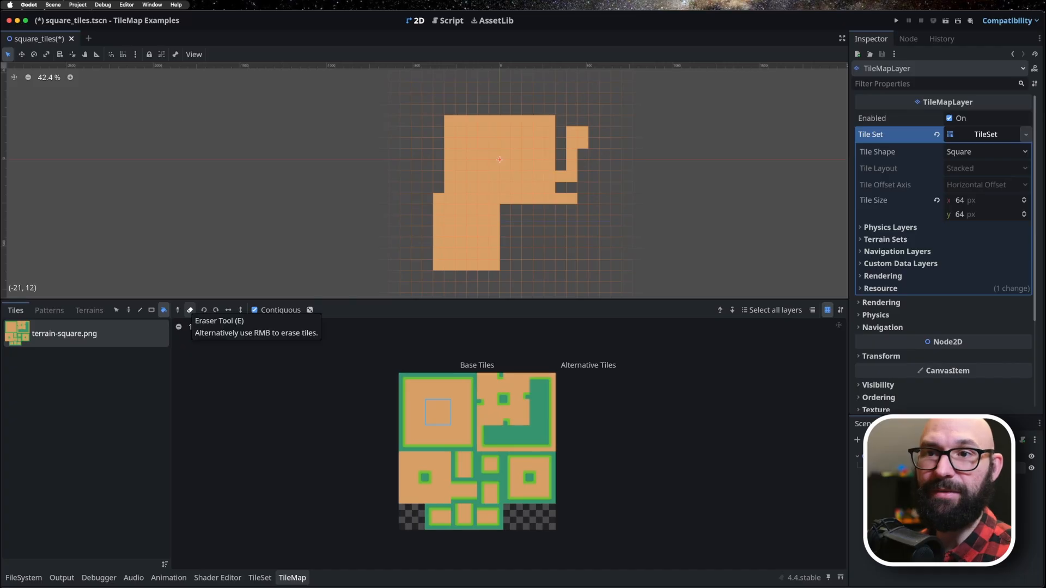
Erase a rectangle 7 tiles wide and 4 tall from the inside of the upper sand block with the Rect tool.
{"action": "left_click", "coordinate": [189, 310]}
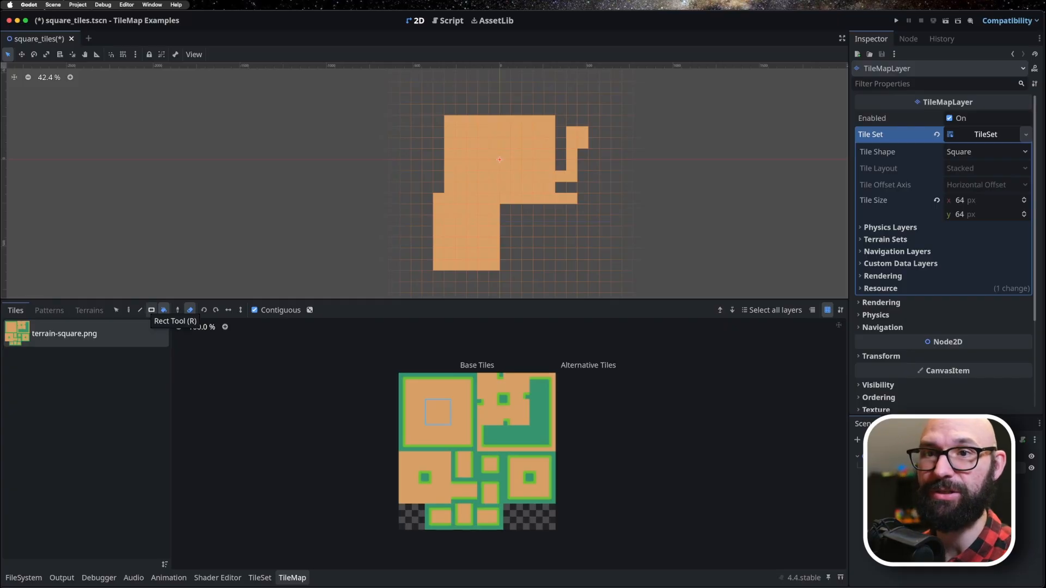
{"action": "left_click", "coordinate": [152, 310]}
{"action": "mouse_move", "coordinate": [470, 141]}
{"action": "left_mouse_down"}
{"action": "mouse_move", "coordinate": [518, 178]}
{"action": "mouse_move", "coordinate": [539, 178]}
{"action": "left_mouse_up"}
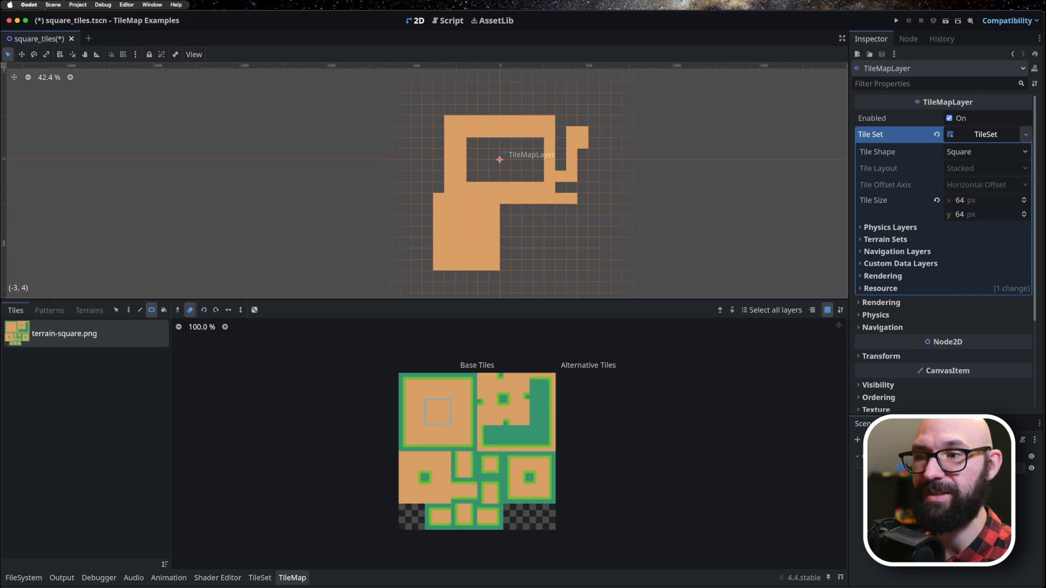
Erase a 6-tile vertical line beside the rectangular hole and a 6-tile diagonal across the lower sand block with the Line tool.
{"action": "left_click", "coordinate": [140, 310]}
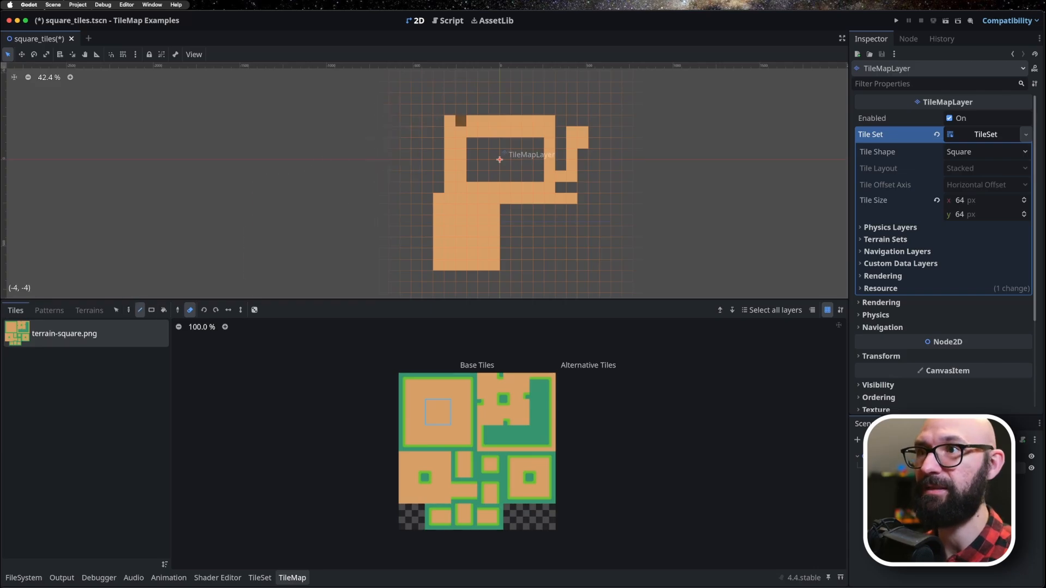
{"action": "left_click_drag", "start_coordinate": [460, 131], "coordinate": [460, 187]}
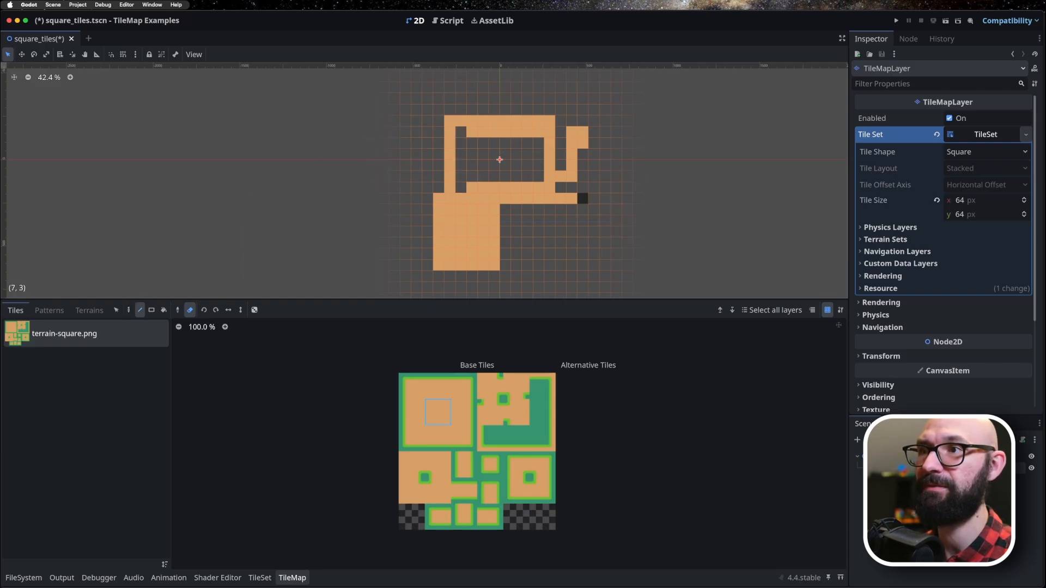
{"action": "left_click_drag", "start_coordinate": [439, 265], "coordinate": [494, 210]}
Erase individual tiles along and beneath the diagonal gap in the lower sand block with the Paint tool, finishing with the eraser turned off.
{"action": "left_click", "coordinate": [128, 310]}
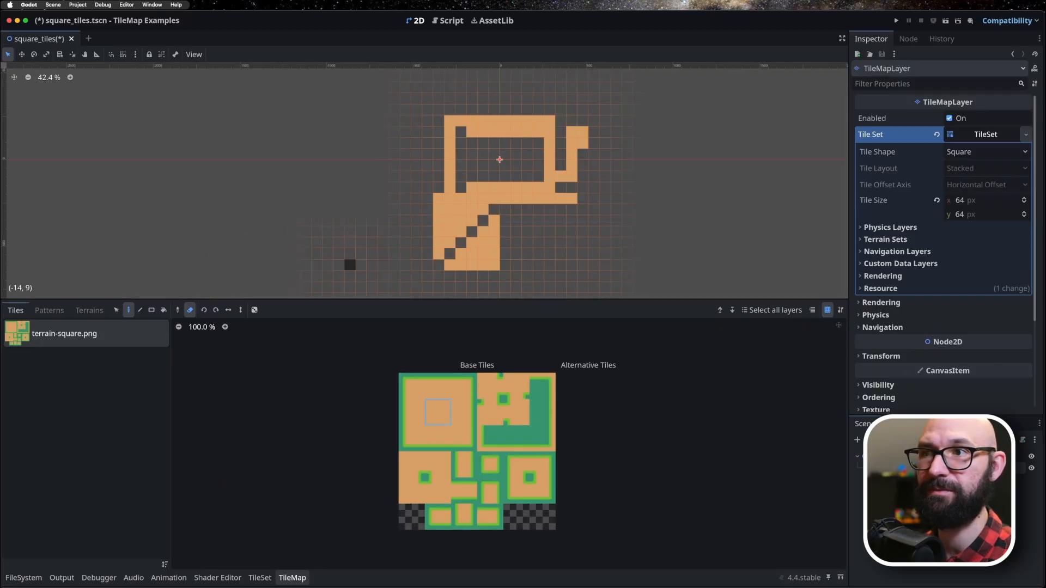
{"action": "left_click", "coordinate": [483, 209]}
{"action": "left_click", "coordinate": [471, 220]}
{"action": "left_click", "coordinate": [460, 232]}
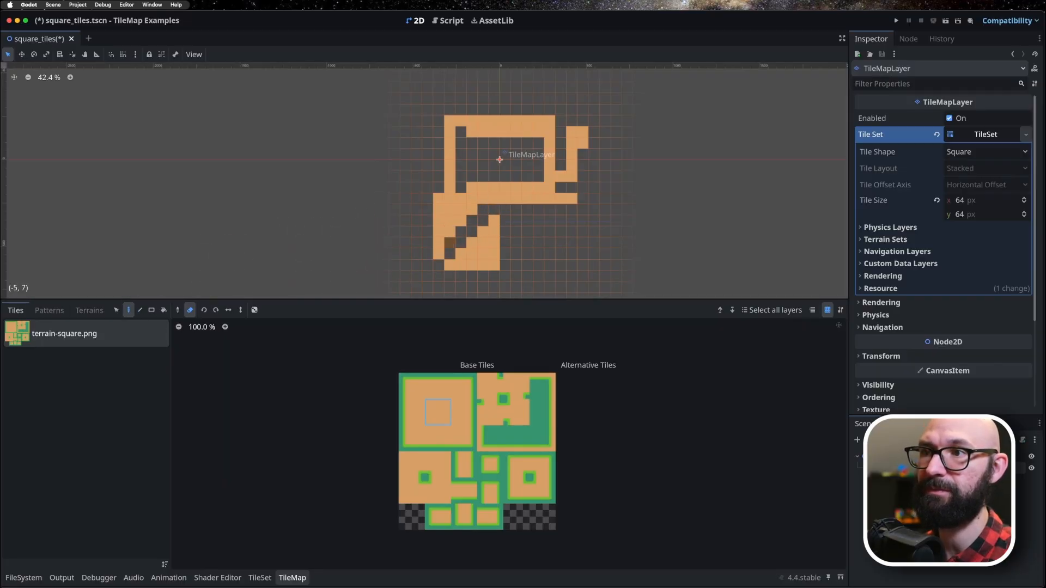
{"action": "left_click", "coordinate": [449, 243]}
{"action": "left_click", "coordinate": [494, 231]}
{"action": "left_click", "coordinate": [482, 232]}
{"action": "left_click", "coordinate": [483, 243]}
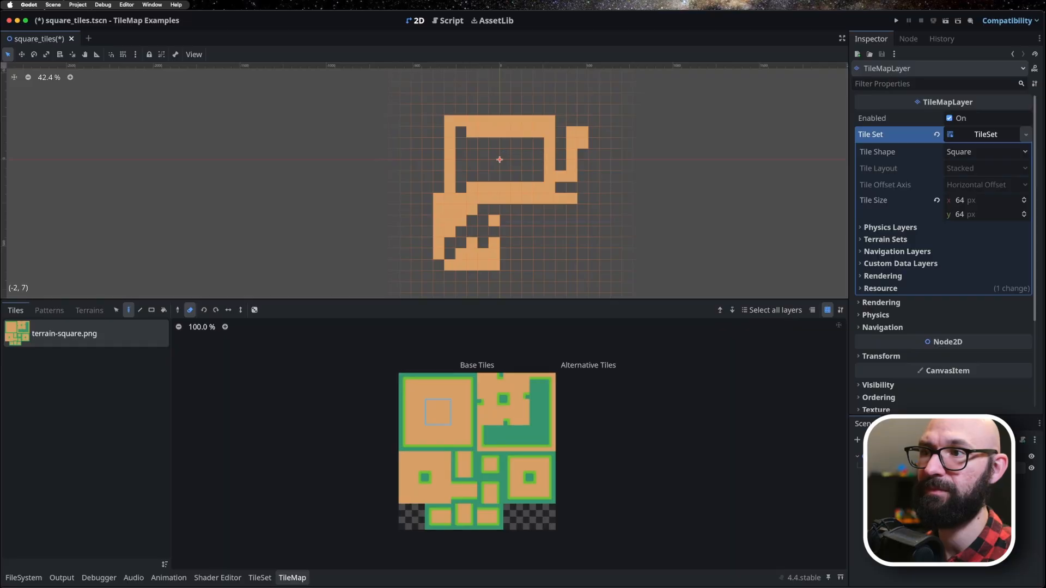
{"action": "left_click", "coordinate": [472, 243]}
{"action": "left_click", "coordinate": [472, 254]}
{"action": "left_click", "coordinate": [461, 254]}
{"action": "left_click", "coordinate": [494, 220]}
{"action": "key", "text": "e"}
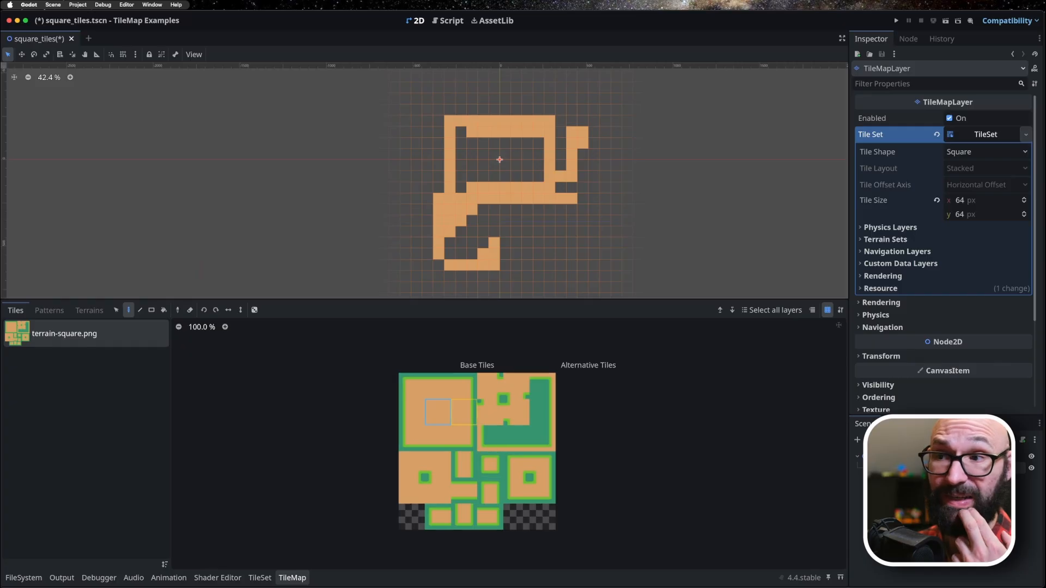
Paint a row of four corner tiles below the long sand strip, rotating and flipping the top-right corner tile to vary its orientation.
{"action": "left_click", "coordinate": [465, 387]}
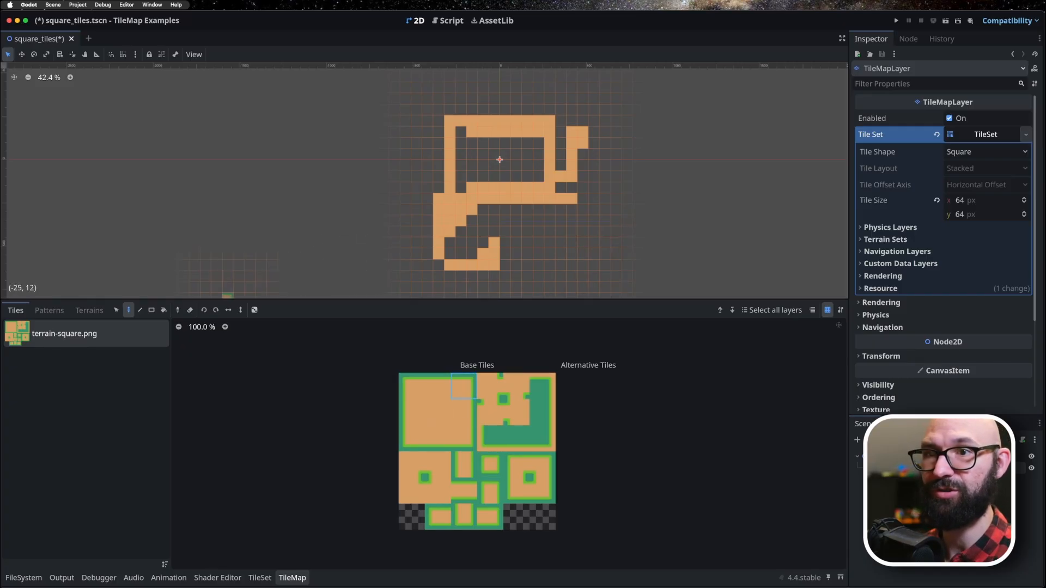
{"action": "left_click", "coordinate": [204, 310]}
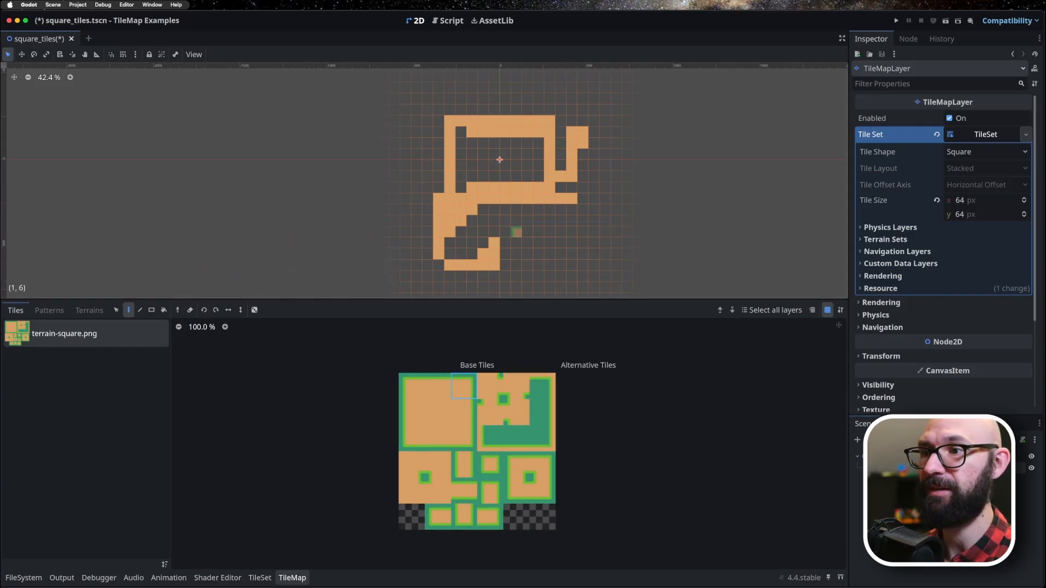
{"action": "left_click", "coordinate": [538, 230]}
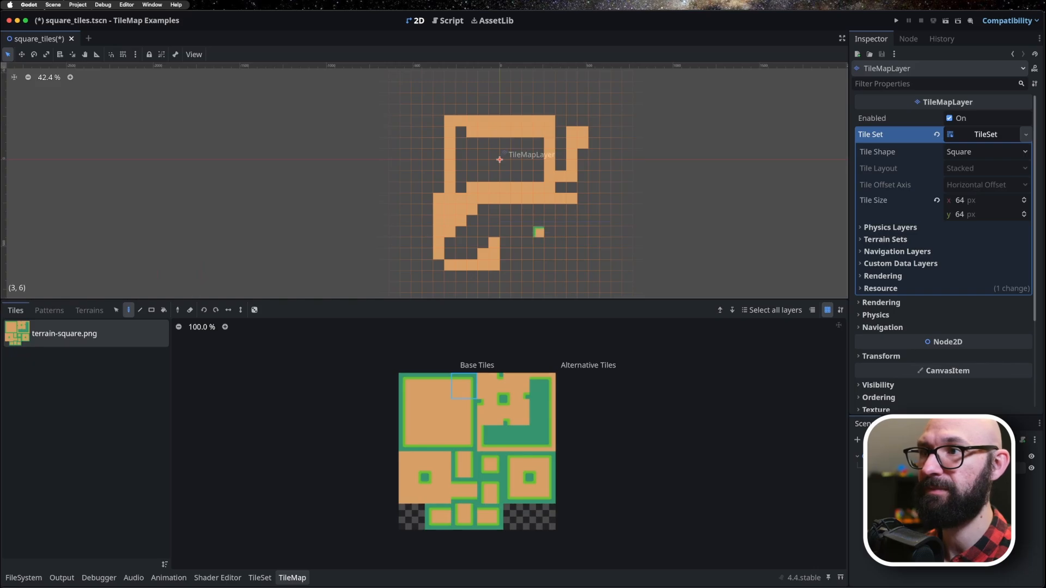
{"action": "scroll", "coordinate": [550, 229], "scroll_direction": "up", "scroll_amount": 12}
{"action": "scroll", "coordinate": [552, 239], "scroll_direction": "up", "scroll_amount": 2}
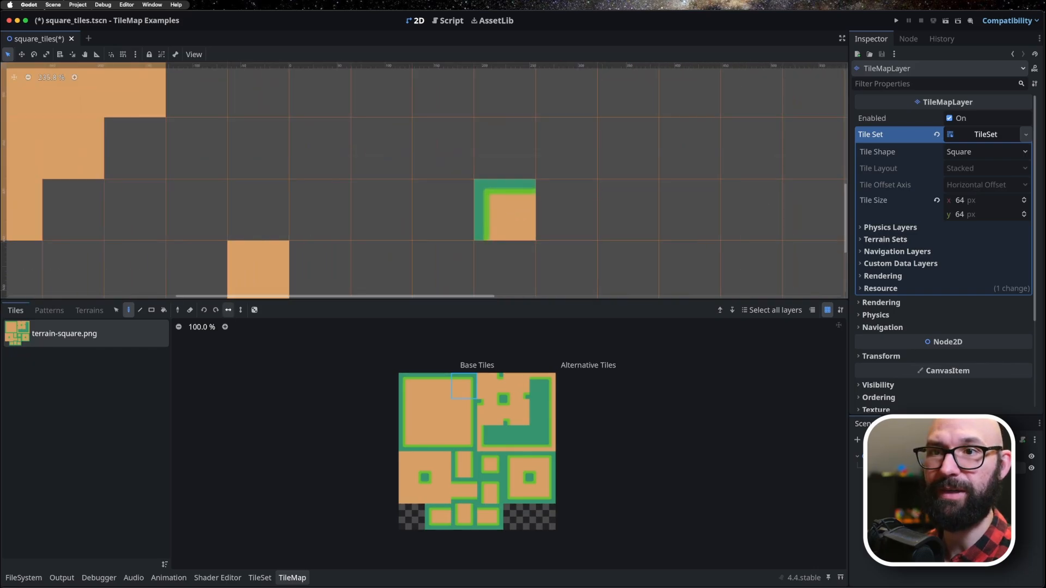
{"action": "left_click", "coordinate": [566, 218]}
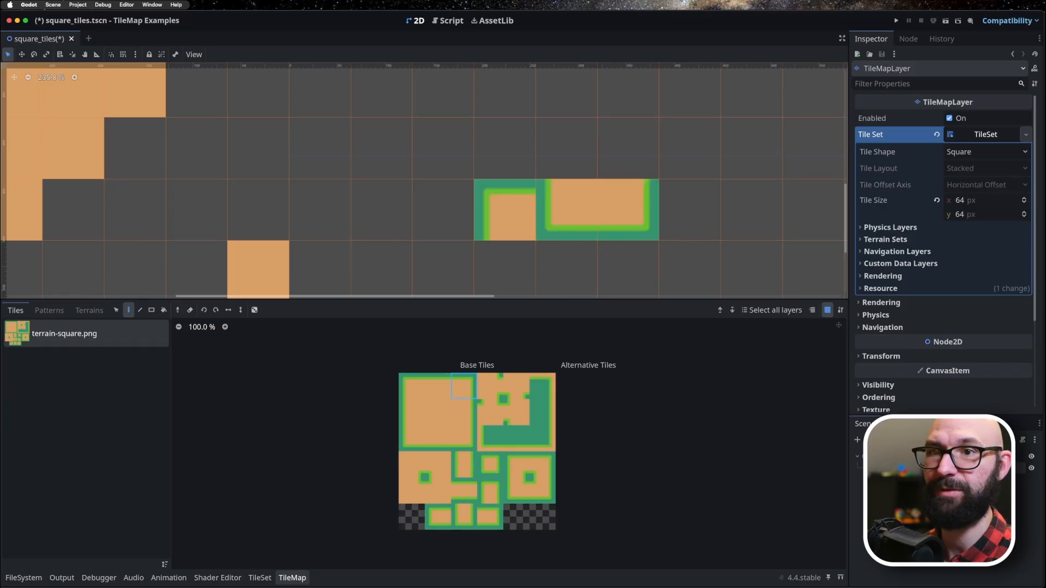
{"action": "left_click", "coordinate": [687, 212]}
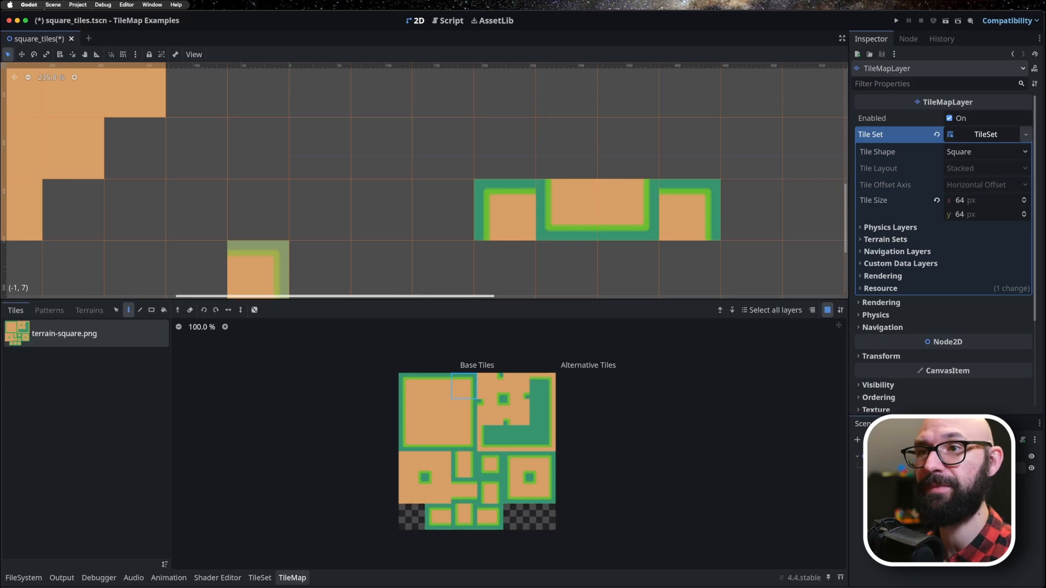
Activate the Rect tool, select the four corner tiles of the large sand square in the atlas, and enable random tile placement.
{"action": "scroll", "coordinate": [402, 81], "scroll_direction": "down", "scroll_amount": 5}
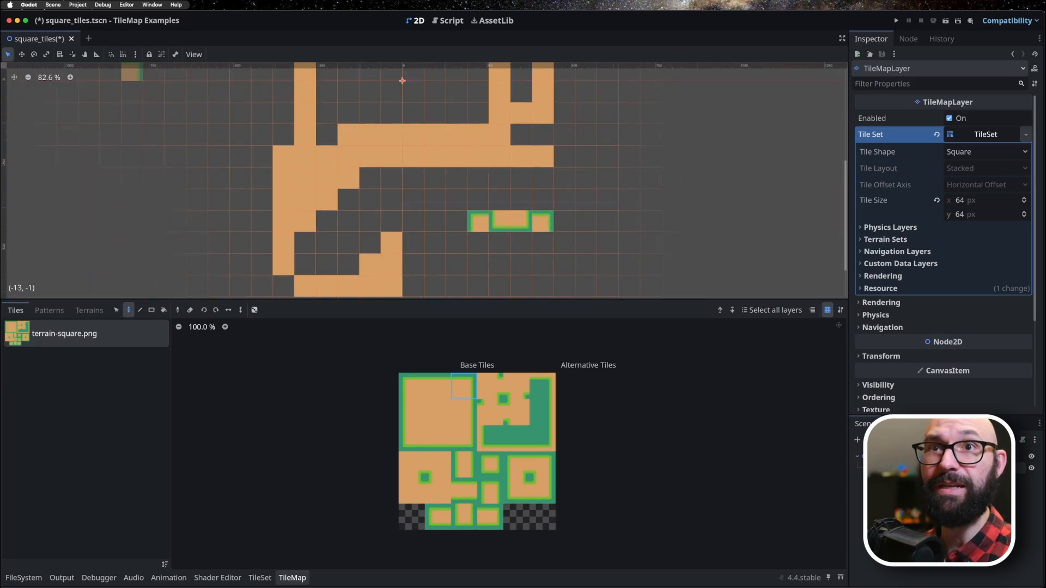
{"action": "left_click", "coordinate": [48, 78]}
{"action": "scroll", "coordinate": [266, 180], "scroll_direction": "down", "scroll_amount": 5}
{"action": "middle_click_drag", "start_coordinate": [235, 178], "coordinate": [435, 240]}
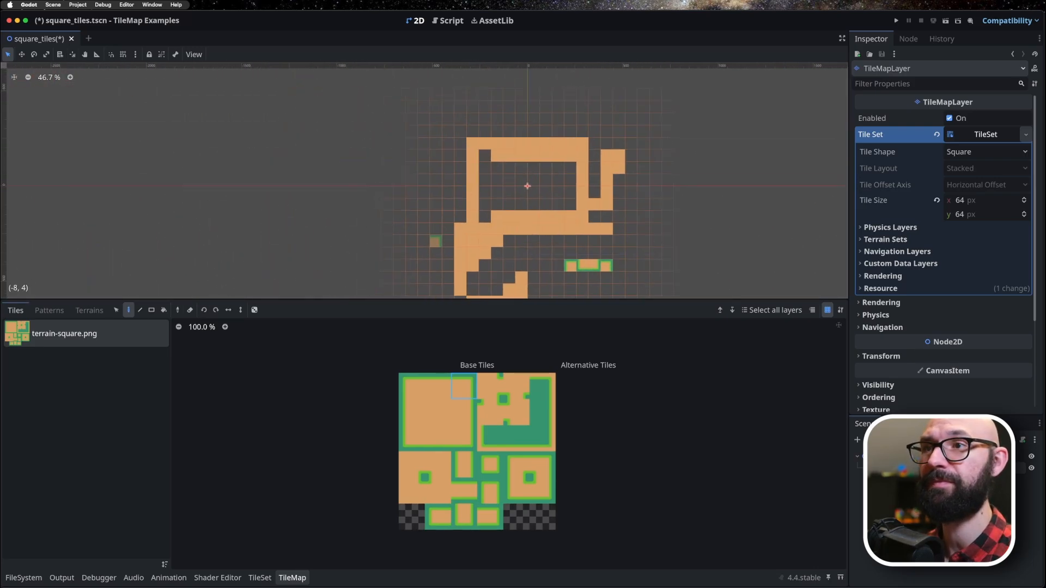
{"action": "left_click", "coordinate": [48, 77]}
{"action": "scroll", "coordinate": [423, 182], "scroll_direction": "down", "scroll_amount": 4}
{"action": "middle_click_drag", "start_coordinate": [423, 181], "coordinate": [384, 133]}
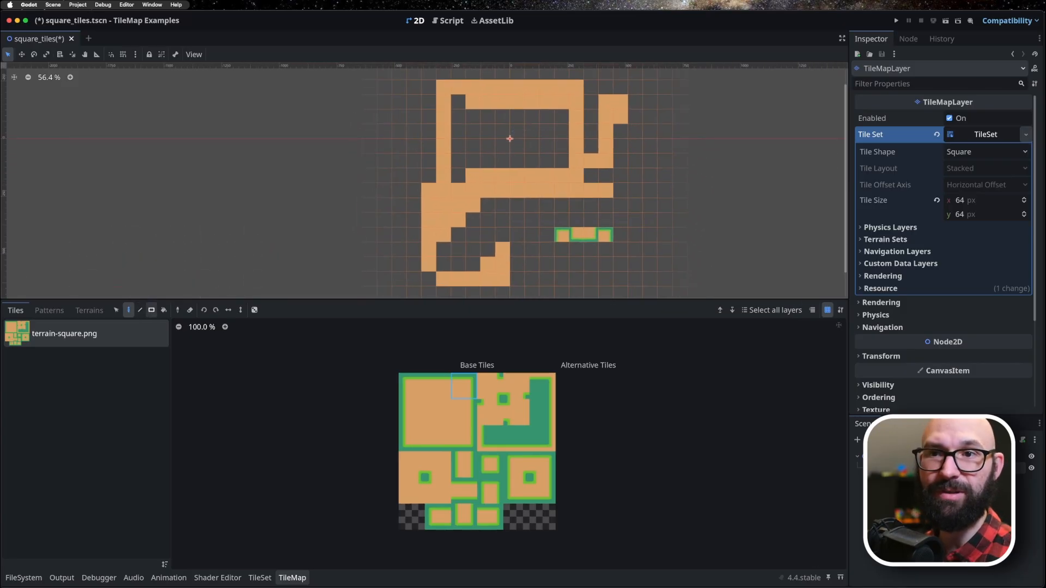
{"action": "left_click", "coordinate": [152, 310]}
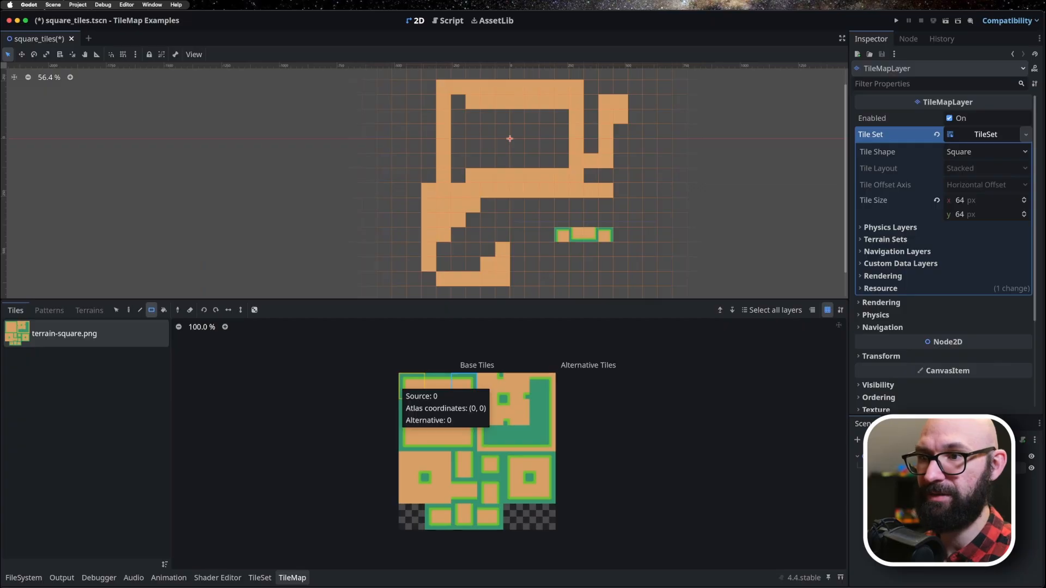
{"action": "left_click", "coordinate": [410, 386]}
{"action": "left_click", "coordinate": [464, 386], "text": "shift"}
{"action": "left_click", "coordinate": [463, 438], "text": "shift"}
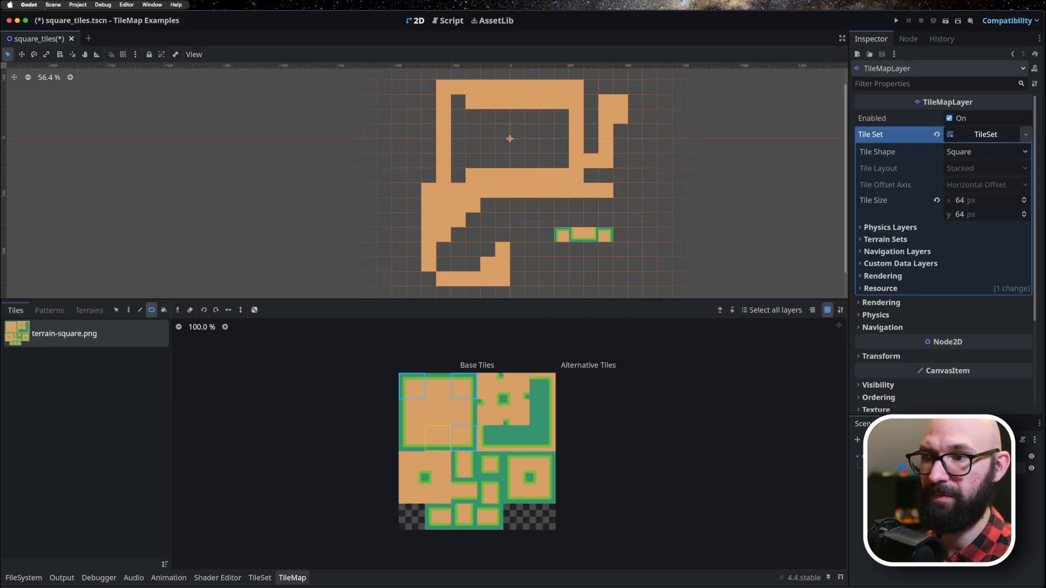
{"action": "left_click", "coordinate": [411, 438], "text": "shift"}
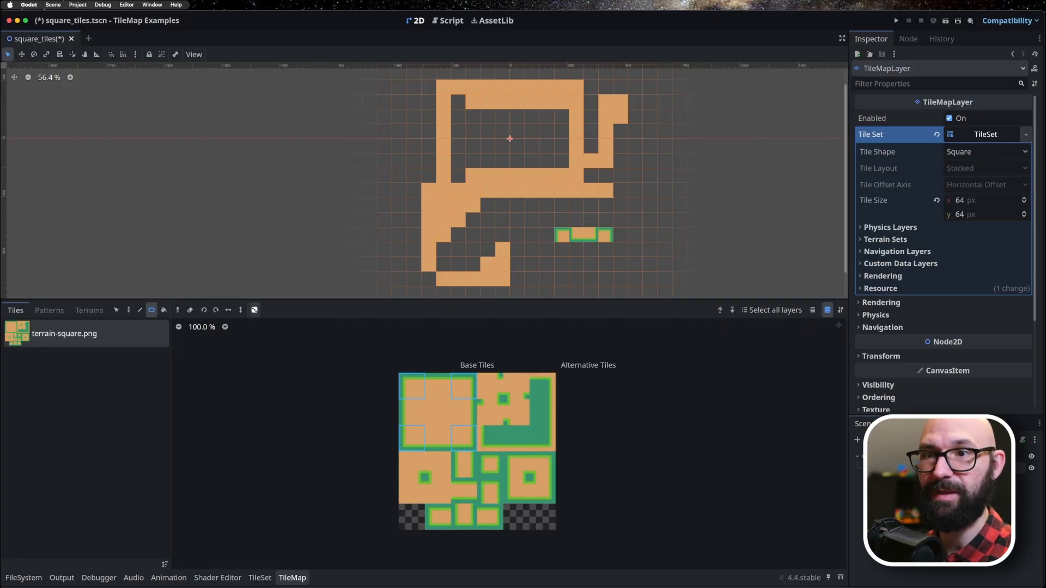
{"action": "left_click", "coordinate": [254, 310]}
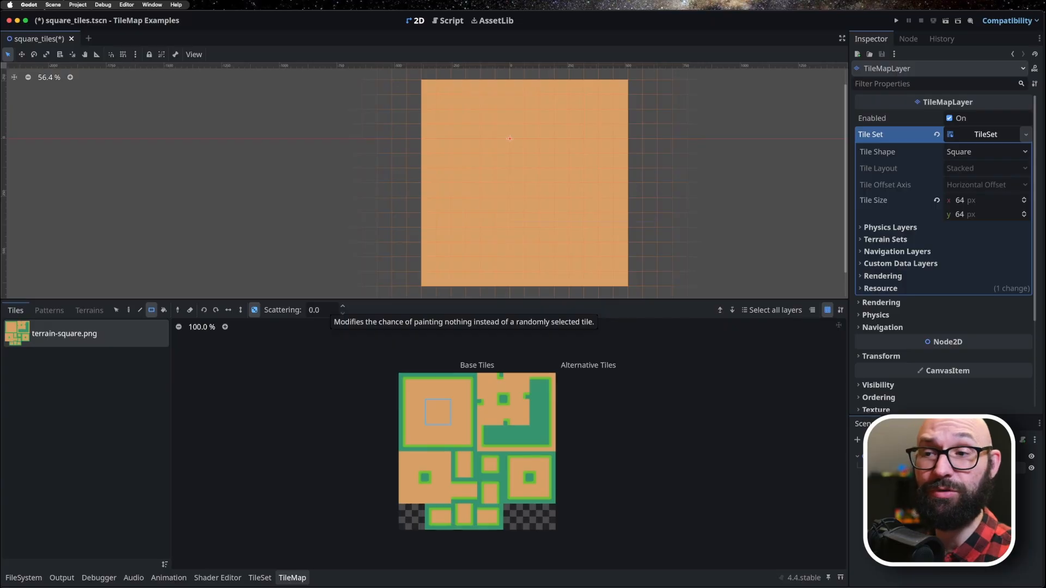
Select the four corner tiles again and paint them randomly over the 14-by-14 sand square with scattering set to 10.
{"action": "left_click", "coordinate": [325, 310]}
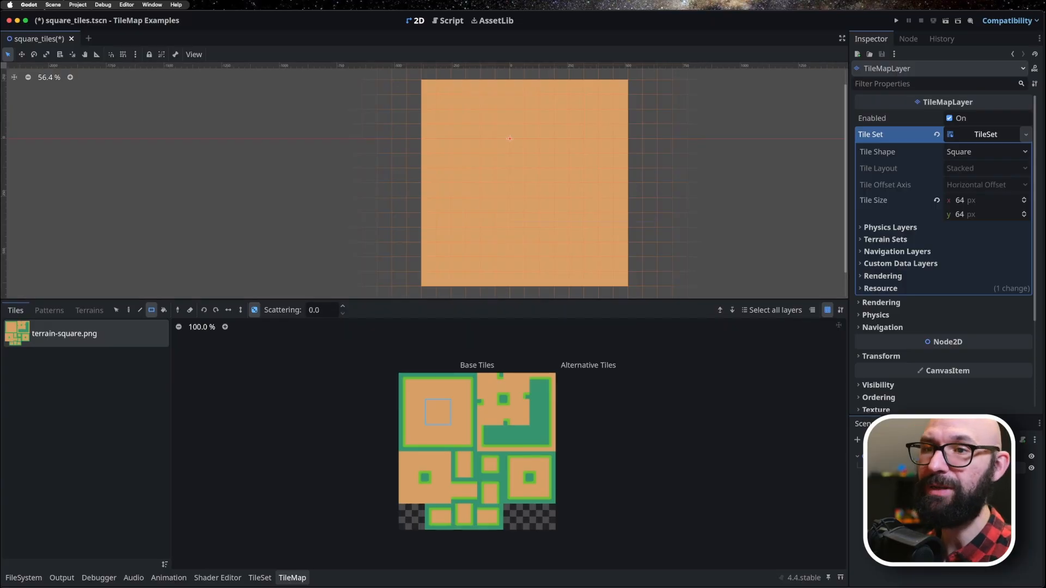
{"action": "key", "text": "super+a"}
{"action": "type", "text": "10"}
{"action": "key", "text": "Tab"}
{"action": "left_click", "coordinate": [412, 386]}
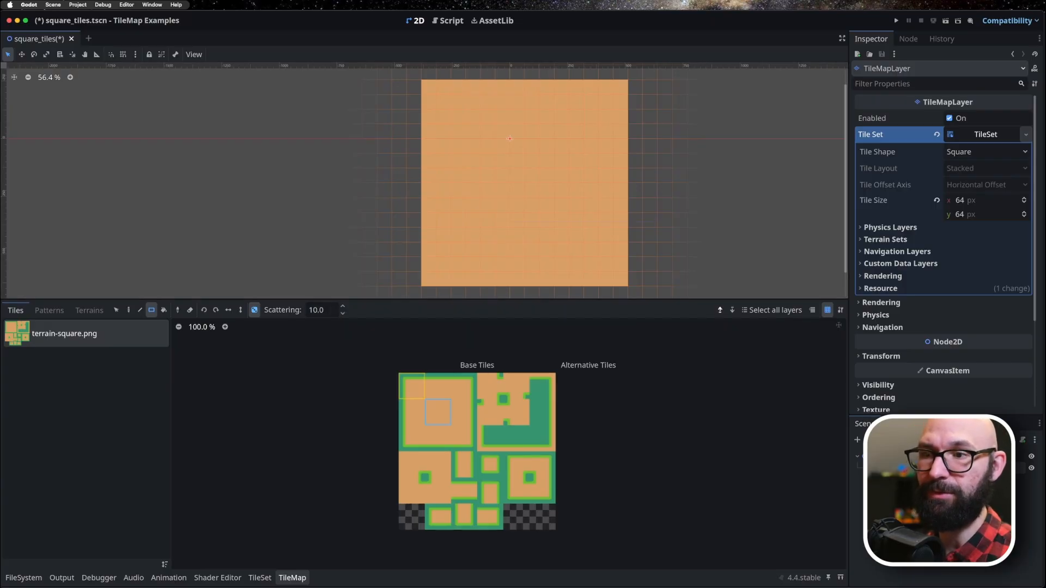
{"action": "left_click", "coordinate": [411, 439], "text": "shift"}
{"action": "left_click", "coordinate": [464, 386], "text": "shift"}
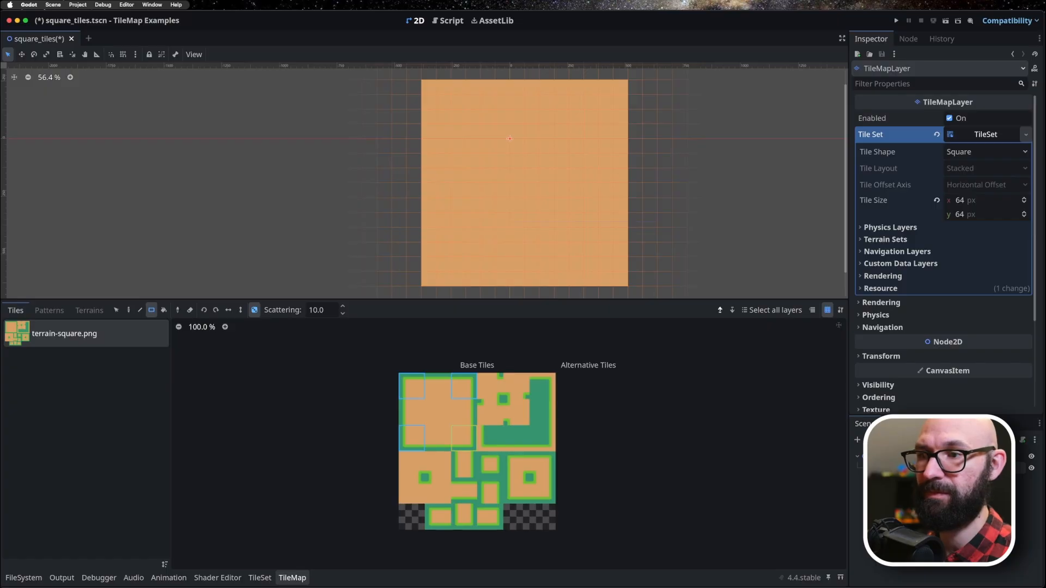
{"action": "left_click", "coordinate": [464, 438], "text": "shift"}
{"action": "mouse_move", "coordinate": [428, 86]}
{"action": "left_mouse_down"}
{"action": "mouse_move", "coordinate": [546, 220]}
{"action": "mouse_move", "coordinate": [622, 281]}
{"action": "left_mouse_up"}
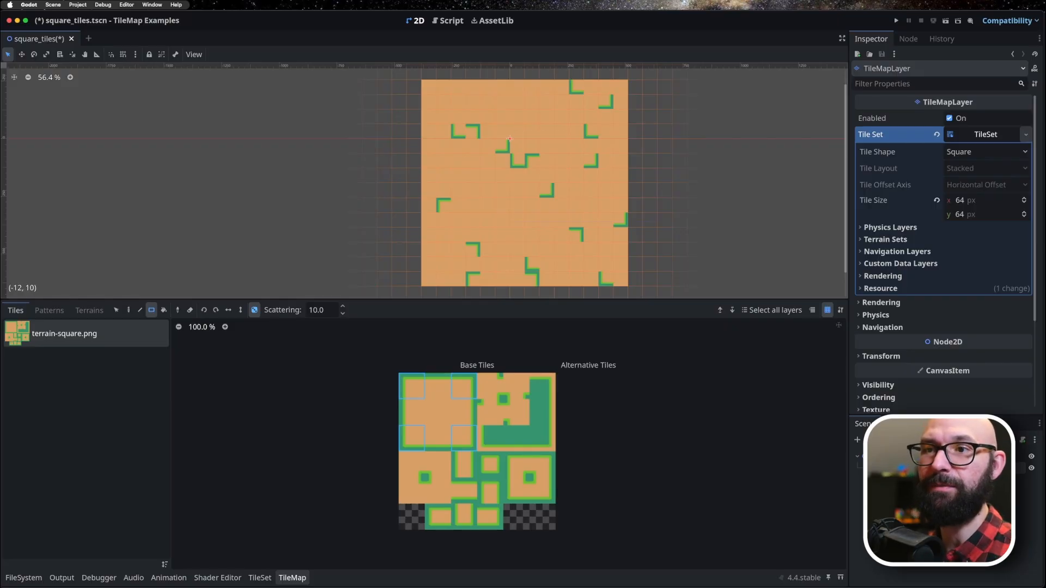
Undo the last random painting and repaint the sand square with the corner tiles at a scattering of 20.
{"action": "key", "text": "super+z"}
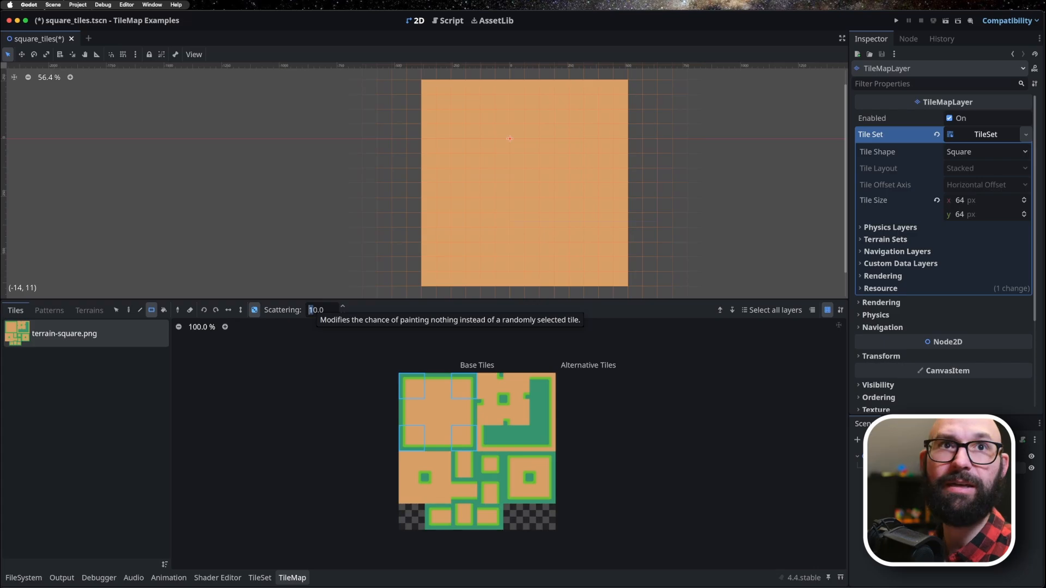
{"action": "type", "text": "2"}
{"action": "mouse_move", "coordinate": [425, 81]}
{"action": "left_mouse_down"}
{"action": "mouse_move", "coordinate": [585, 271]}
{"action": "mouse_move", "coordinate": [621, 277]}
{"action": "left_mouse_up"}
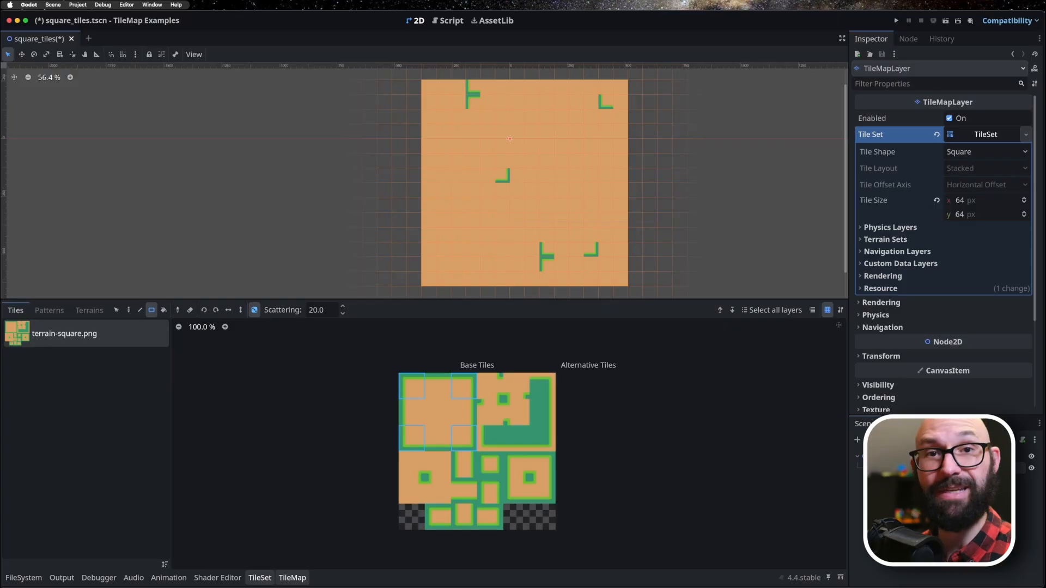
Open the TileSet editor and choose Texture Origin among the paint properties.
{"action": "left_click", "coordinate": [259, 578]}
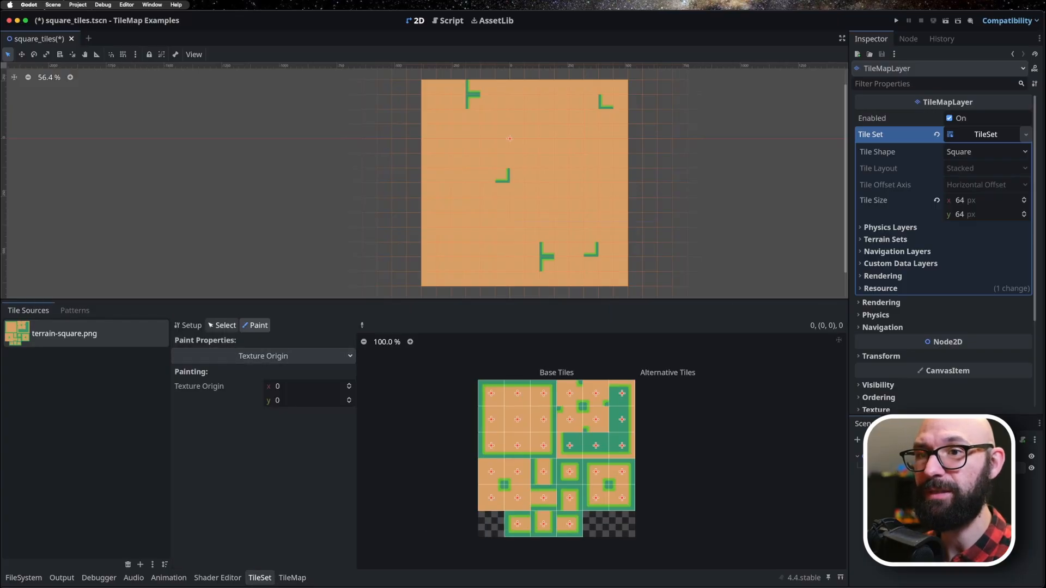
{"action": "left_click", "coordinate": [263, 355]}
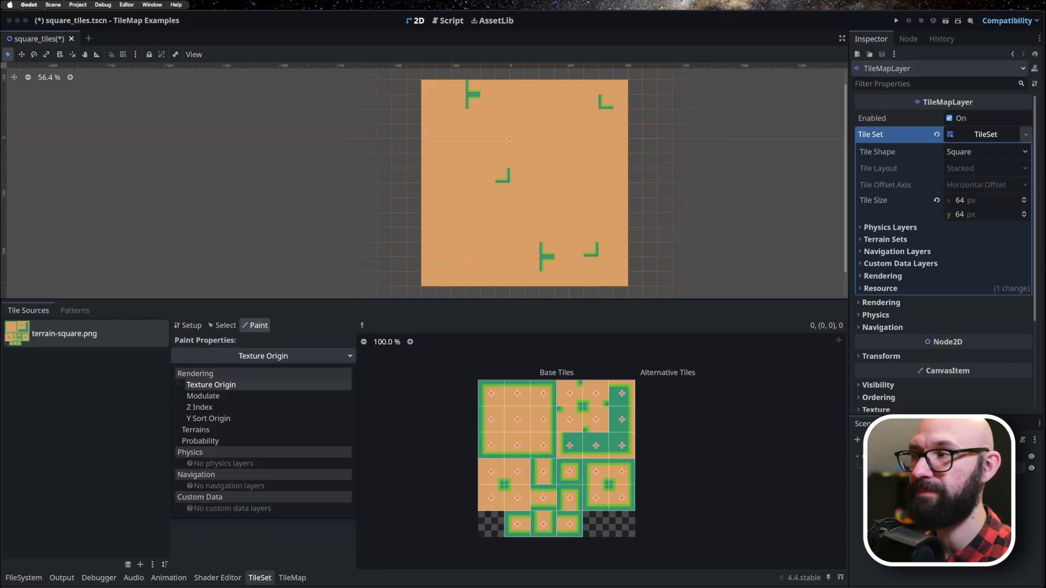
{"action": "left_click", "coordinate": [211, 385]}
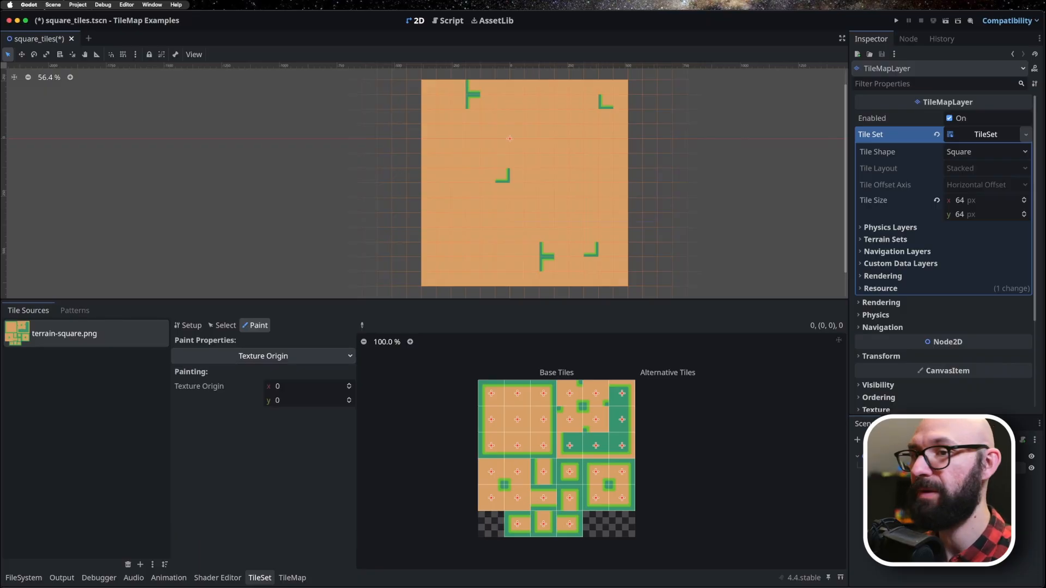
Look through the paint properties available for the tiles, keeping Texture Origin chosen.
{"action": "left_click", "coordinate": [263, 356]}
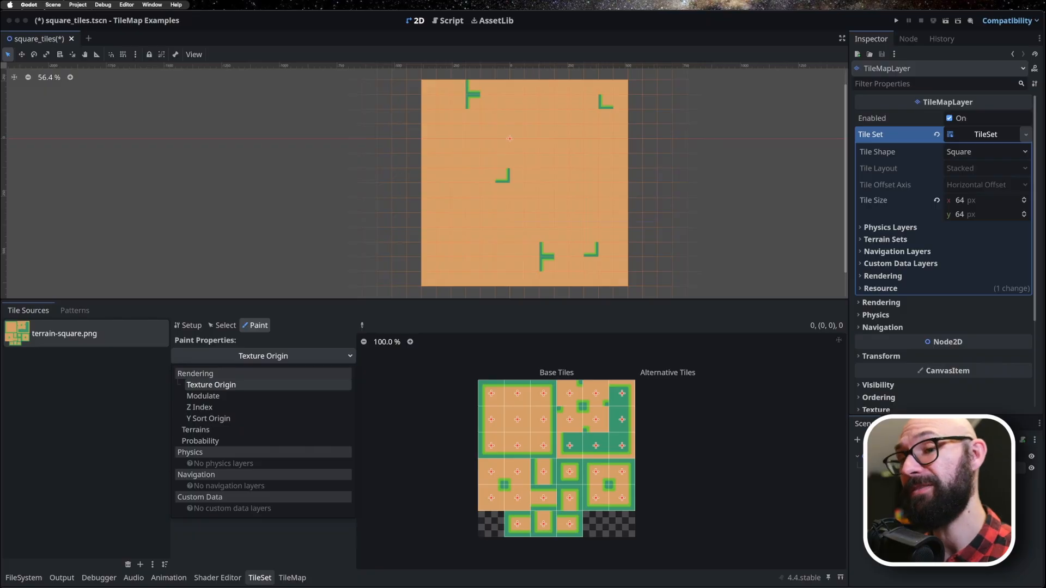
{"action": "left_click", "coordinate": [211, 385]}
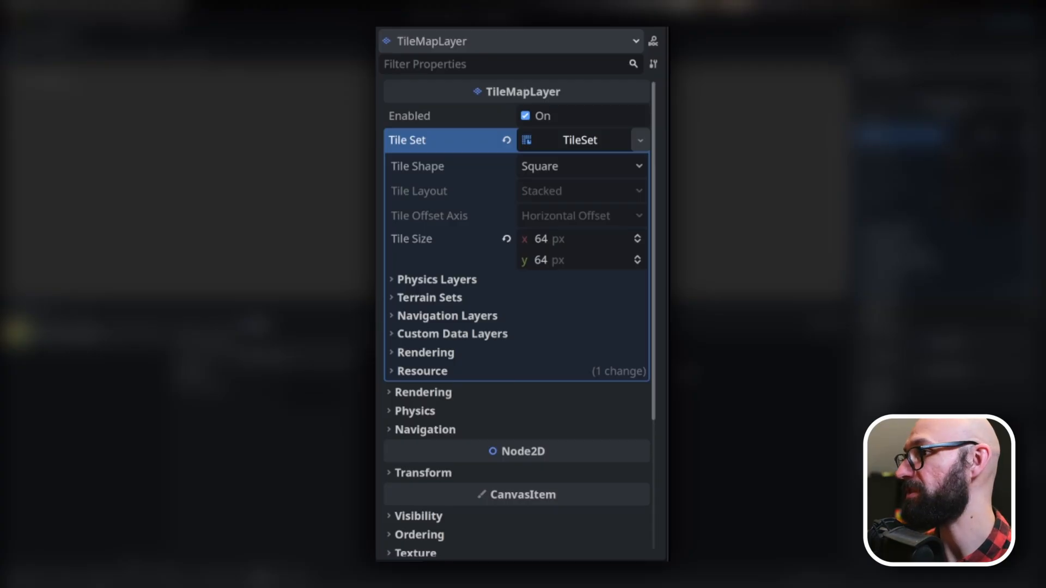
Add a physics layer to the TileSet and open the layer name settings for its collision layers.
{"action": "left_click", "coordinate": [437, 279]}
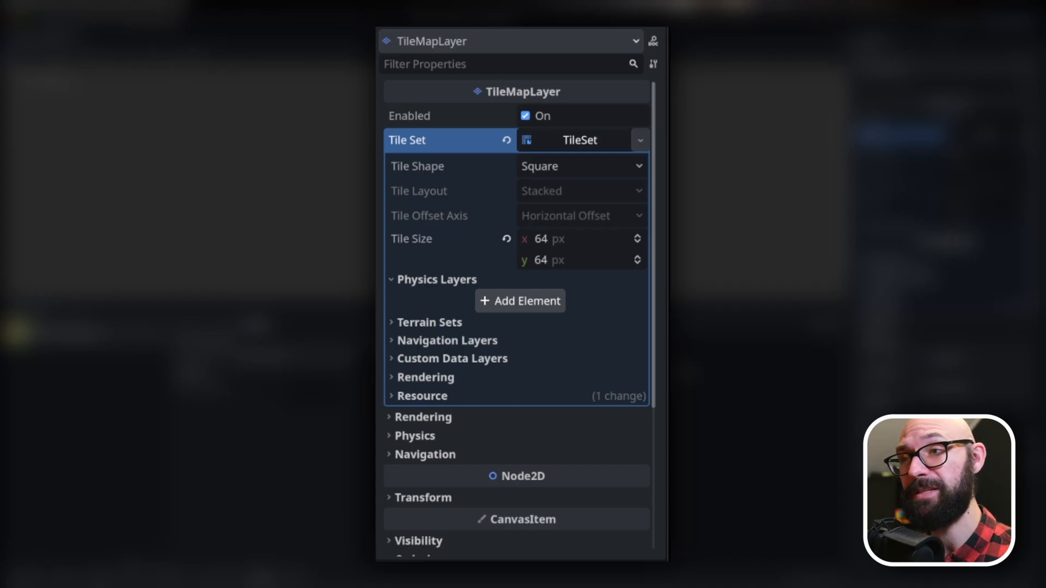
{"action": "left_click", "coordinate": [520, 300]}
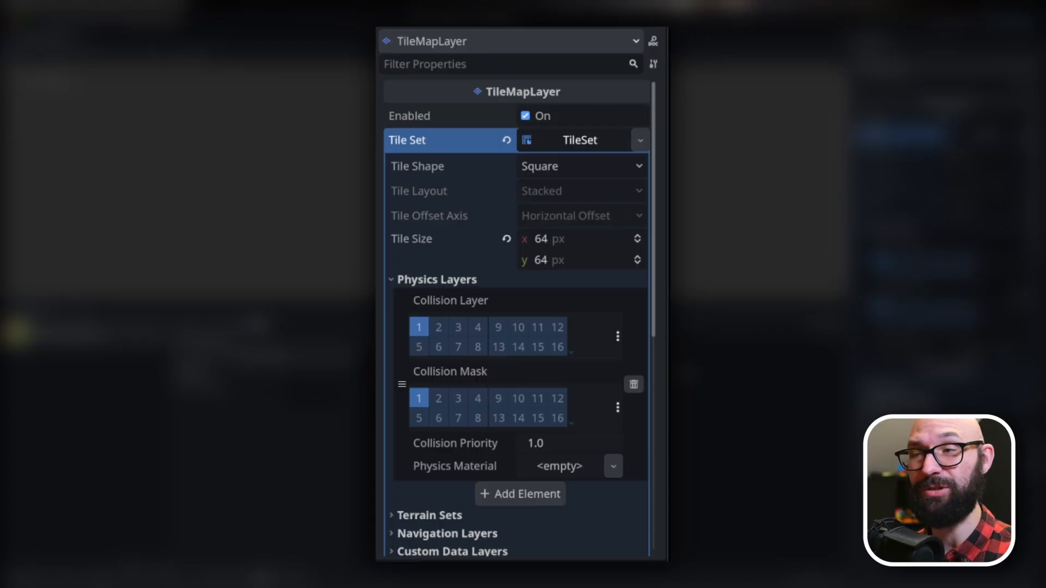
{"action": "left_click", "coordinate": [618, 336]}
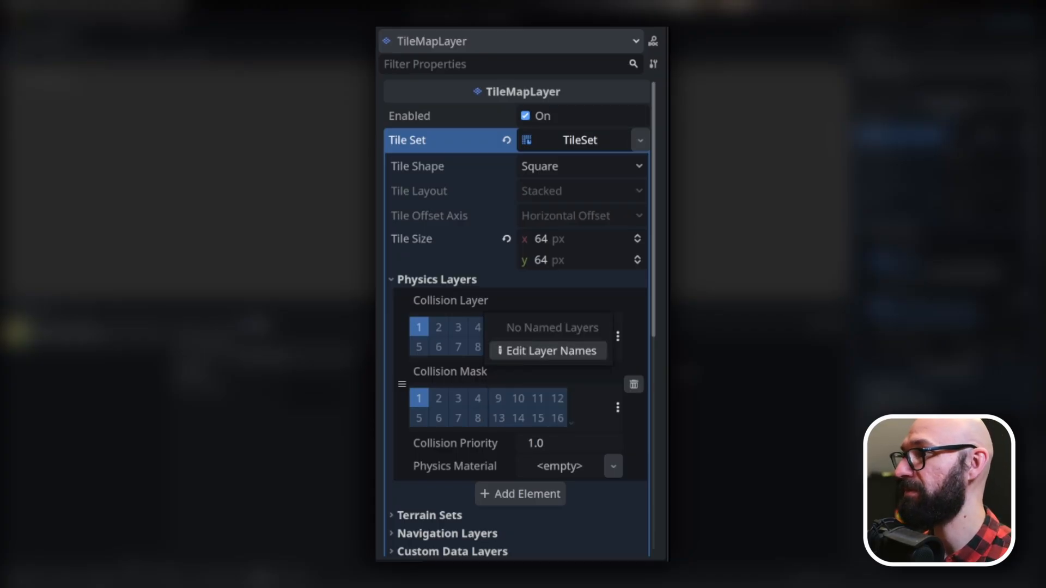
{"action": "left_click", "coordinate": [548, 350]}
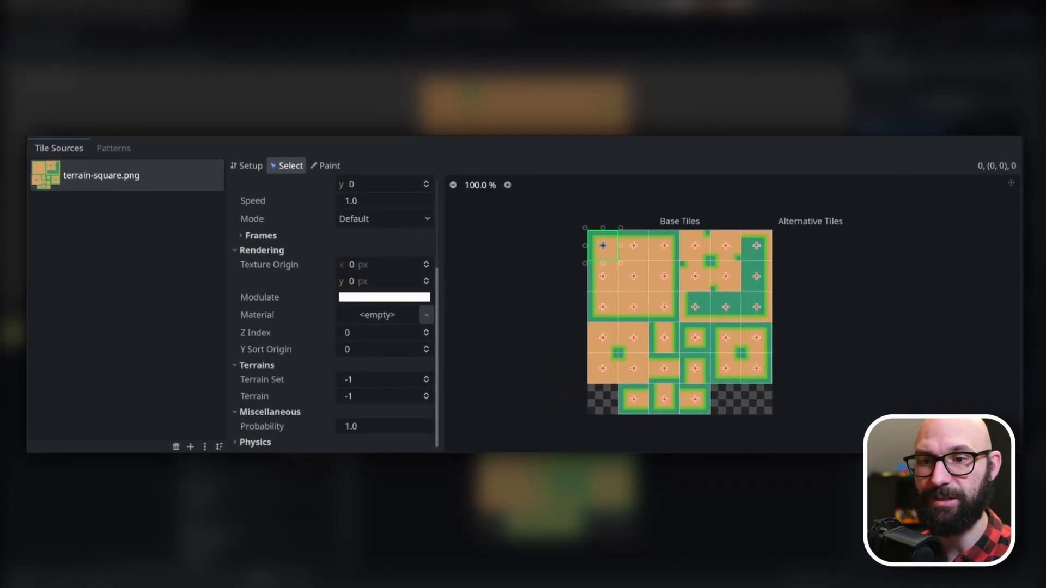
Examine the Physics Layer 0 properties of the selected corner tile, including velocities and collision polygons.
{"action": "left_click", "coordinate": [255, 442]}
{"action": "scroll", "coordinate": [255, 442], "scroll_direction": "down", "scroll_amount": 1}
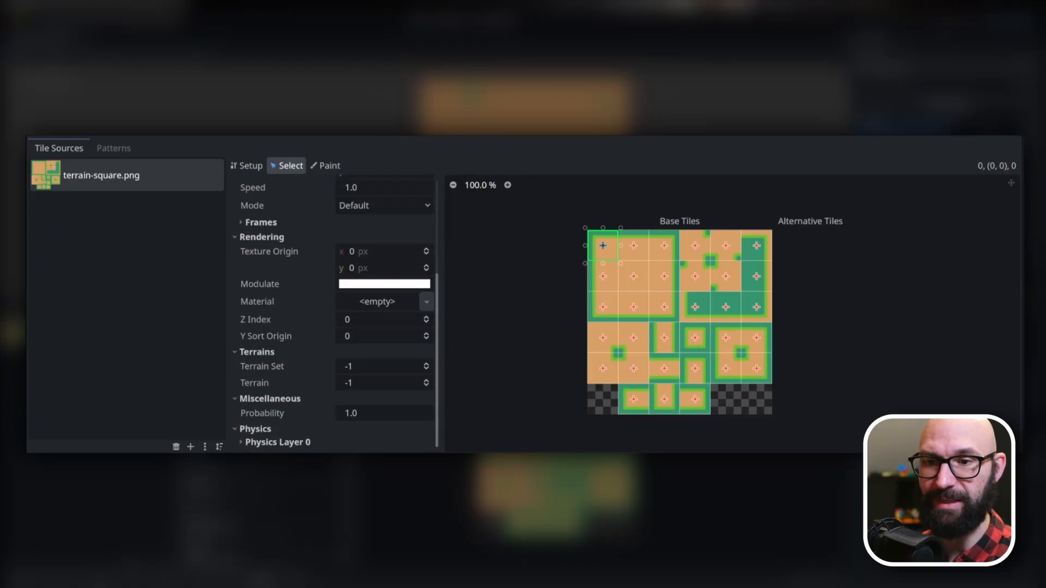
{"action": "left_click", "coordinate": [277, 443]}
{"action": "scroll", "coordinate": [277, 442], "scroll_direction": "down", "scroll_amount": 5}
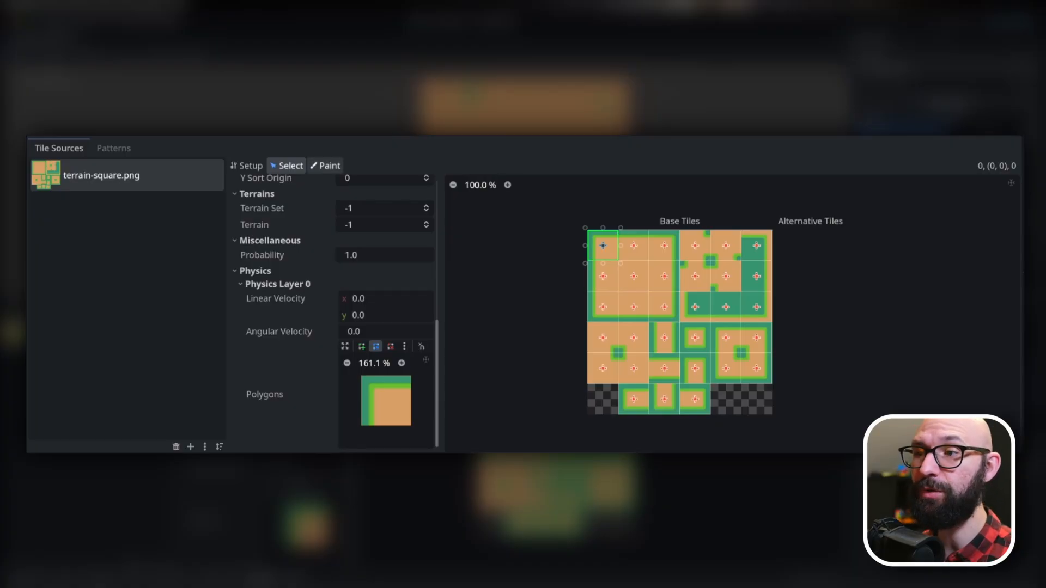
Choose Physics Layer 0 as the paint property and paint the default full-square collision polygon onto the atlas's top-left tile.
{"action": "left_click", "coordinate": [325, 166]}
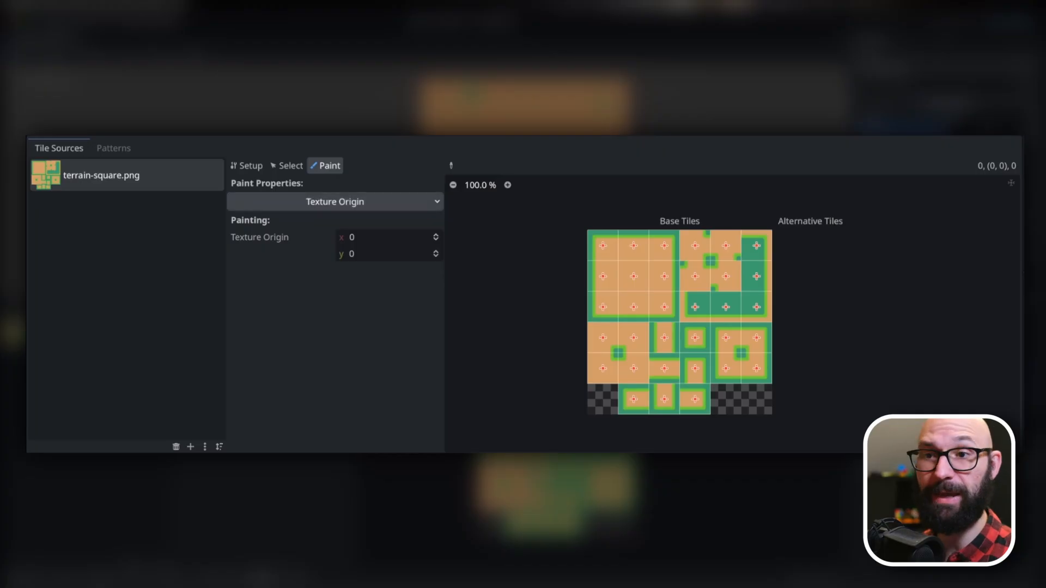
{"action": "left_click", "coordinate": [335, 202]}
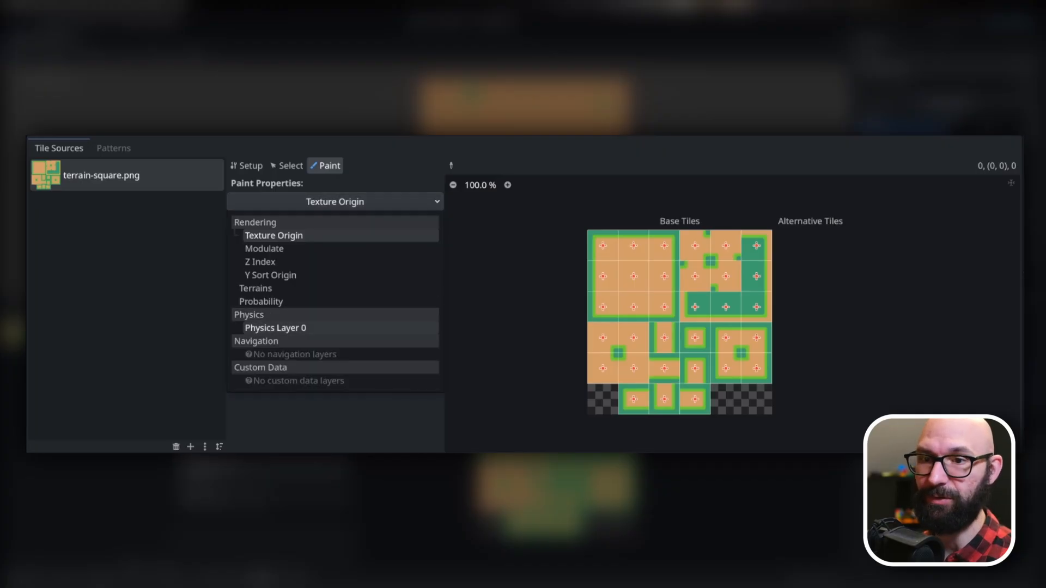
{"action": "left_click", "coordinate": [275, 328]}
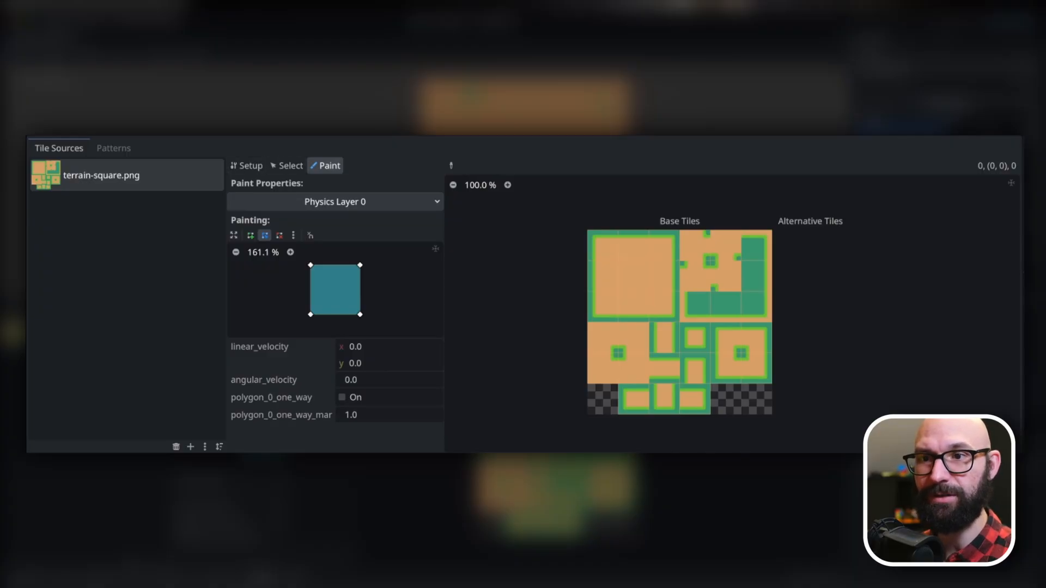
{"action": "scroll", "coordinate": [598, 282], "scroll_direction": "up", "scroll_amount": 5}
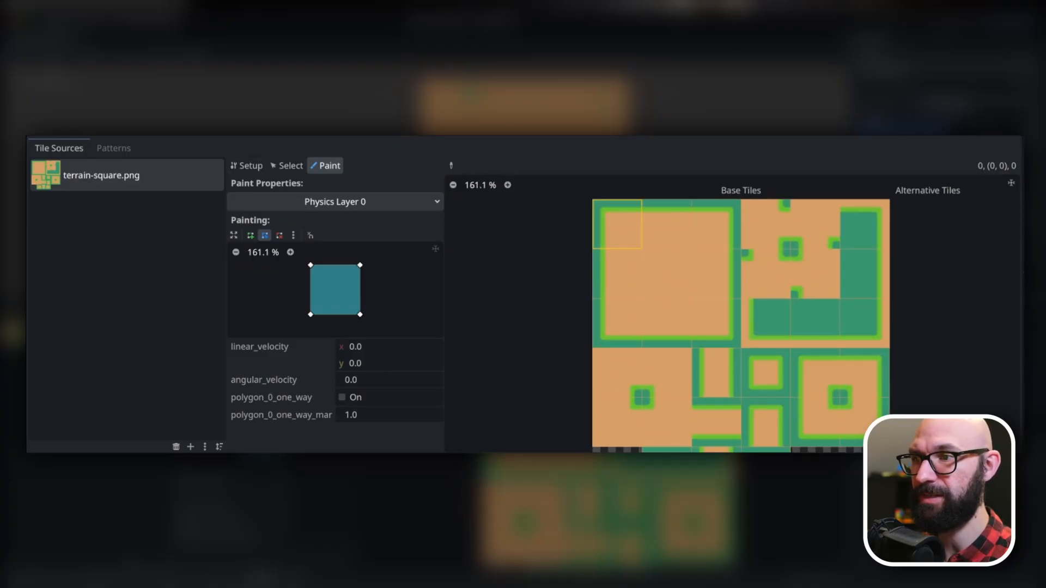
{"action": "middle_click_drag", "start_coordinate": [615, 224], "coordinate": [633, 284]}
{"action": "scroll", "coordinate": [617, 274], "scroll_direction": "up", "scroll_amount": 6}
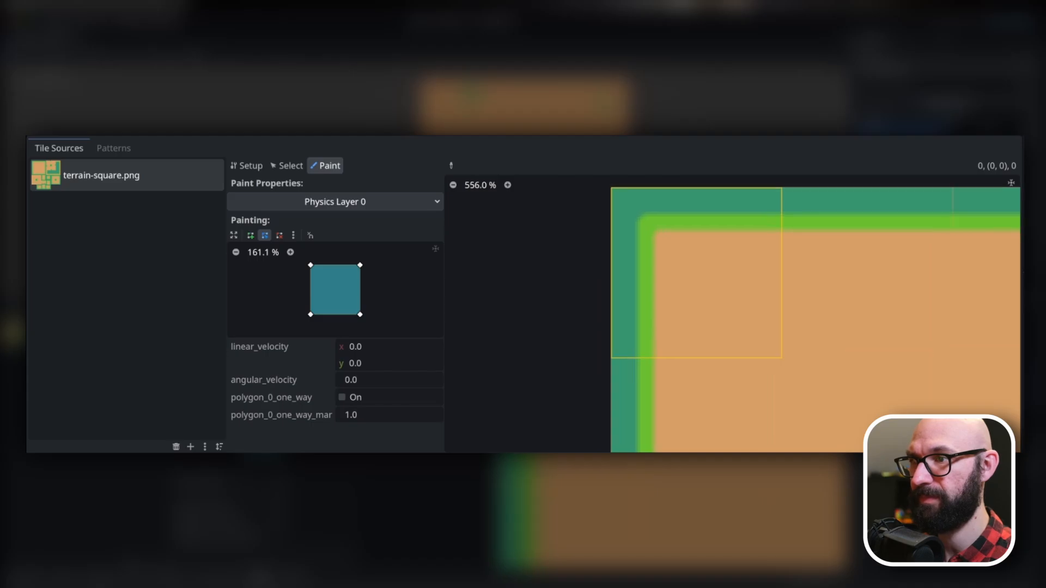
{"action": "left_click", "coordinate": [667, 300]}
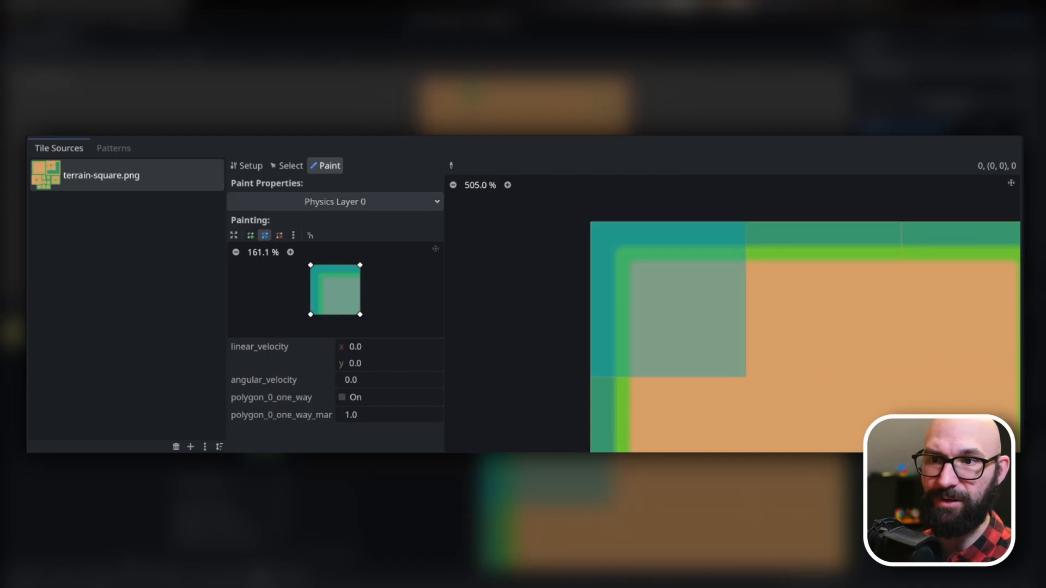
Expand the collision polygon editor to inspect the square polygon up close, and collapse it again.
{"action": "left_click", "coordinate": [290, 252]}
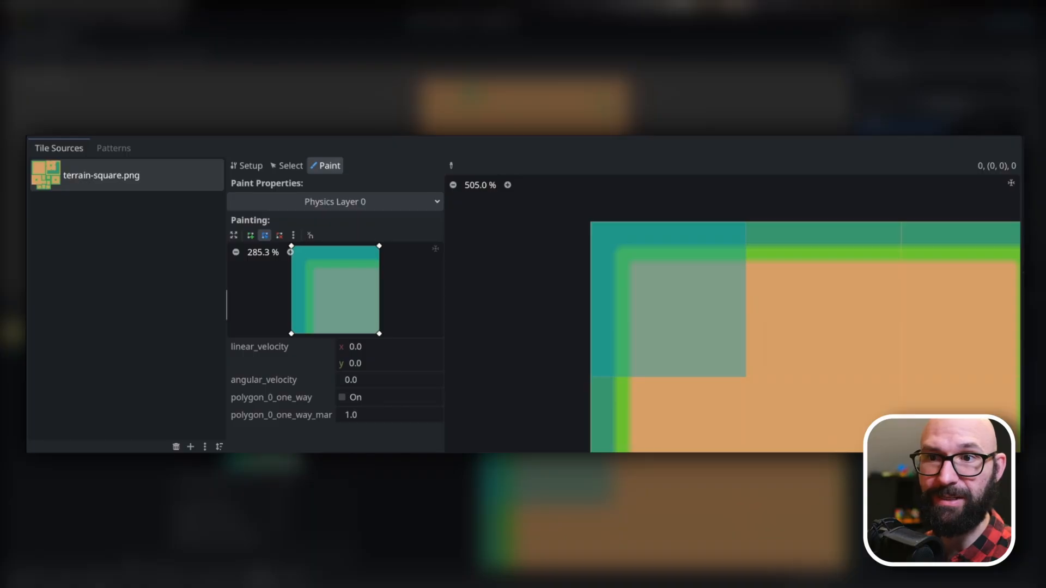
{"action": "left_click", "coordinate": [234, 235]}
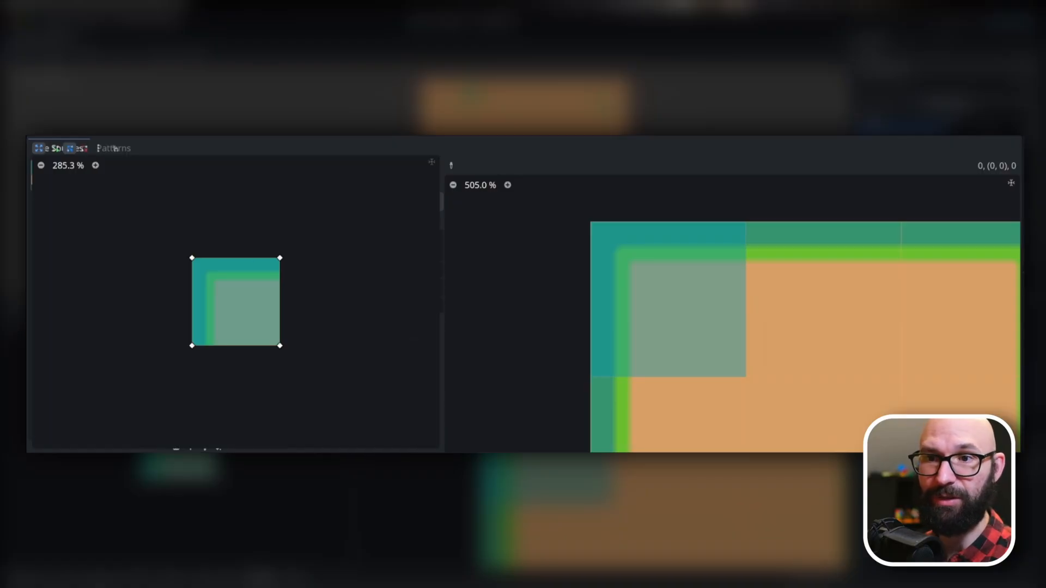
{"action": "scroll", "coordinate": [236, 302], "scroll_direction": "up", "scroll_amount": 18}
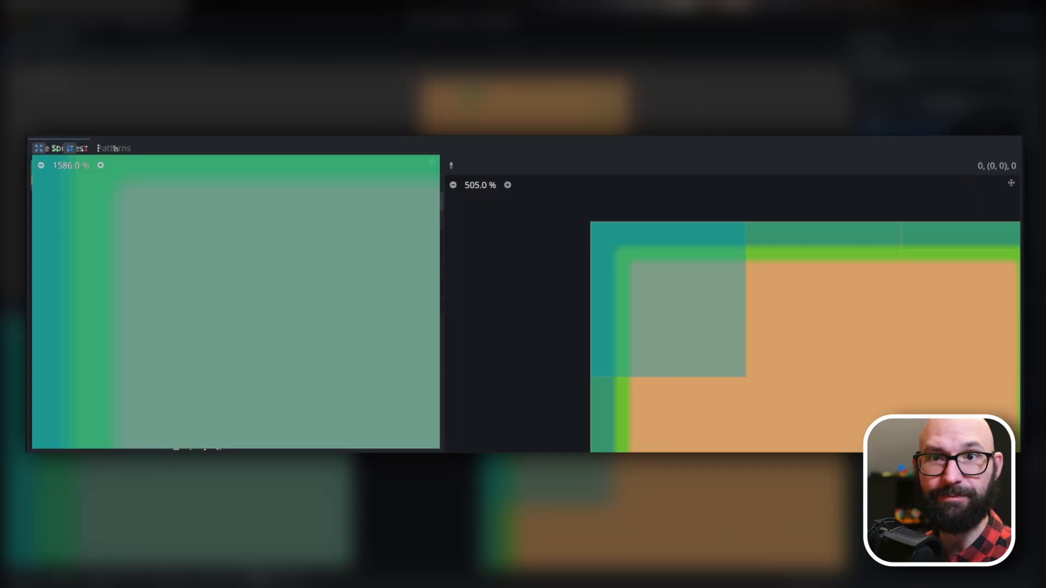
{"action": "left_click", "coordinate": [41, 165]}
{"action": "left_click", "coordinate": [41, 165]}
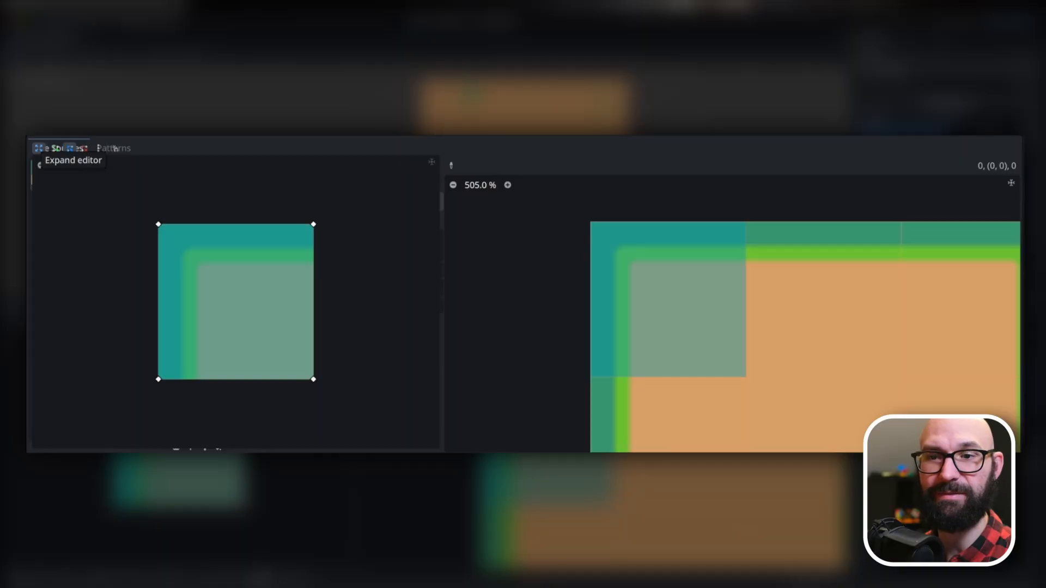
{"action": "left_click", "coordinate": [39, 148]}
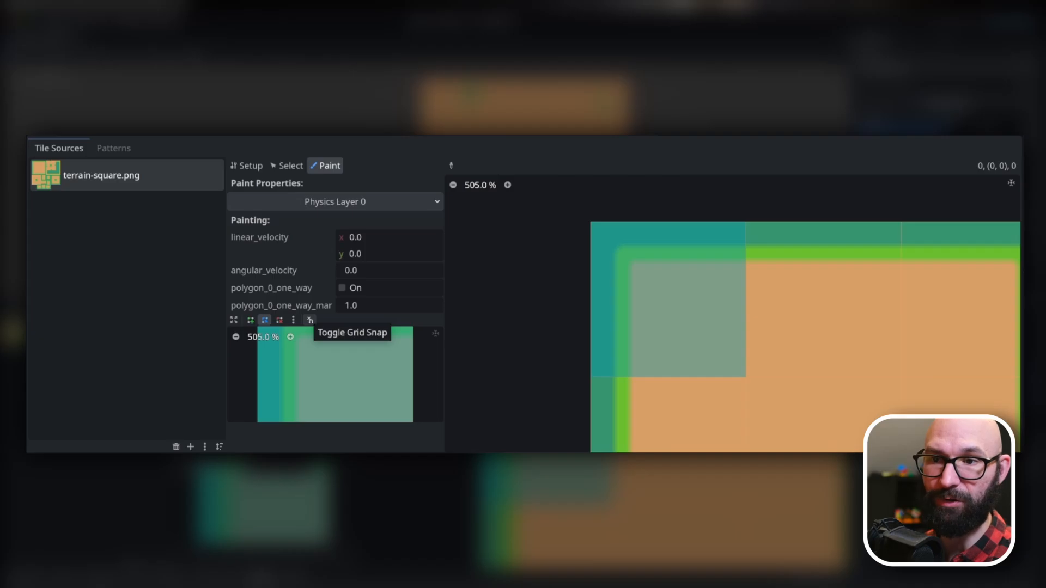
Enable Half-Pixel Snap and reshape the collision polygon by moving its lower-right vertex and adding one at the border's inner corner.
{"action": "left_click", "coordinate": [310, 320]}
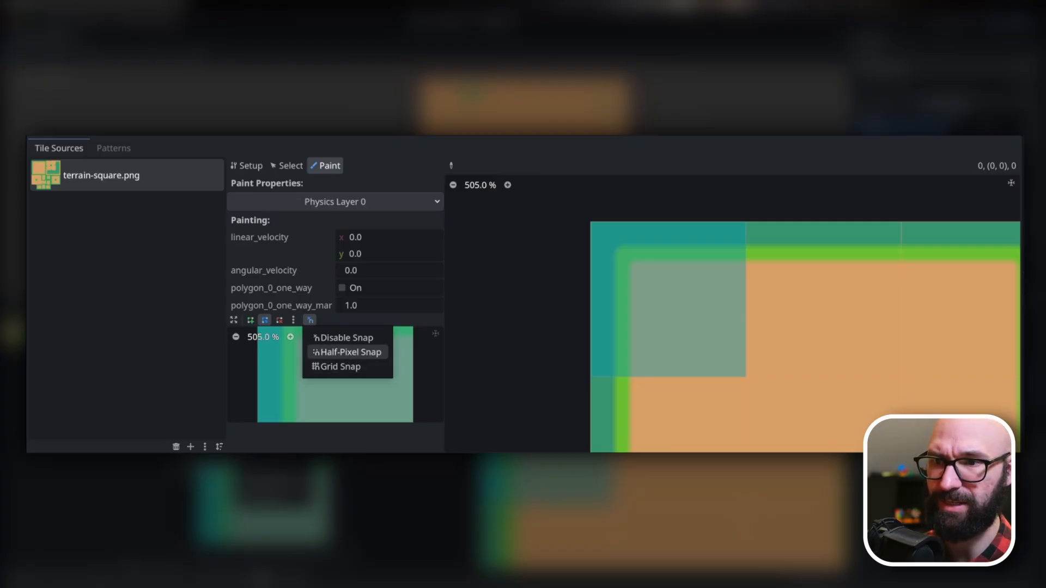
{"action": "left_click", "coordinate": [347, 352]}
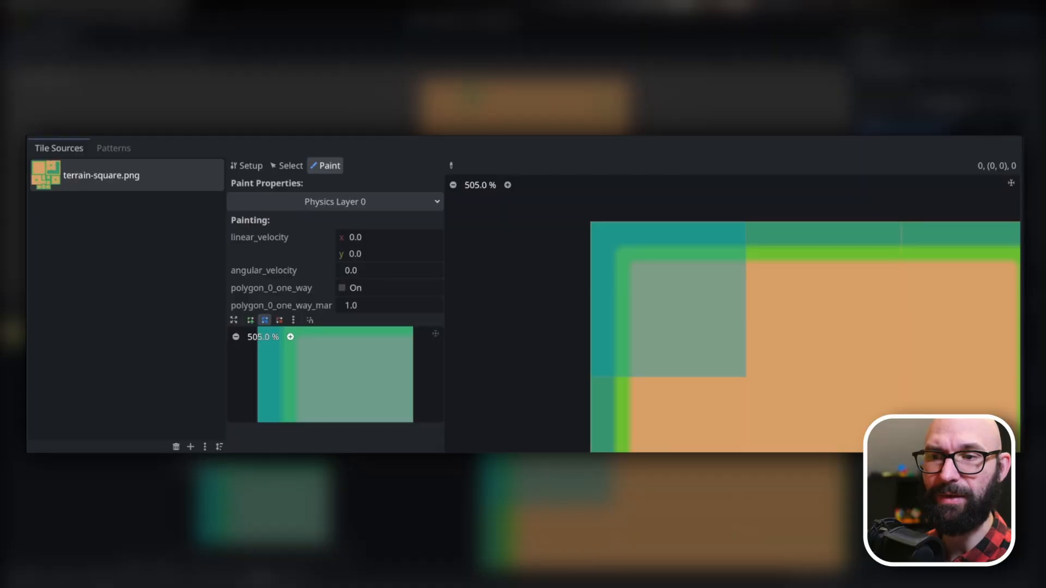
{"action": "left_click", "coordinate": [234, 319]}
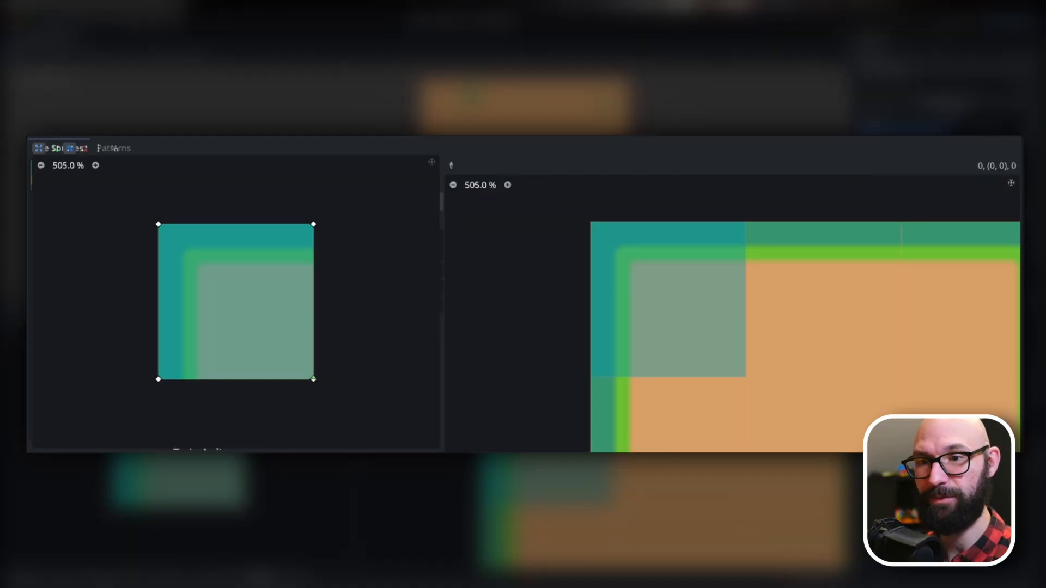
{"action": "left_click_drag", "start_coordinate": [313, 379], "coordinate": [182, 379]}
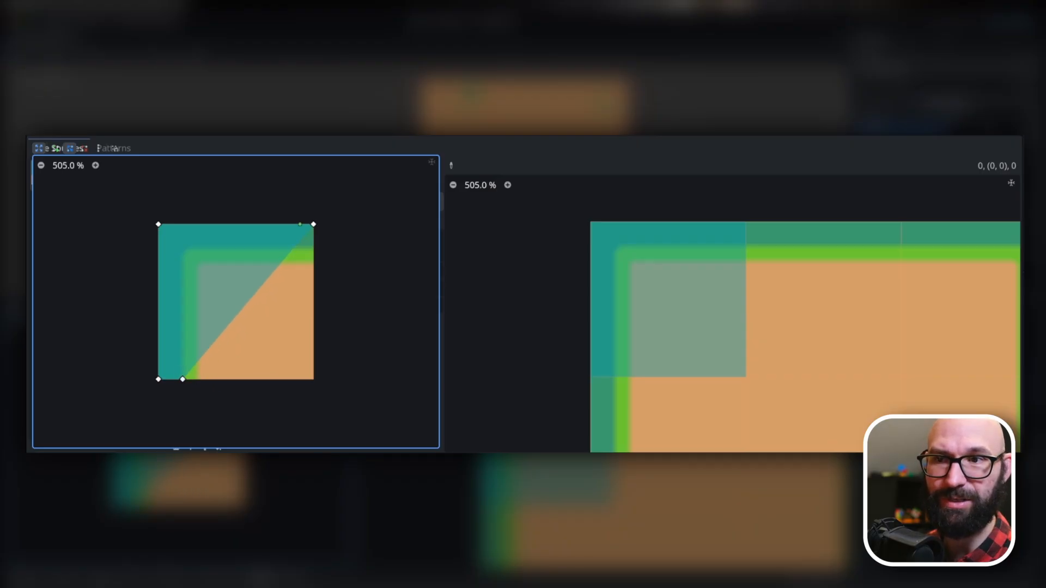
{"action": "left_click_drag", "start_coordinate": [262, 284], "coordinate": [181, 254]}
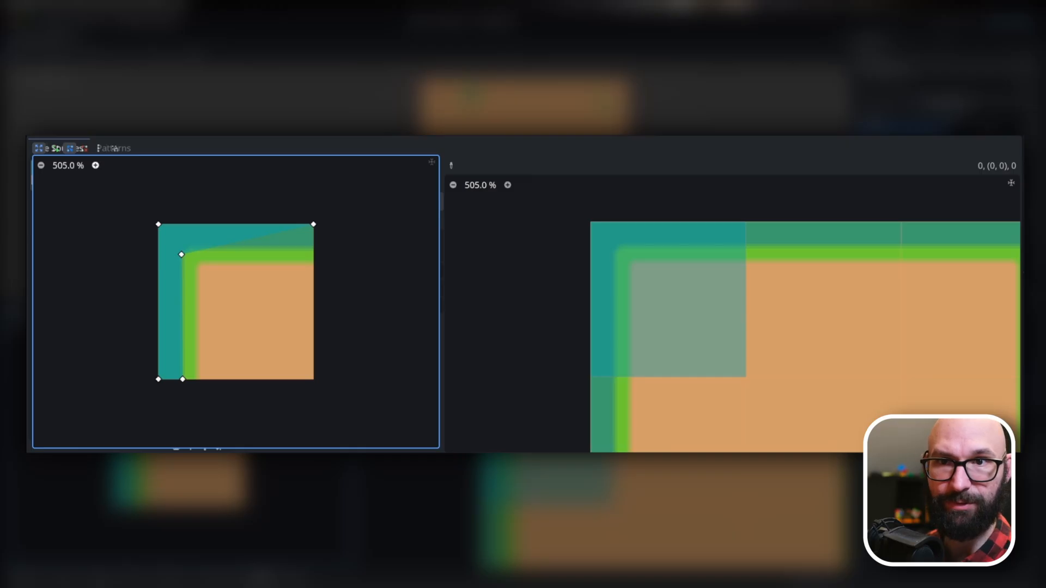
Fine-tune the inner corner vertex against the light green edge and add a second vertex beside it to bevel the corner.
{"action": "left_click", "coordinate": [96, 165]}
{"action": "left_click", "coordinate": [95, 165]}
{"action": "middle_click_drag", "start_coordinate": [147, 229], "coordinate": [212, 249]}
{"action": "middle_click_drag", "start_coordinate": [129, 173], "coordinate": [247, 223]}
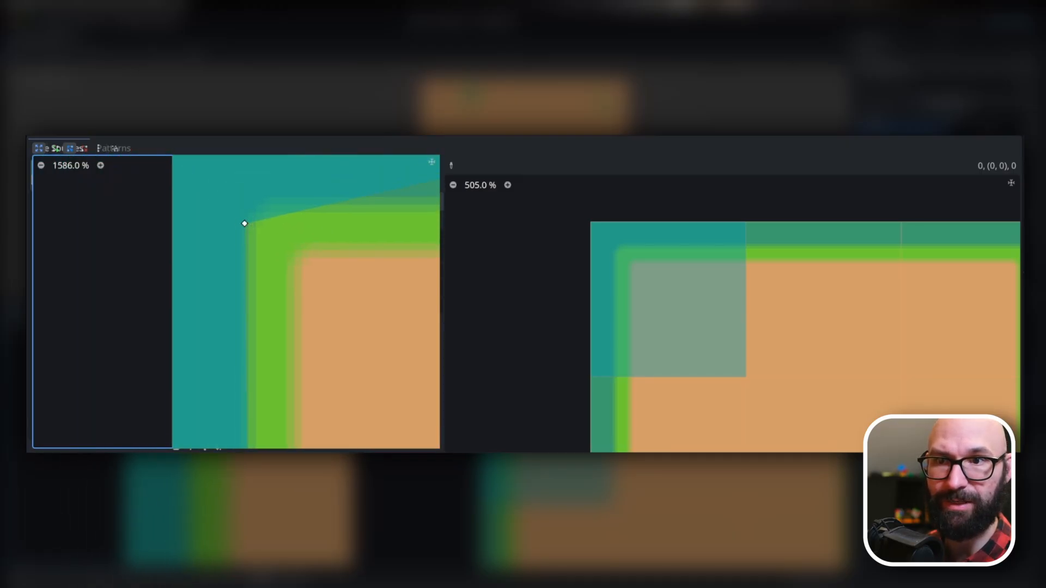
{"action": "left_click_drag", "start_coordinate": [249, 227], "coordinate": [248, 223]}
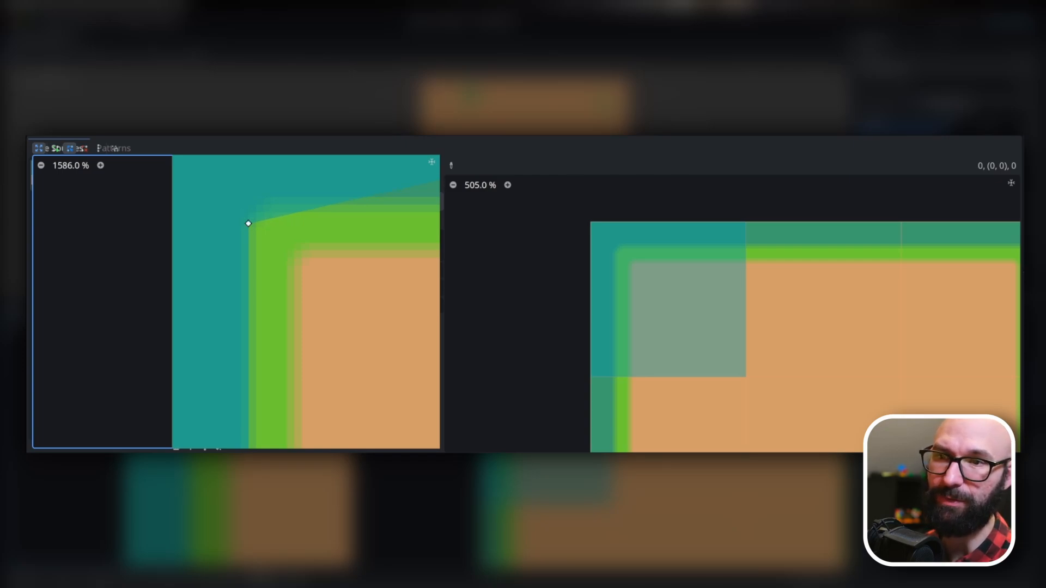
{"action": "left_click_drag", "start_coordinate": [272, 218], "coordinate": [270, 204]}
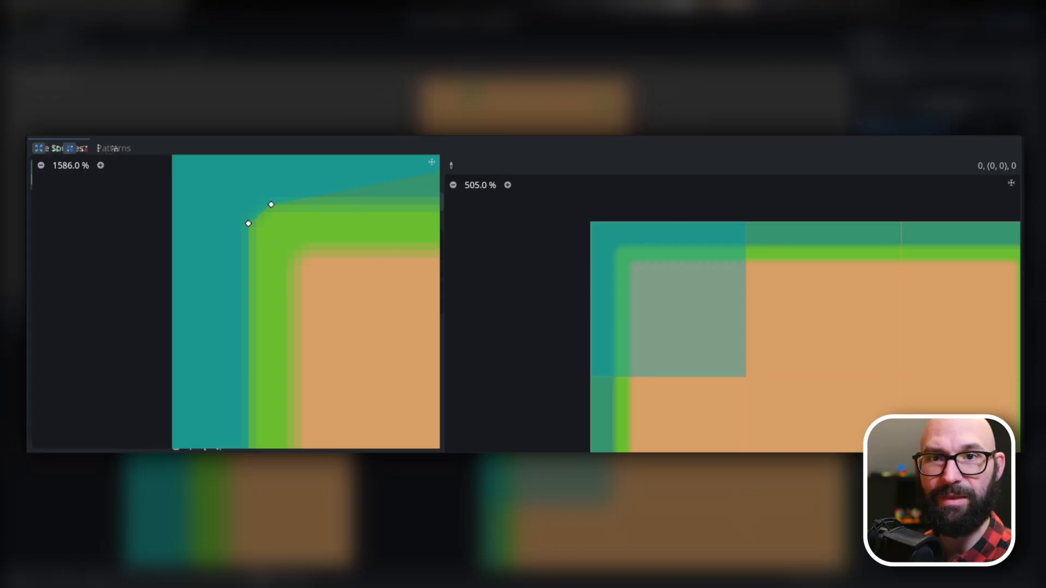
Add a vertex on the tile's right edge and align it with the light green border to complete the L-shaped collision polygon.
{"action": "left_click", "coordinate": [40, 166]}
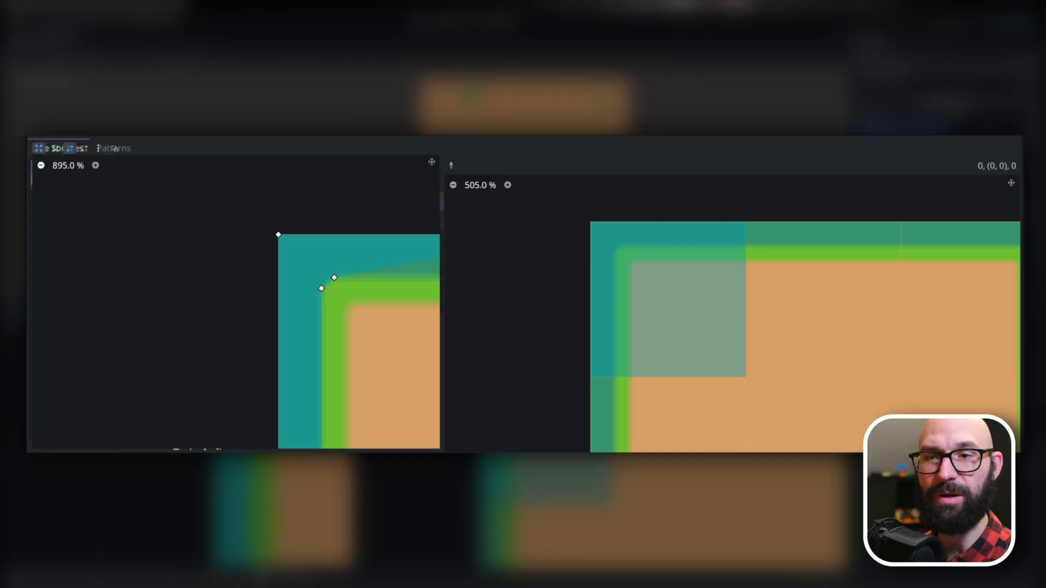
{"action": "left_click", "coordinate": [41, 165]}
{"action": "middle_click_drag", "start_coordinate": [376, 337], "coordinate": [232, 255]}
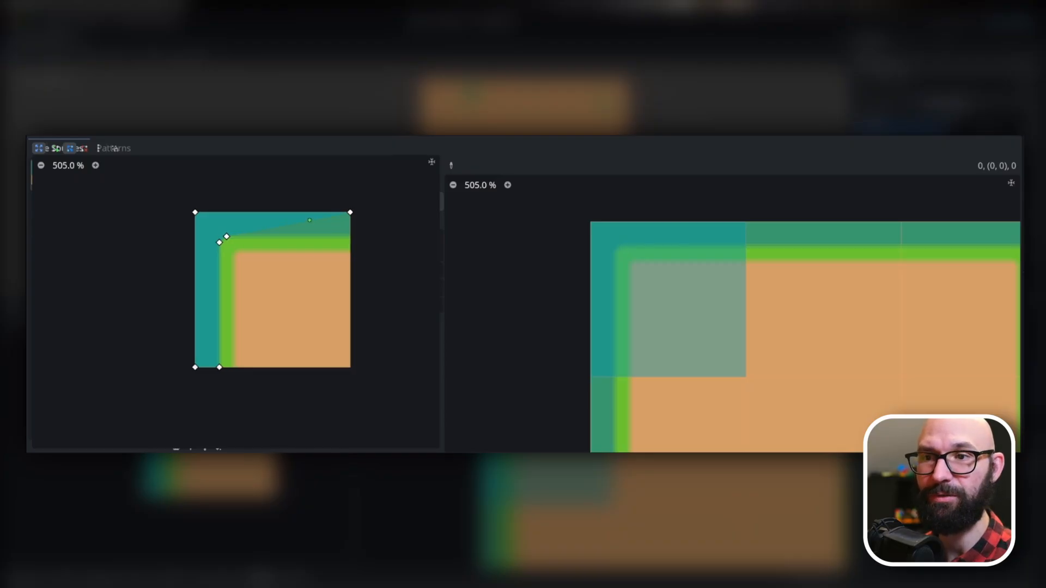
{"action": "left_click_drag", "start_coordinate": [310, 220], "coordinate": [350, 233]}
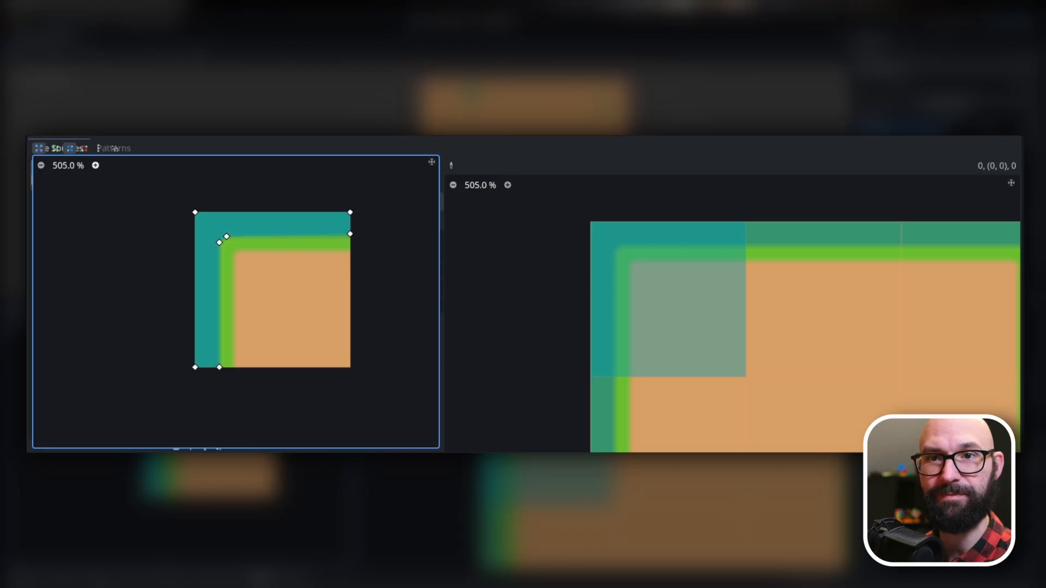
{"action": "left_click", "coordinate": [95, 166]}
{"action": "left_click", "coordinate": [96, 166]}
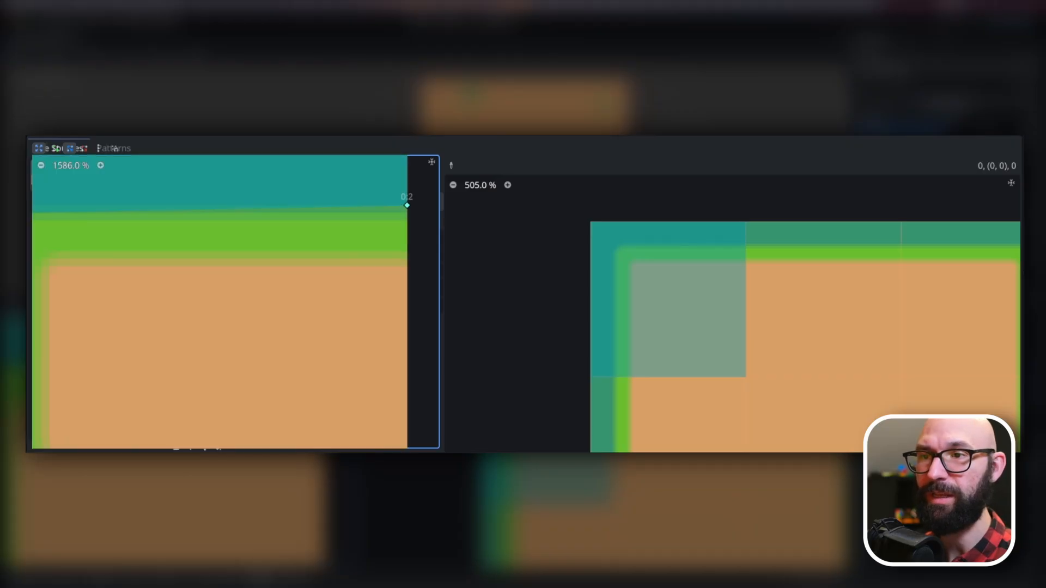
{"action": "left_click_drag", "start_coordinate": [407, 206], "coordinate": [406, 213]}
{"action": "middle_click_drag", "start_coordinate": [164, 302], "coordinate": [308, 303]}
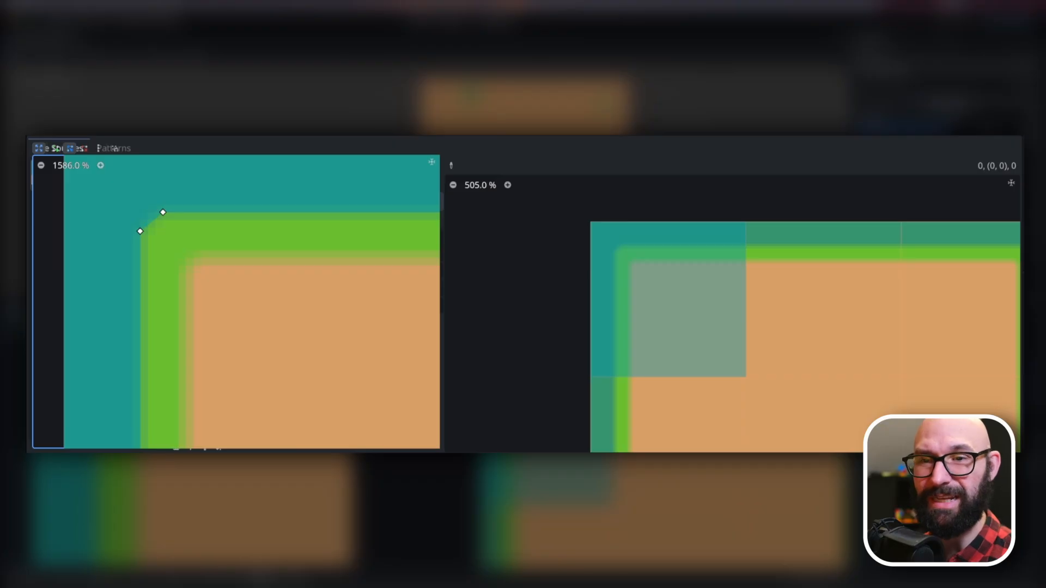
Restore the polygon editor to its normal size with the whole L-shaped corner polygon in view beside the tile atlas.
{"action": "left_click", "coordinate": [41, 165]}
{"action": "middle_click_drag", "start_coordinate": [240, 338], "coordinate": [90, 272]}
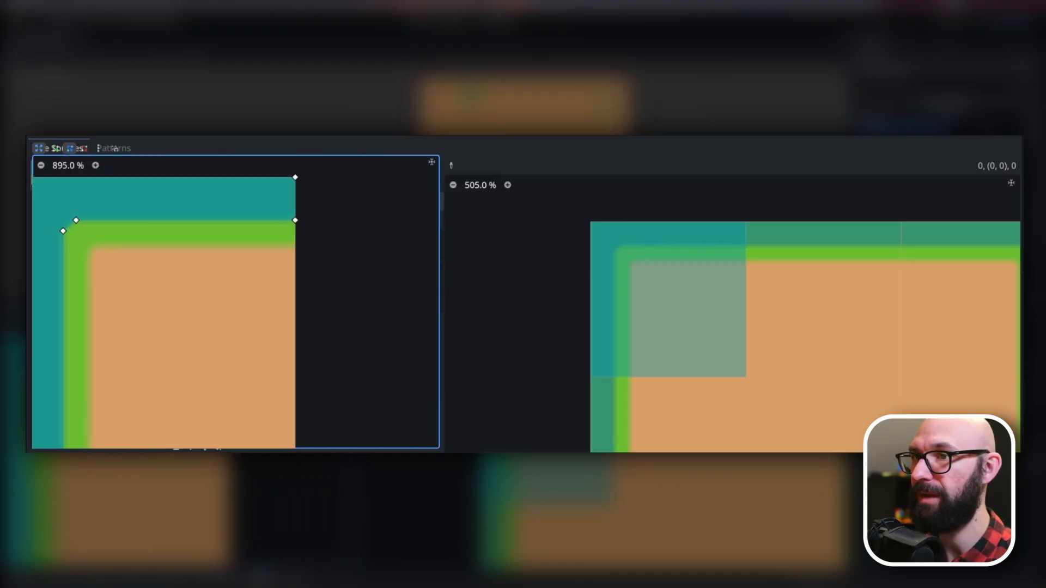
{"action": "left_click", "coordinate": [39, 148]}
{"action": "scroll", "coordinate": [695, 322], "scroll_direction": "down", "scroll_amount": 12}
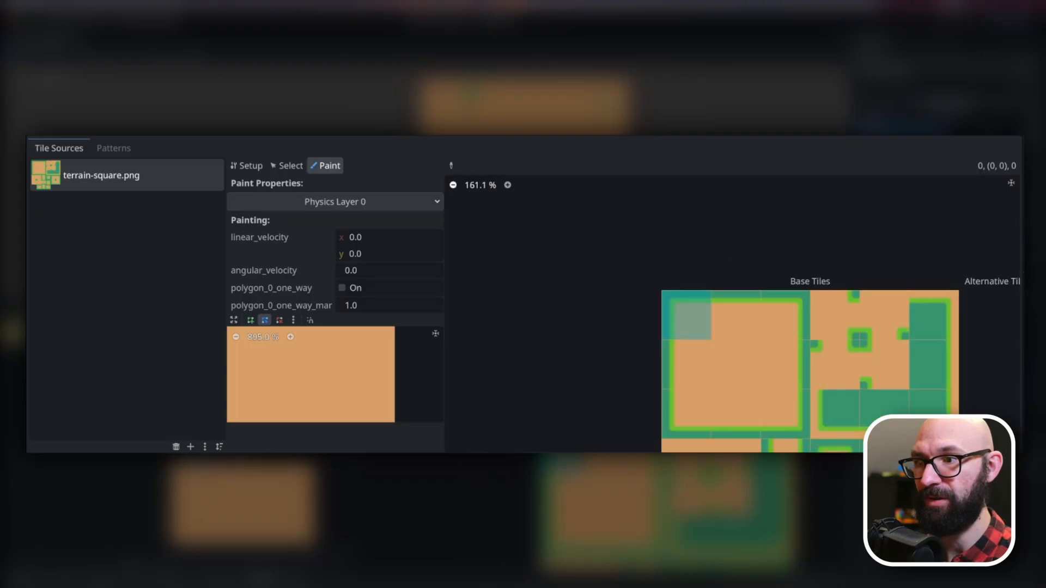
{"action": "scroll", "coordinate": [256, 390], "scroll_direction": "down", "scroll_amount": 12}
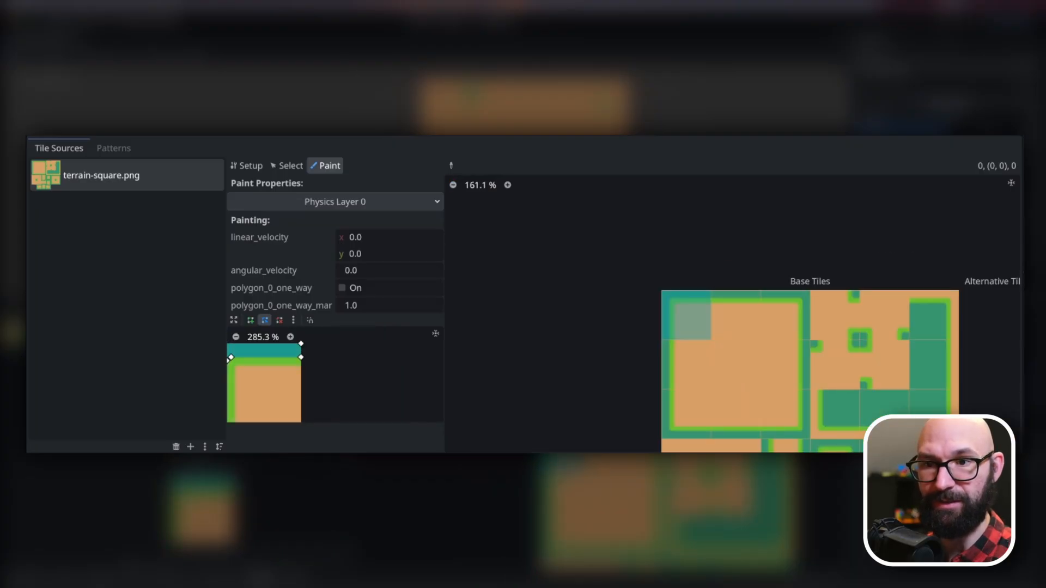
{"action": "middle_click_drag", "start_coordinate": [256, 390], "coordinate": [352, 376]}
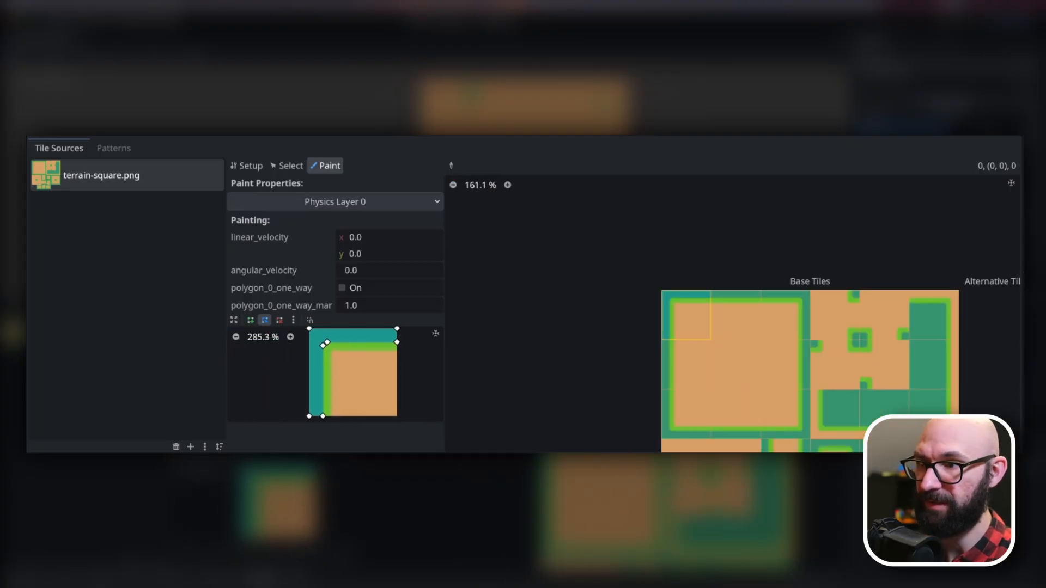
Rotate the L-shaped collision polygon right and apply it to the upper-right corner tile of the large bordered square in the atlas.
{"action": "scroll", "coordinate": [670, 326], "scroll_direction": "up", "scroll_amount": 13}
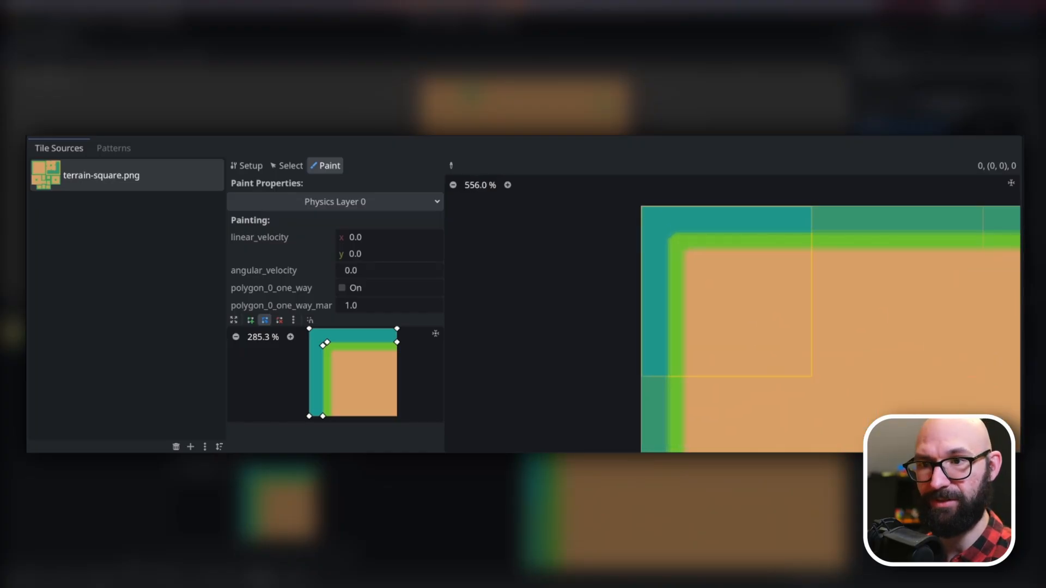
{"action": "scroll", "coordinate": [762, 321], "scroll_direction": "down", "scroll_amount": 6}
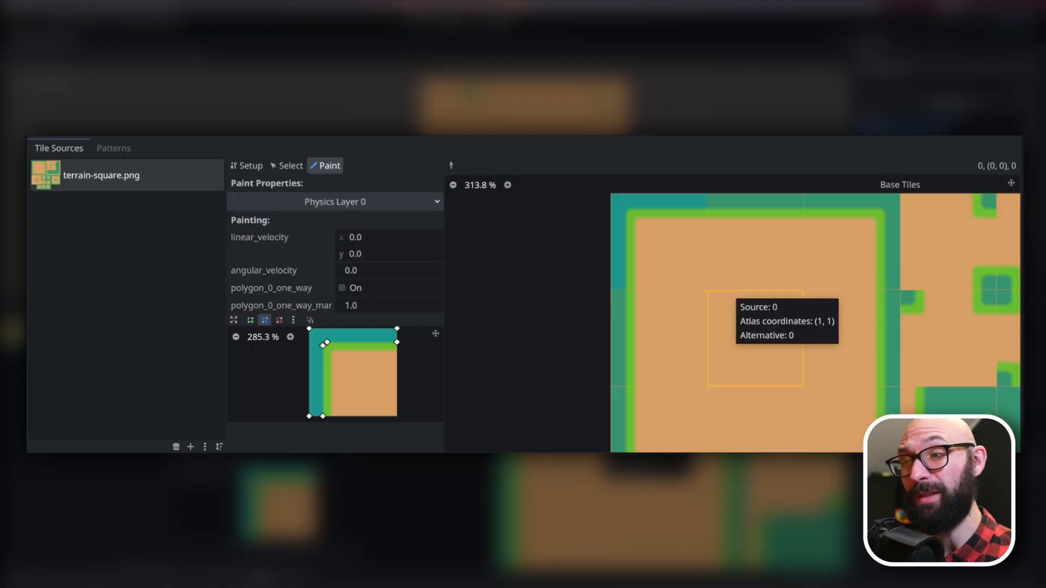
{"action": "scroll", "coordinate": [807, 321], "scroll_direction": "down", "scroll_amount": 2}
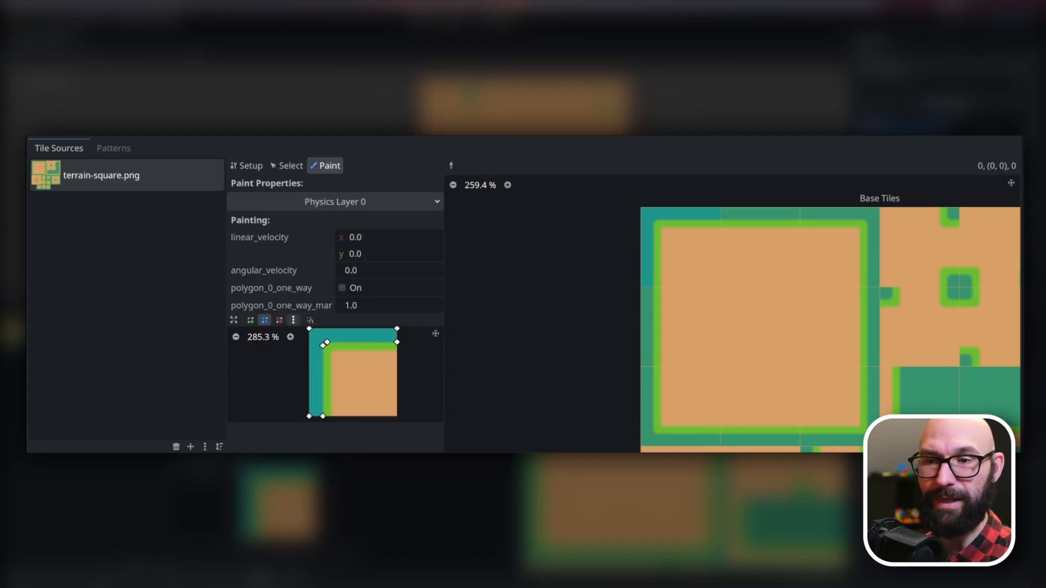
{"action": "left_click", "coordinate": [293, 320]}
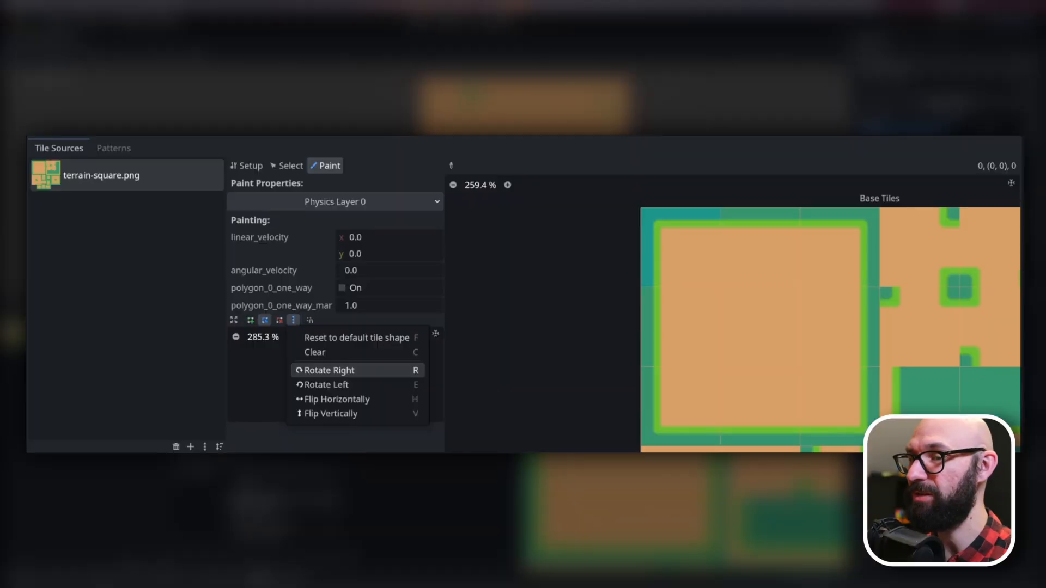
{"action": "left_click", "coordinate": [355, 370]}
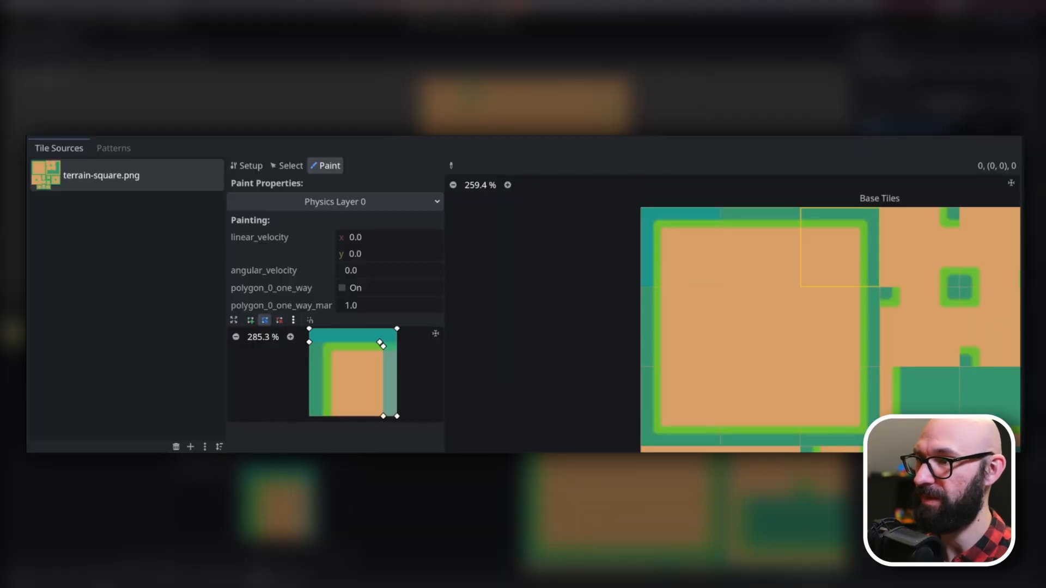
{"action": "left_click", "coordinate": [839, 248]}
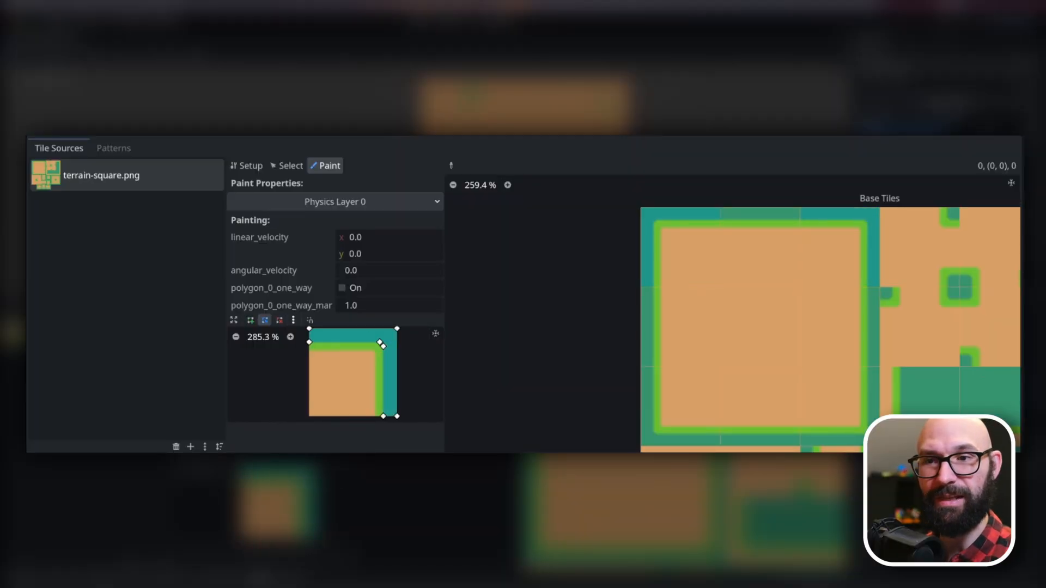
Apply the collision polygon to the lower-right and lower-left corner tiles of the large square, rotating it right once before each.
{"action": "left_click", "coordinate": [293, 319]}
{"action": "left_click", "coordinate": [357, 368]}
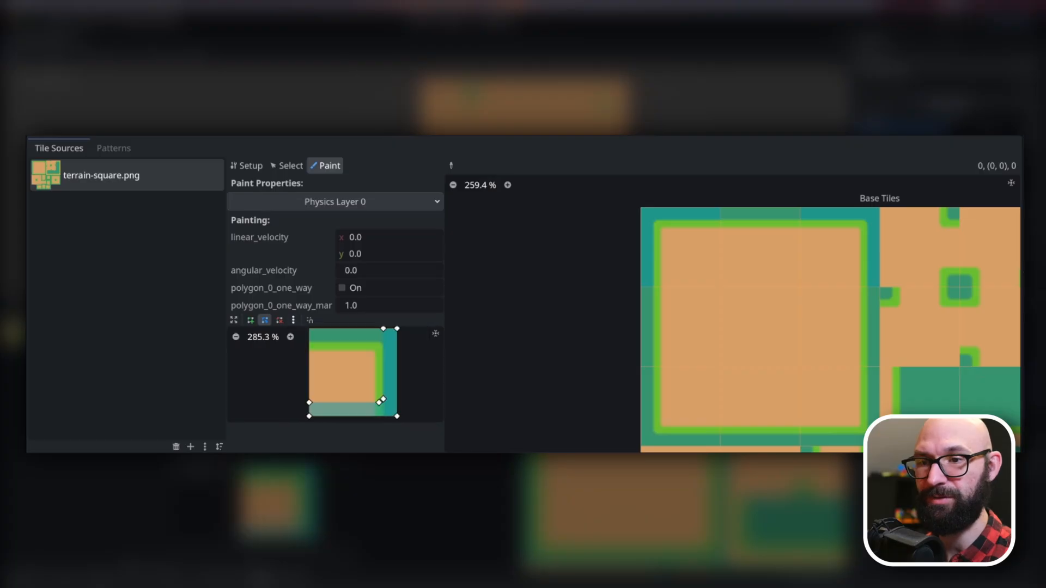
{"action": "left_click", "coordinate": [833, 405]}
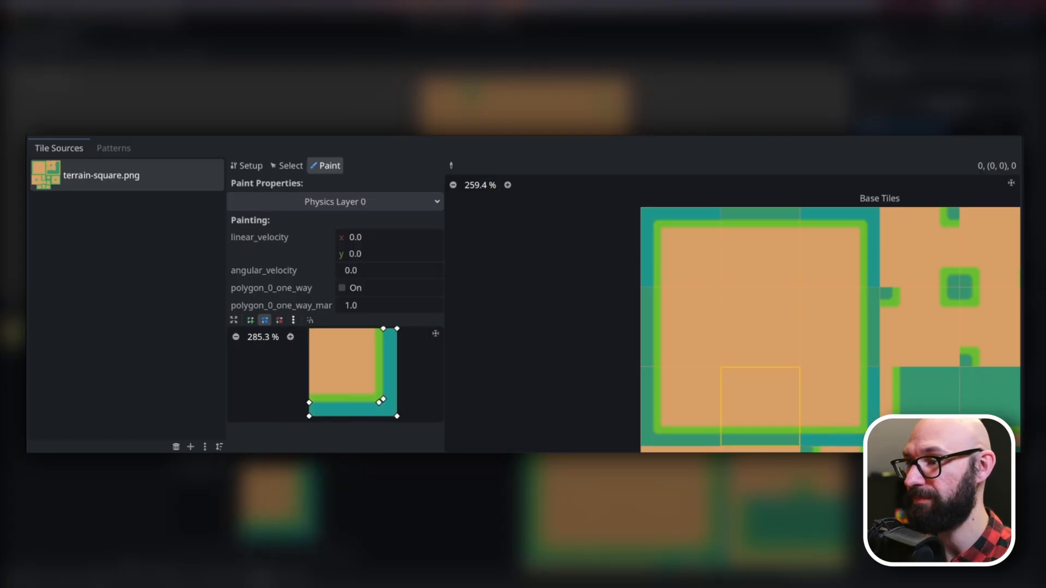
{"action": "key", "text": "r"}
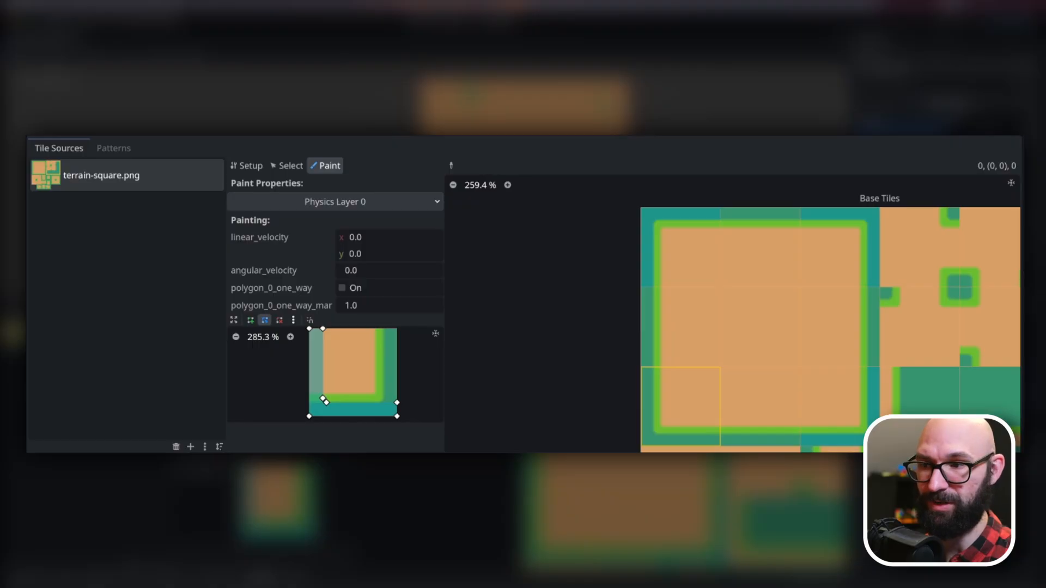
{"action": "left_click", "coordinate": [681, 406]}
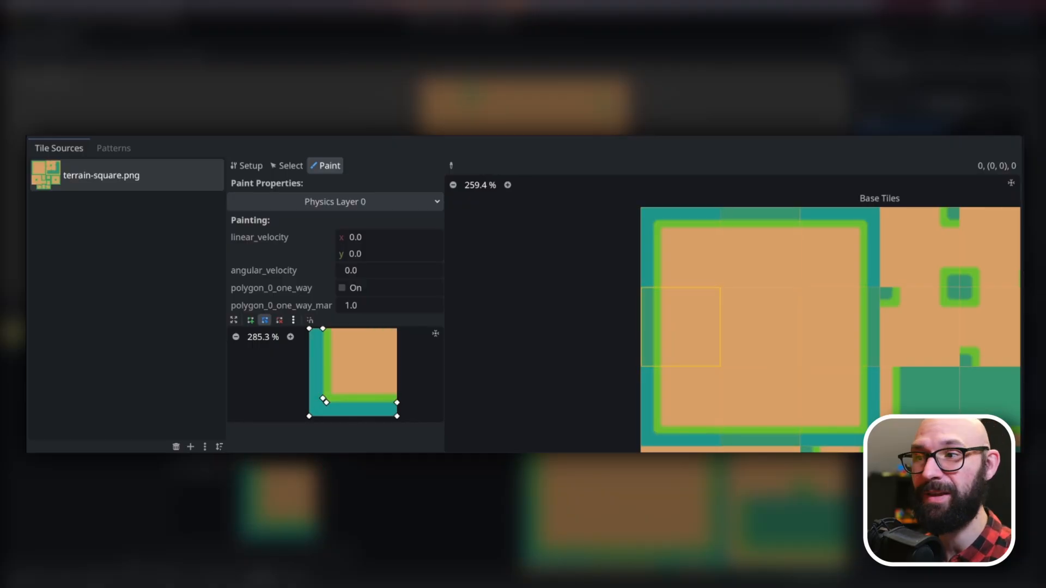
Collapse the TileSet's Physics Layers section and add one element under Navigation Layers.
{"action": "scroll", "coordinate": [680, 327], "scroll_direction": "down", "scroll_amount": 4}
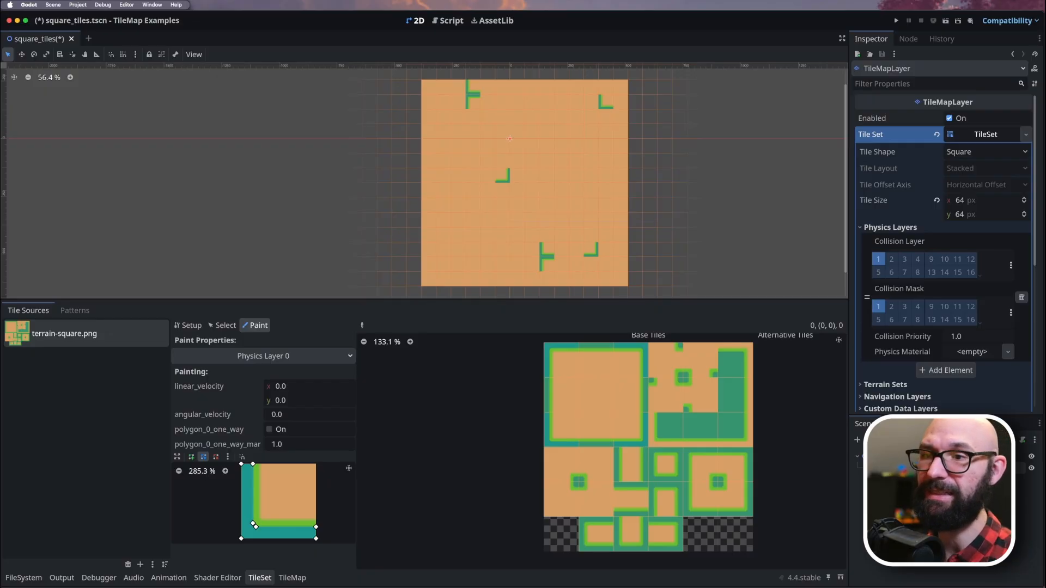
{"action": "scroll", "coordinate": [598, 377], "scroll_direction": "up", "scroll_amount": 3}
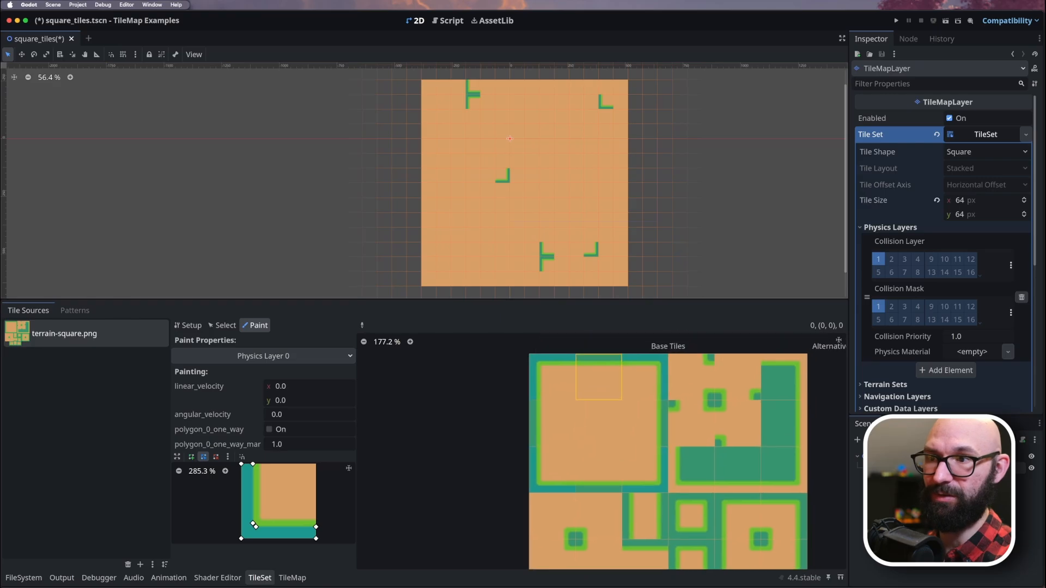
{"action": "middle_click_drag", "start_coordinate": [599, 377], "coordinate": [589, 388]}
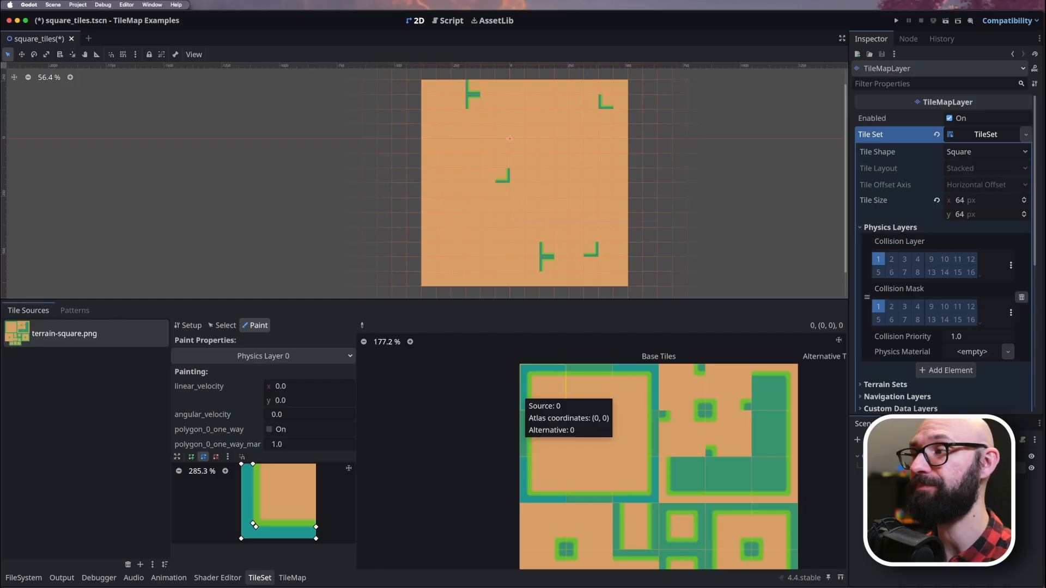
{"action": "left_click", "coordinate": [890, 227]}
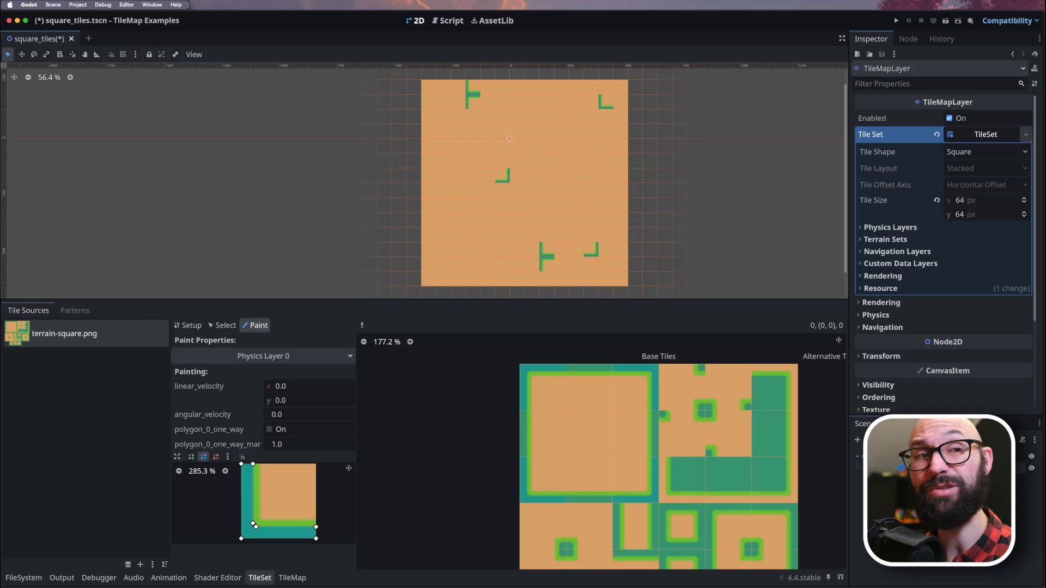
{"action": "left_click", "coordinate": [897, 252]}
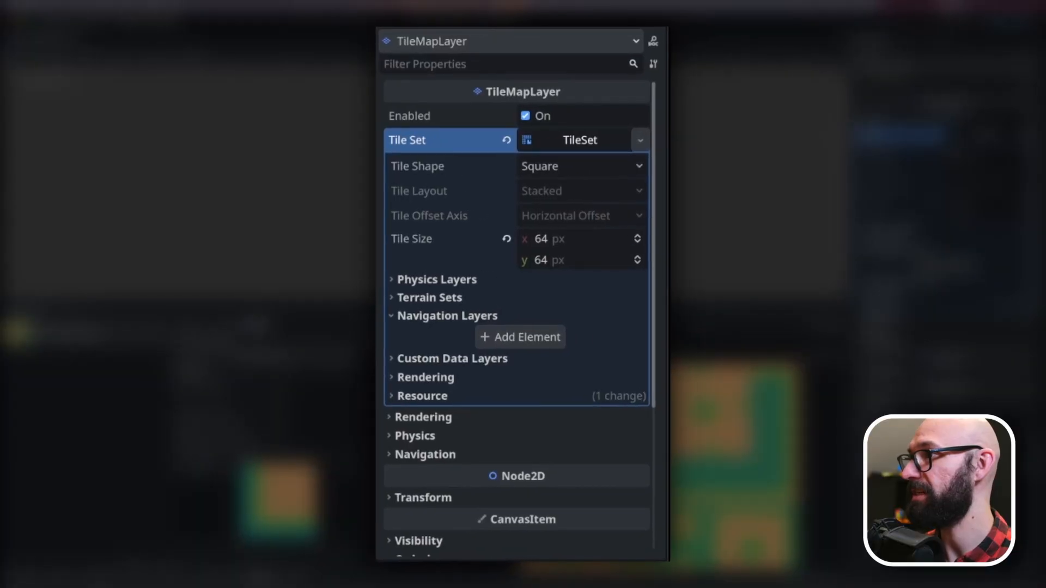
{"action": "left_click", "coordinate": [520, 337]}
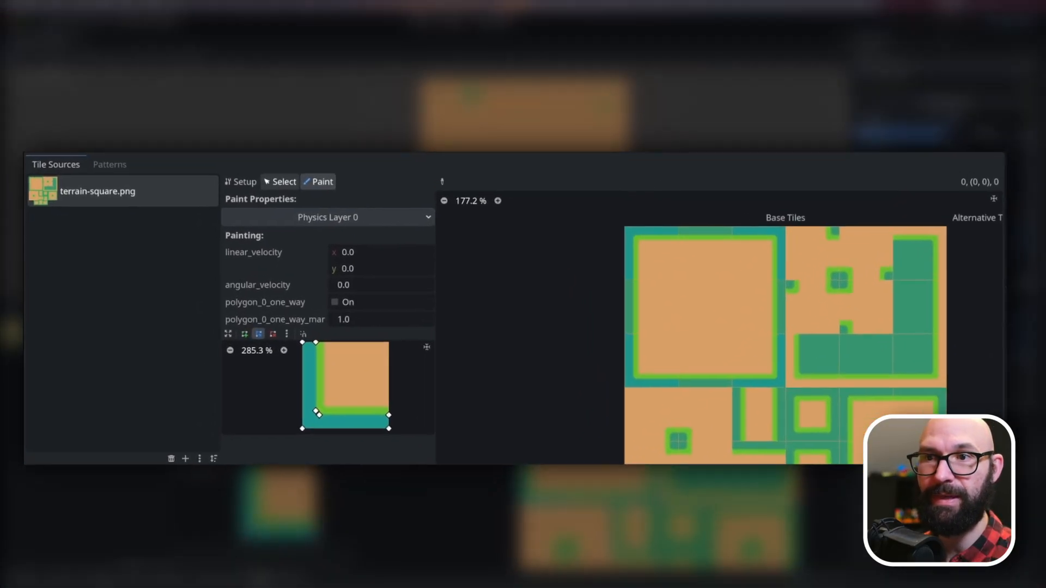
Inspect the Physics and Navigation Layer 0 polygon properties of the atlas's upper-left corner tile in Select mode.
{"action": "left_click", "coordinate": [280, 182]}
{"action": "scroll", "coordinate": [327, 338], "scroll_direction": "down", "scroll_amount": 1}
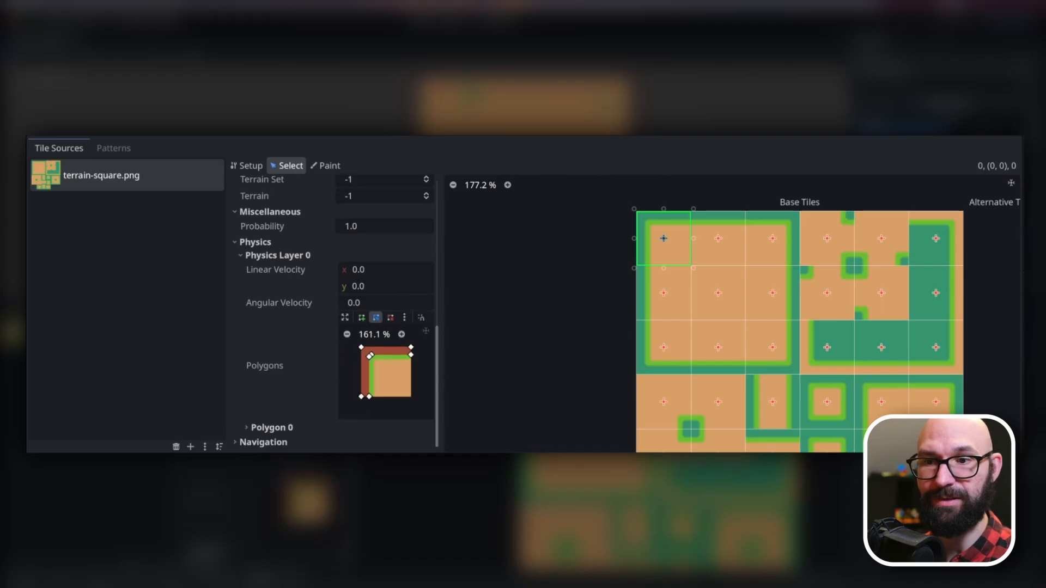
{"action": "scroll", "coordinate": [332, 310], "scroll_direction": "down", "scroll_amount": 1}
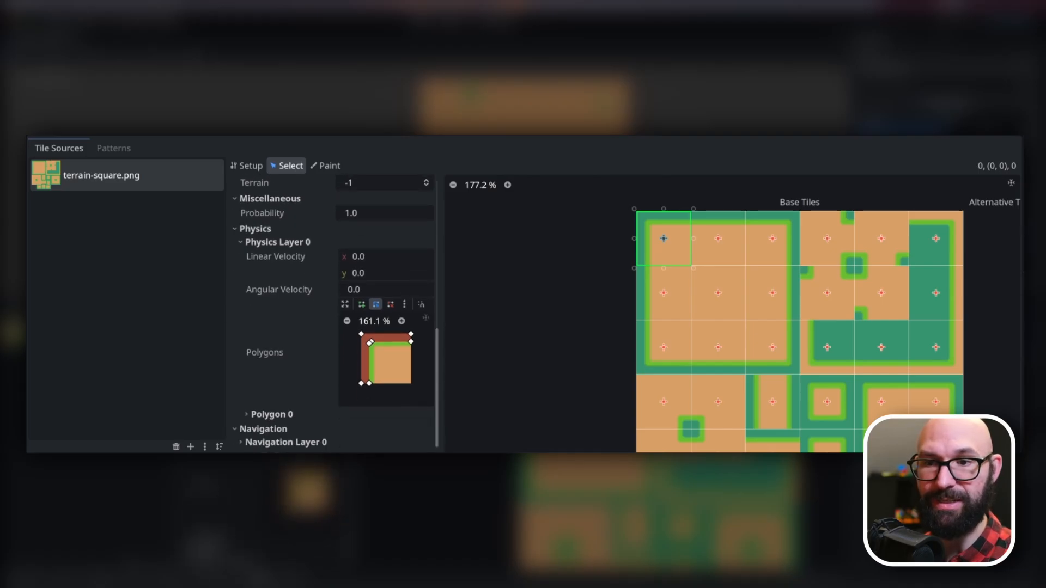
{"action": "left_click", "coordinate": [285, 442]}
{"action": "scroll", "coordinate": [286, 425], "scroll_direction": "down", "scroll_amount": 3}
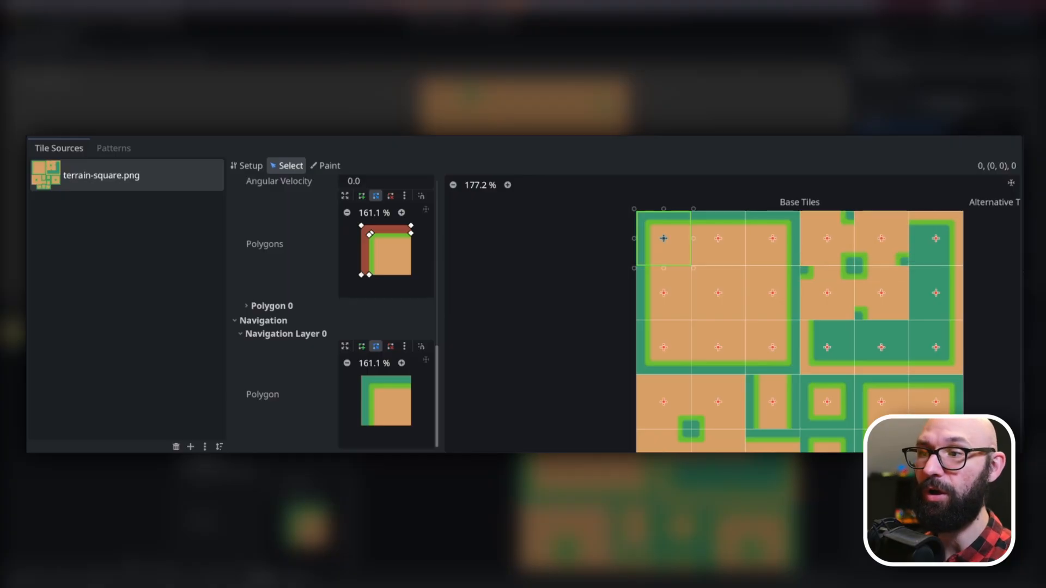
{"action": "scroll", "coordinate": [760, 225], "scroll_direction": "down", "scroll_amount": 4}
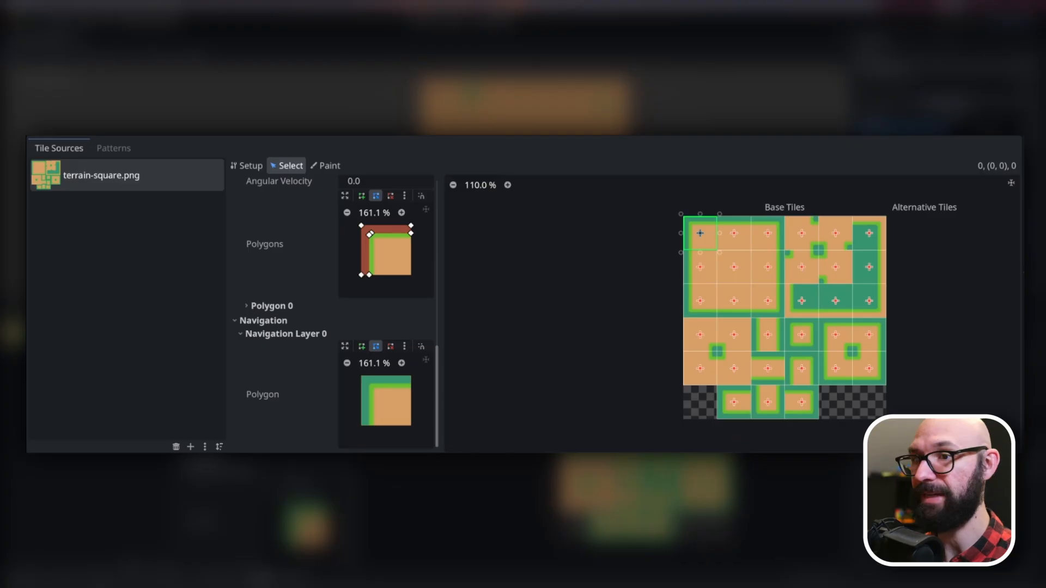
Paint the default full-square Navigation Layer 0 polygon onto all base tiles in the atlas.
{"action": "left_click", "coordinate": [326, 165]}
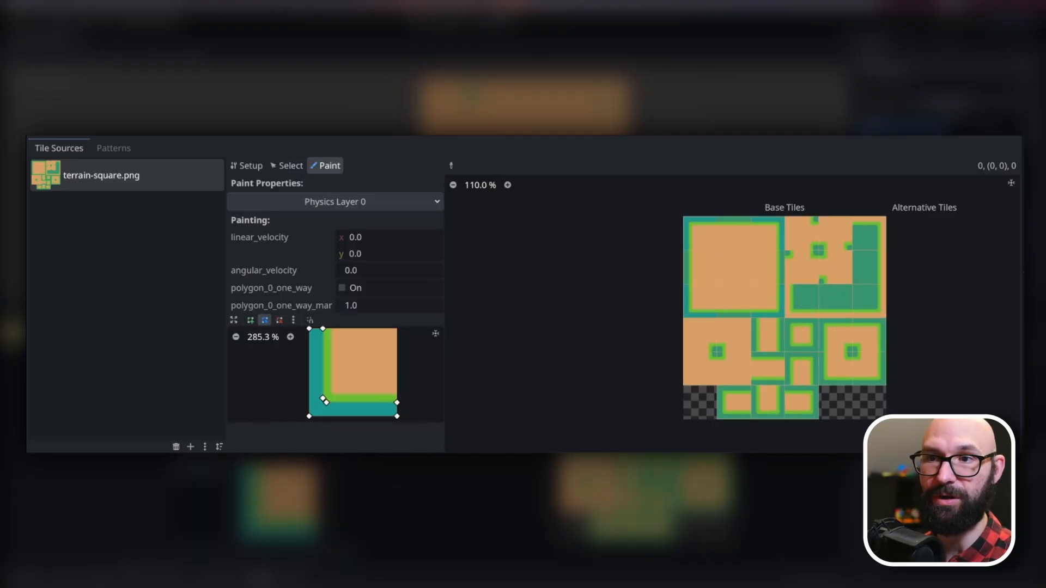
{"action": "left_click", "coordinate": [335, 202]}
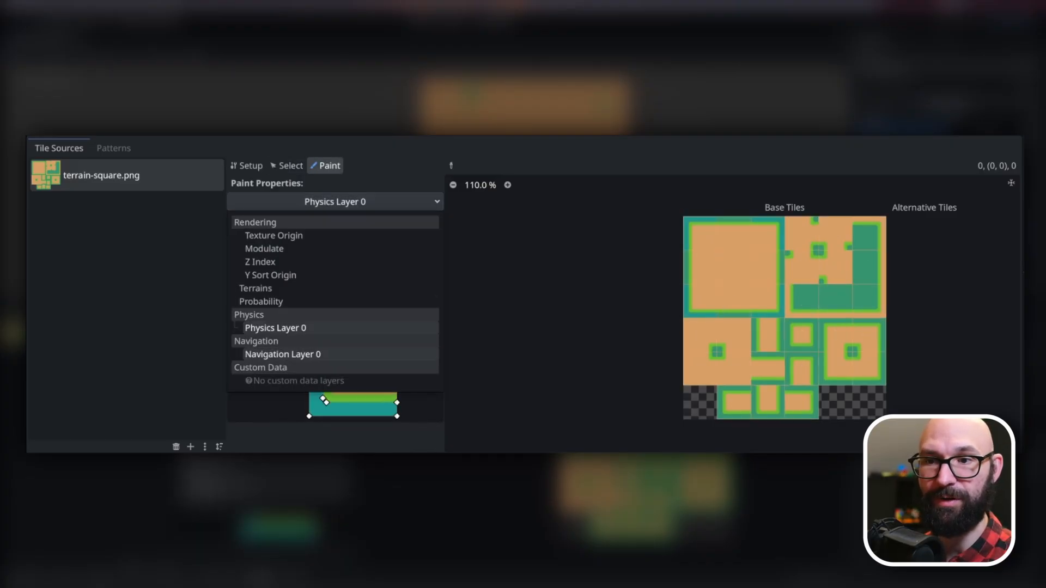
{"action": "left_click", "coordinate": [282, 355]}
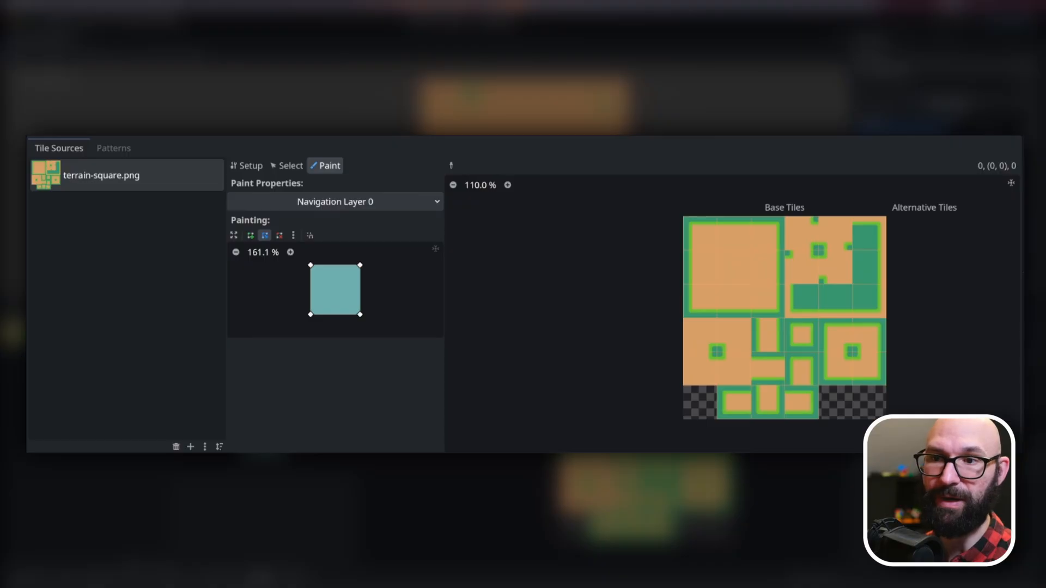
{"action": "mouse_move", "coordinate": [700, 234]}
{"action": "left_mouse_down"}
{"action": "mouse_move", "coordinate": [734, 234]}
{"action": "mouse_move", "coordinate": [733, 301]}
{"action": "mouse_move", "coordinate": [767, 233]}
{"action": "mouse_move", "coordinate": [766, 301]}
{"action": "left_mouse_up"}
{"action": "mouse_move", "coordinate": [801, 234]}
{"action": "left_mouse_down"}
{"action": "mouse_move", "coordinate": [868, 300]}
{"action": "mouse_move", "coordinate": [835, 268]}
{"action": "mouse_move", "coordinate": [802, 301]}
{"action": "mouse_move", "coordinate": [837, 346]}
{"action": "mouse_move", "coordinate": [834, 335]}
{"action": "mouse_move", "coordinate": [801, 402]}
{"action": "mouse_move", "coordinate": [733, 368]}
{"action": "mouse_move", "coordinate": [700, 369]}
{"action": "left_mouse_up"}
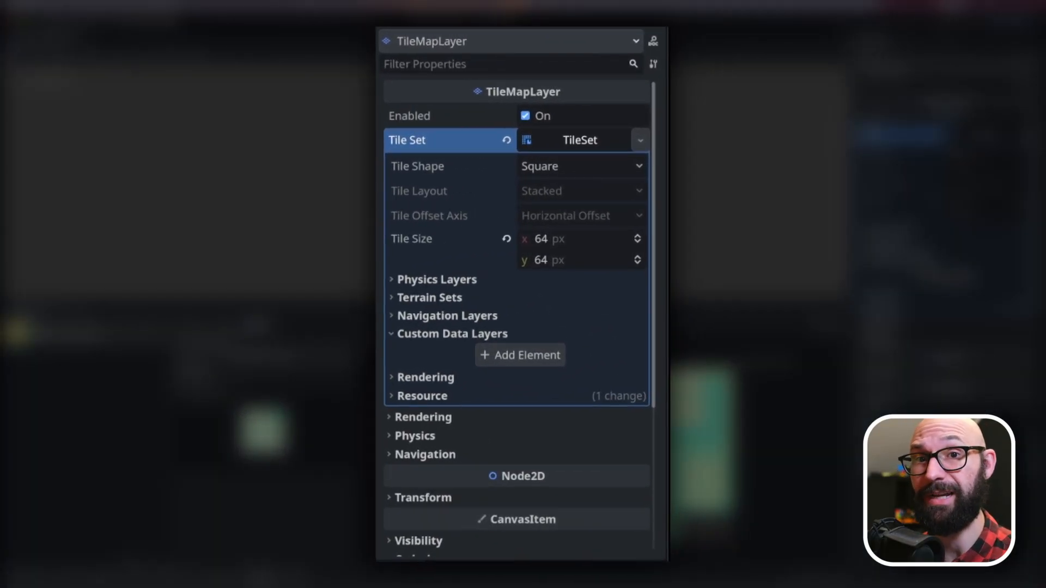
Add a custom data layer to the TileSet and review its available data types, keeping the type as Any.
{"action": "left_click", "coordinate": [520, 356]}
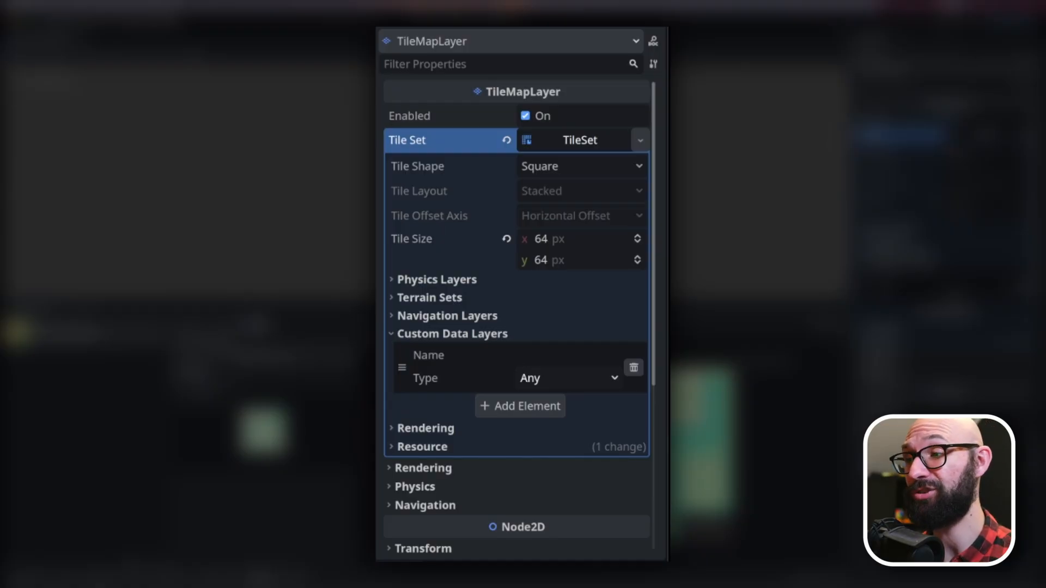
{"action": "left_click", "coordinate": [568, 378]}
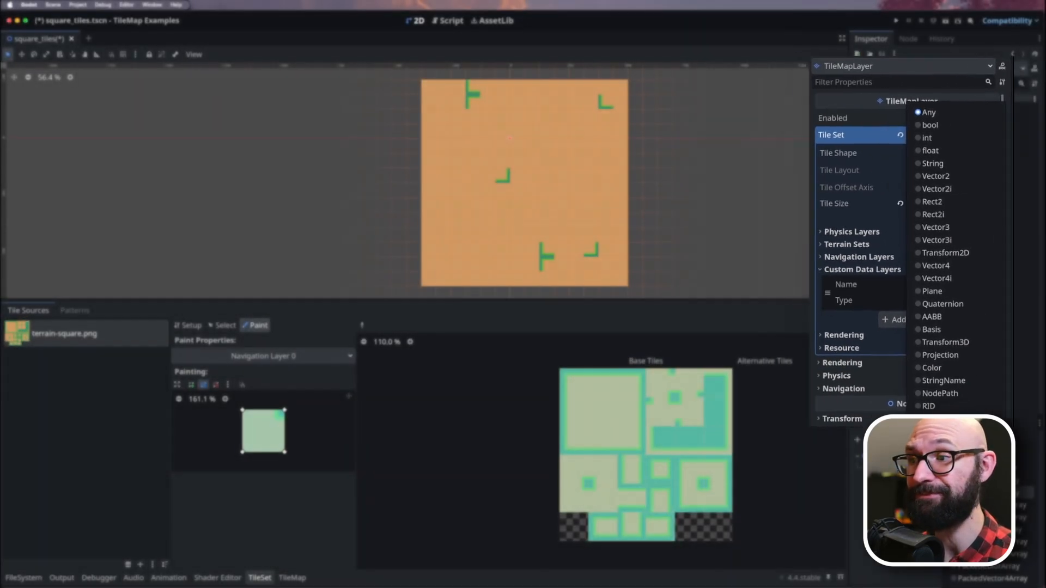
{"action": "key", "text": "Escape"}
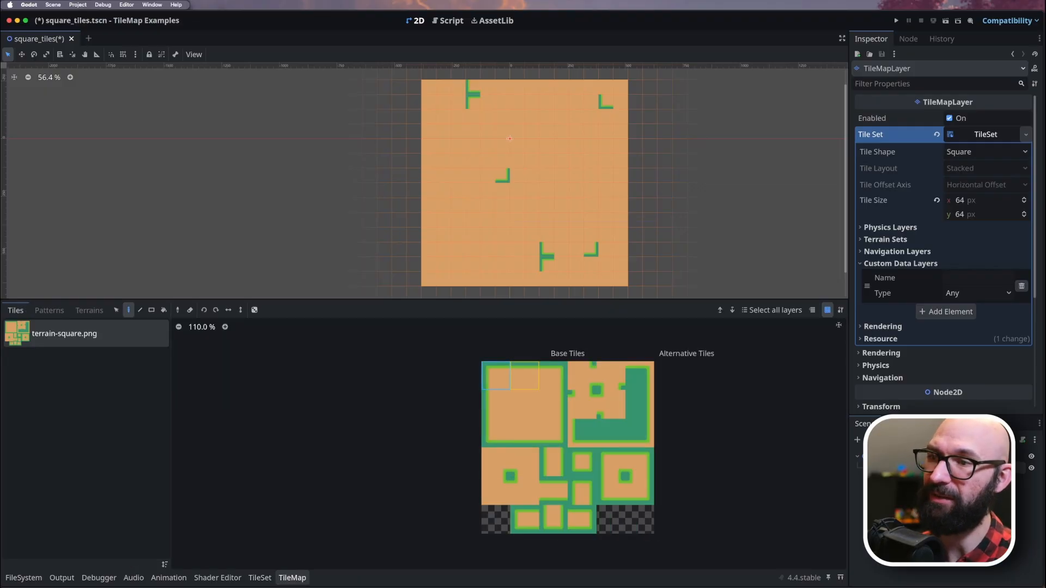
Place the atlas's upper-left corner tile on eight map cells around the existing corner piece, in three columns with one-cell gaps between tiles.
{"action": "left_click", "coordinate": [292, 577]}
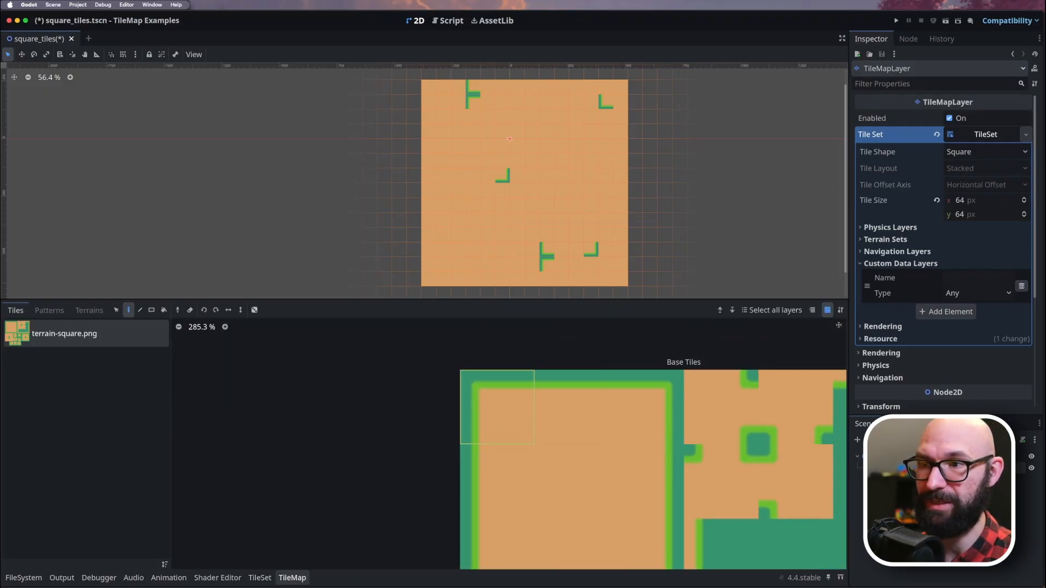
{"action": "left_click", "coordinate": [497, 407]}
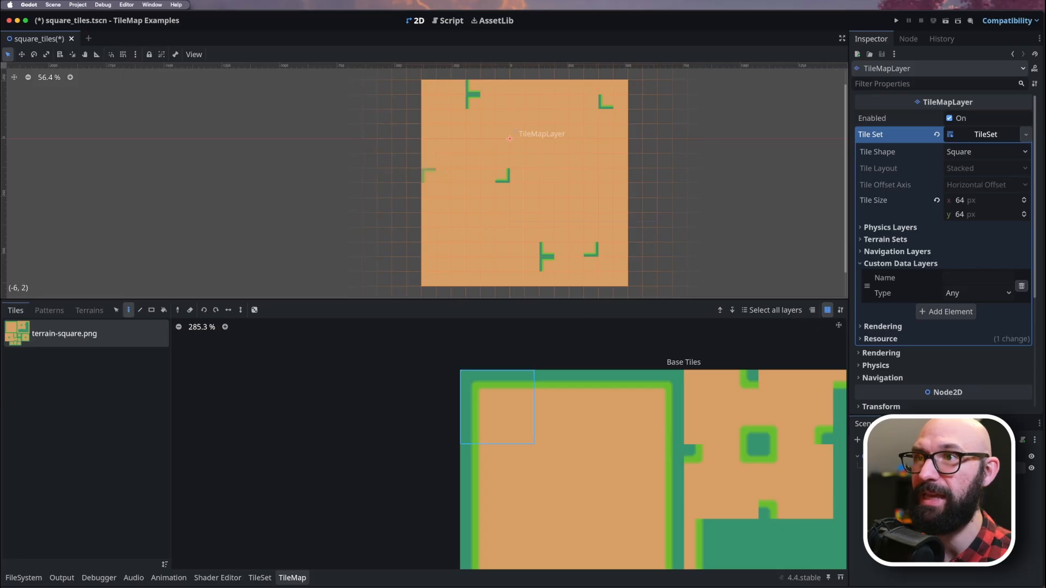
{"action": "left_click", "coordinate": [443, 176]}
{"action": "left_click", "coordinate": [443, 205]}
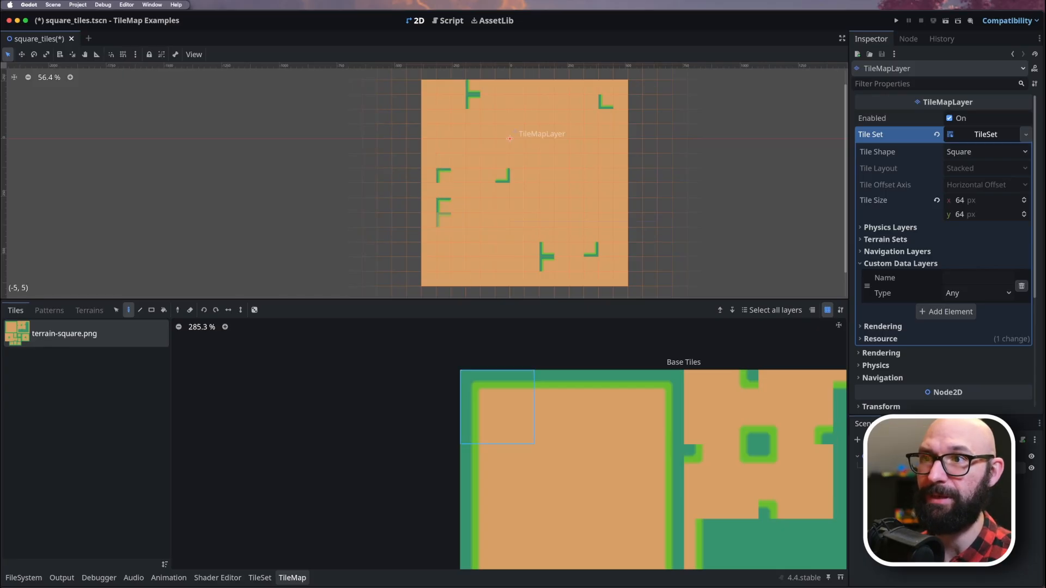
{"action": "left_click", "coordinate": [443, 235]}
{"action": "left_click", "coordinate": [473, 175]}
{"action": "left_click", "coordinate": [473, 205]}
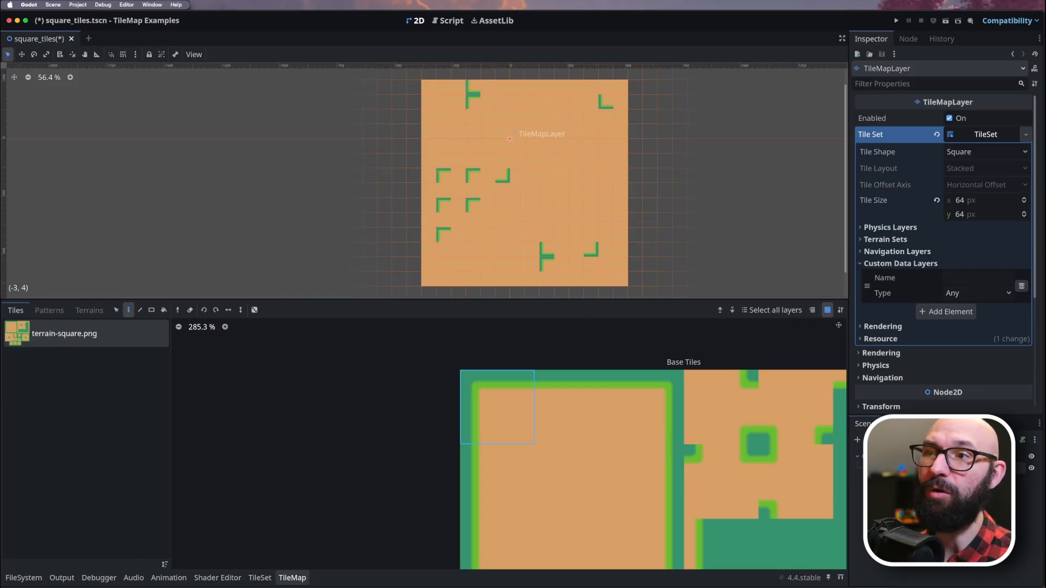
{"action": "left_click", "coordinate": [473, 234]}
{"action": "left_click", "coordinate": [502, 235]}
{"action": "left_click", "coordinate": [502, 205]}
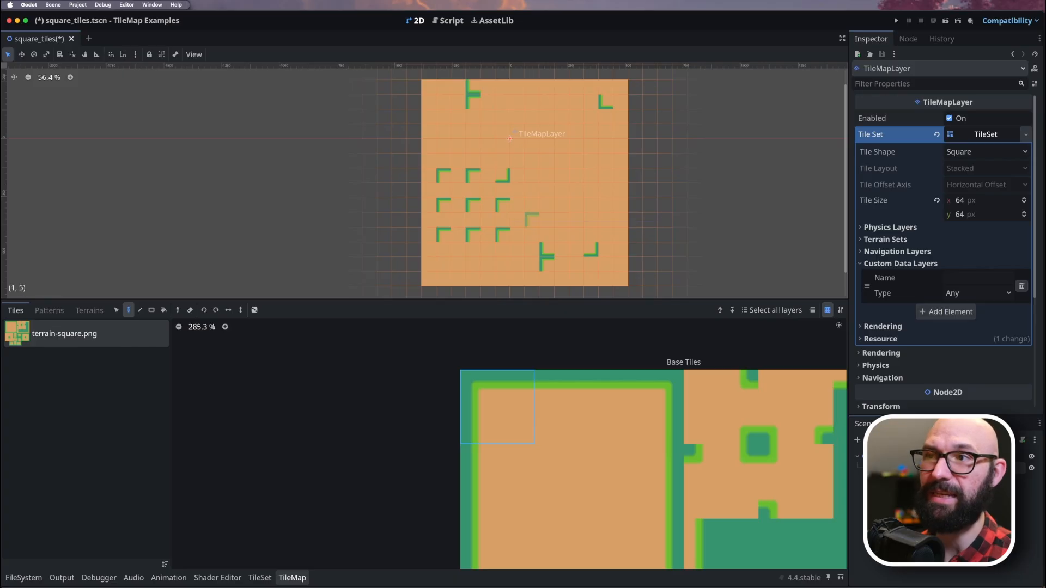
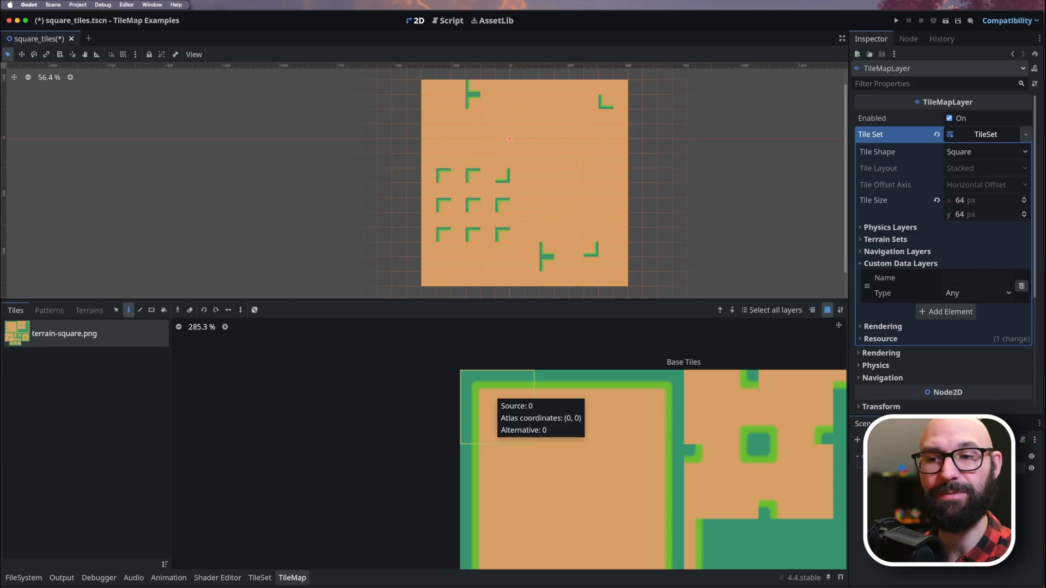
Stamp the atlas's upper-left 3×3 block of tiles four times on the map's lower-right area, forming two rows of two adjoining squares.
{"action": "left_click", "coordinate": [493, 395]}
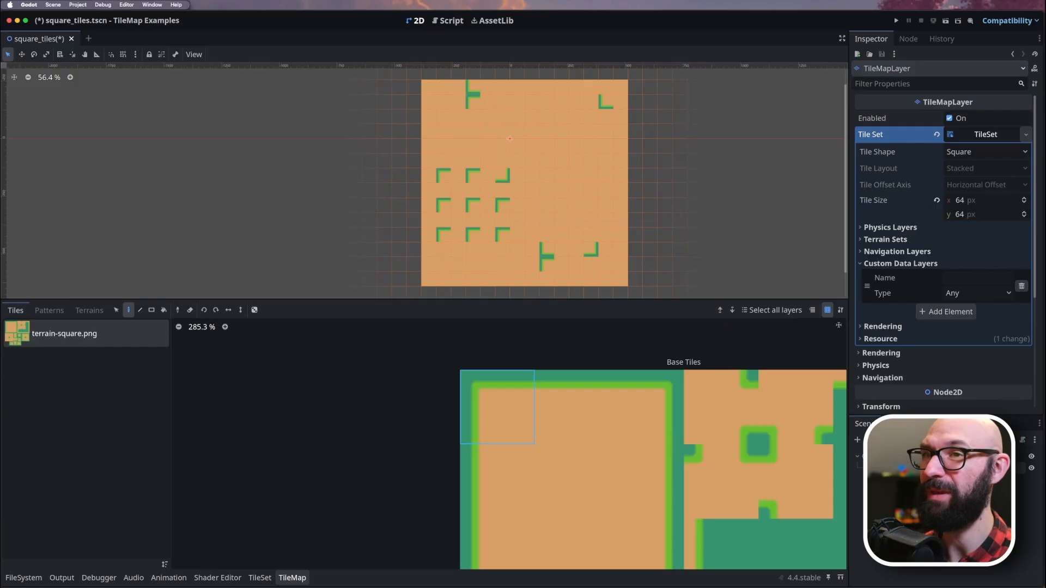
{"action": "scroll", "coordinate": [370, 489], "scroll_direction": "down", "scroll_amount": 4}
{"action": "middle_click_drag", "start_coordinate": [457, 488], "coordinate": [419, 351]}
{"action": "scroll", "coordinate": [466, 407], "scroll_direction": "down", "scroll_amount": 4}
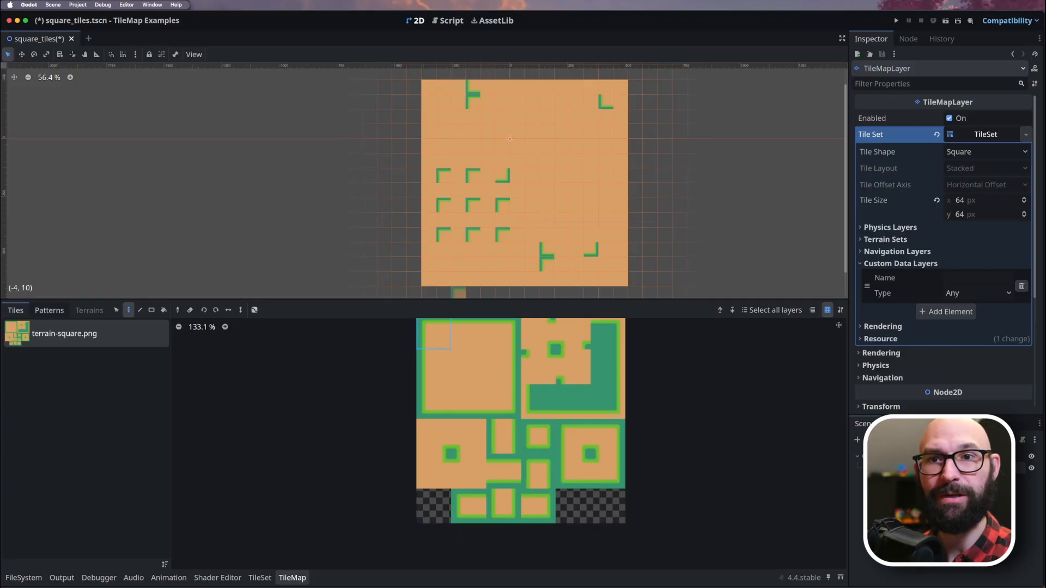
{"action": "left_click", "coordinate": [49, 310]}
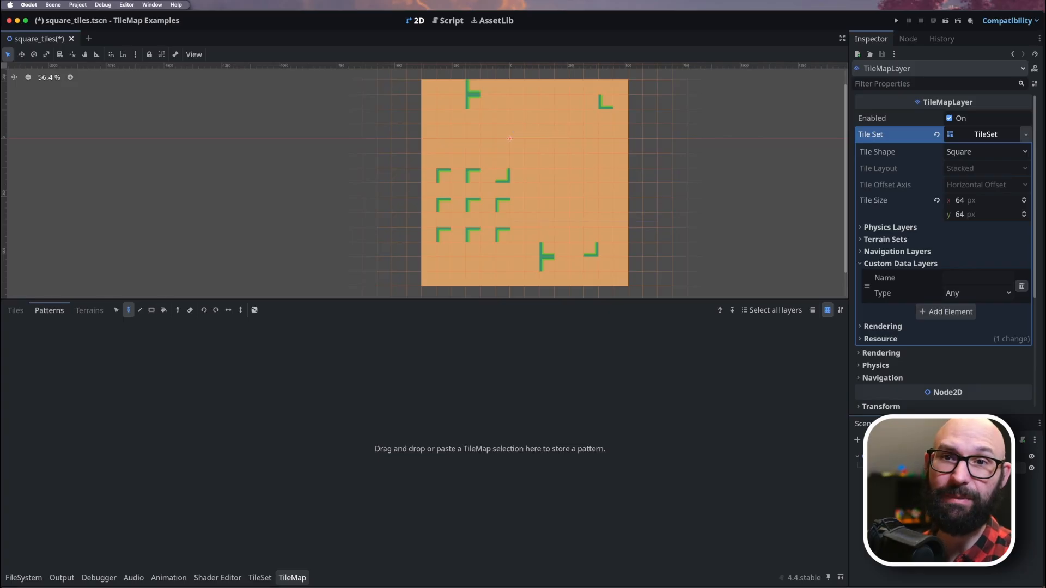
{"action": "left_click", "coordinate": [15, 310]}
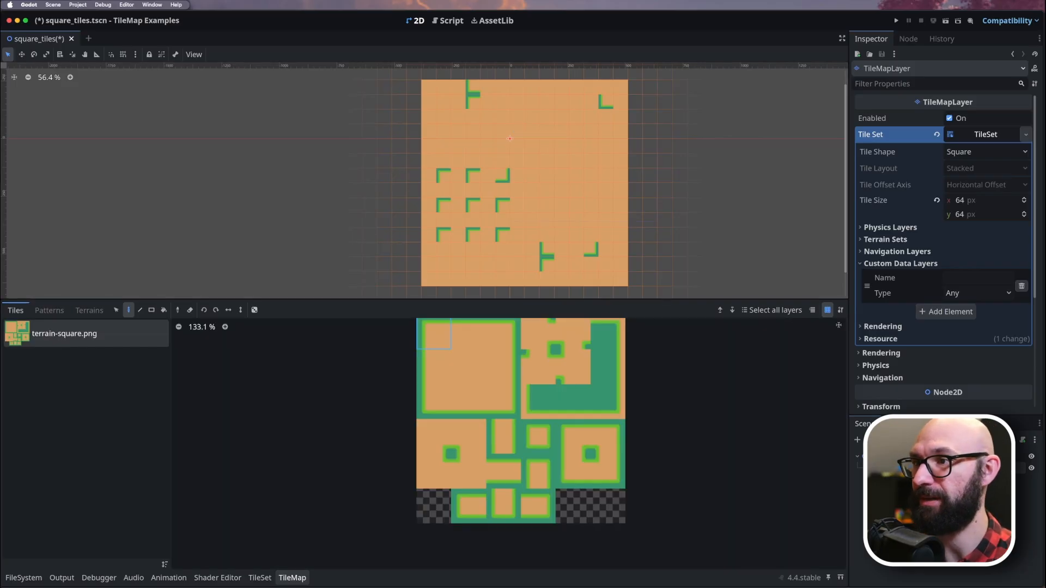
{"action": "left_click_drag", "start_coordinate": [433, 333], "coordinate": [503, 402]}
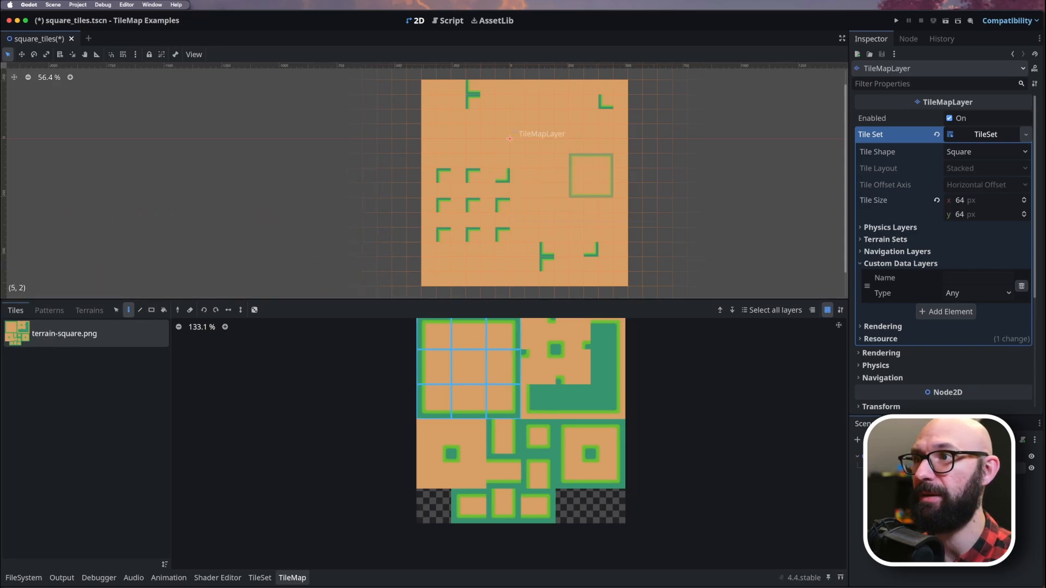
{"action": "left_click", "coordinate": [591, 176]}
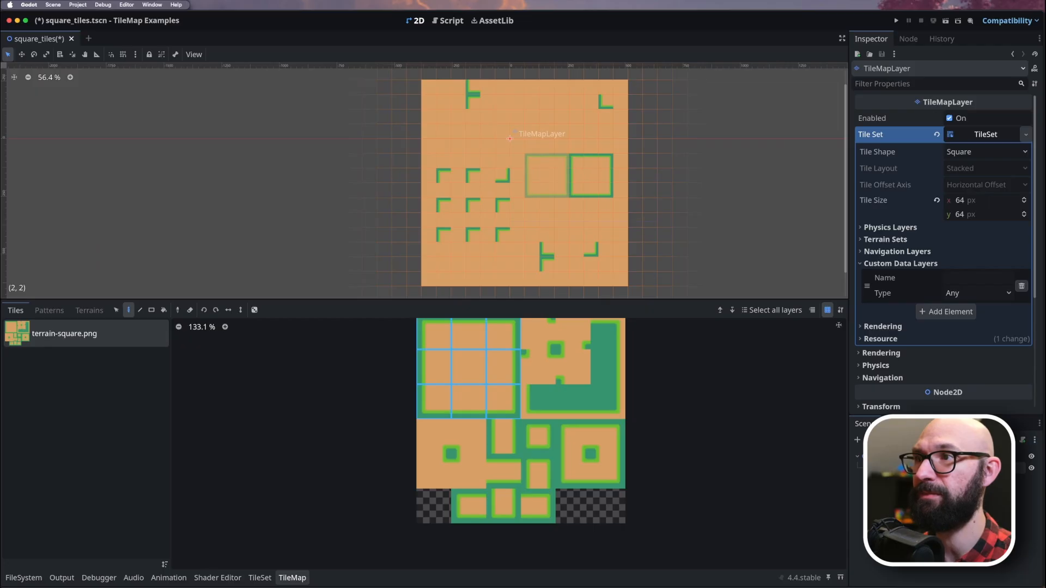
{"action": "left_click", "coordinate": [546, 176]}
{"action": "left_click", "coordinate": [591, 219]}
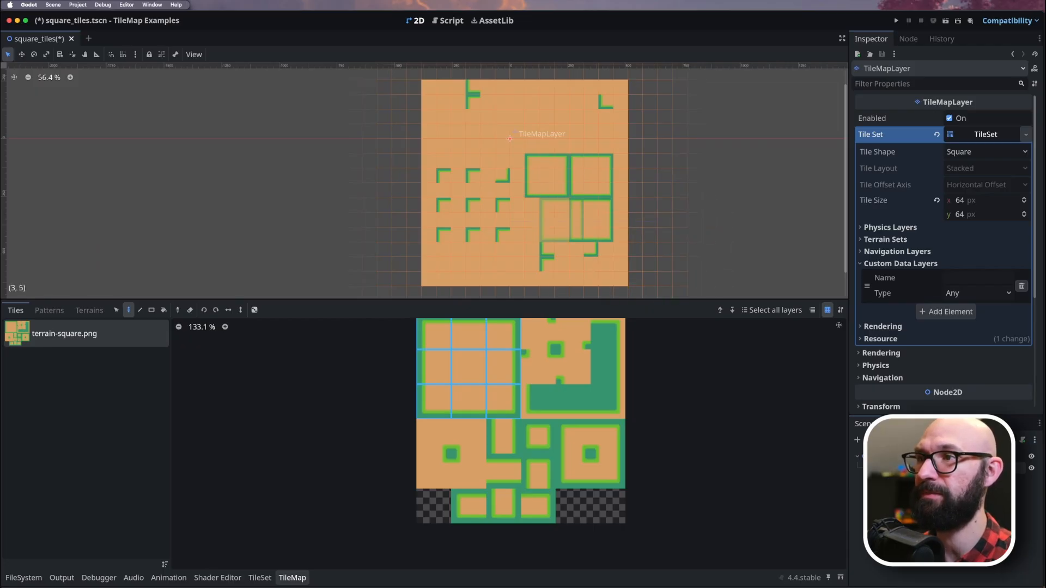
{"action": "left_click", "coordinate": [547, 220]}
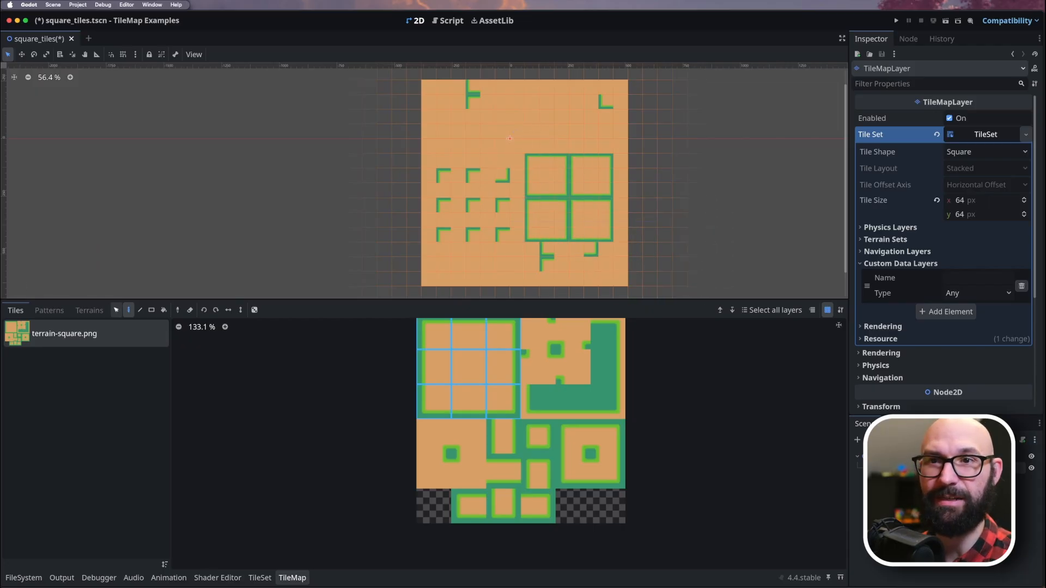
Select the two-by-two group of bordered squares on the map and store it as a reusable TileMap pattern.
{"action": "left_click", "coordinate": [116, 310]}
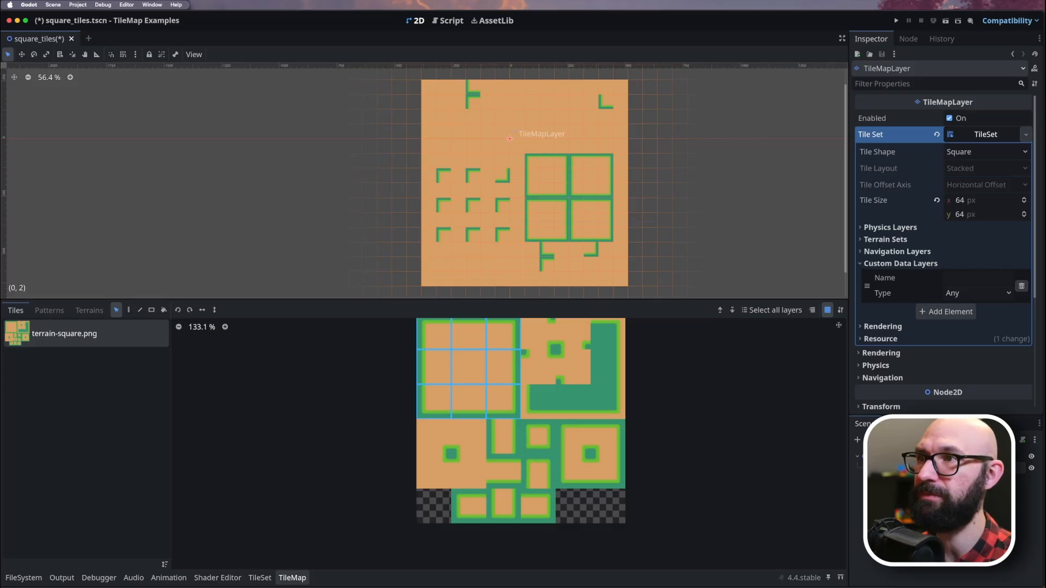
{"action": "left_click_drag", "start_coordinate": [532, 161], "coordinate": [605, 235]}
{"action": "left_click", "coordinate": [576, 293]}
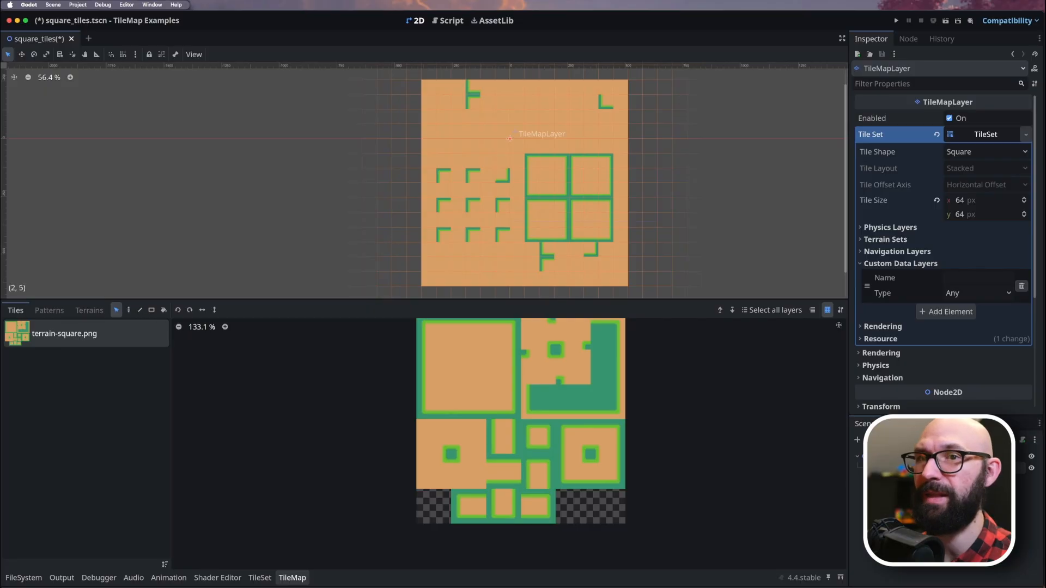
{"action": "left_click", "coordinate": [49, 310]}
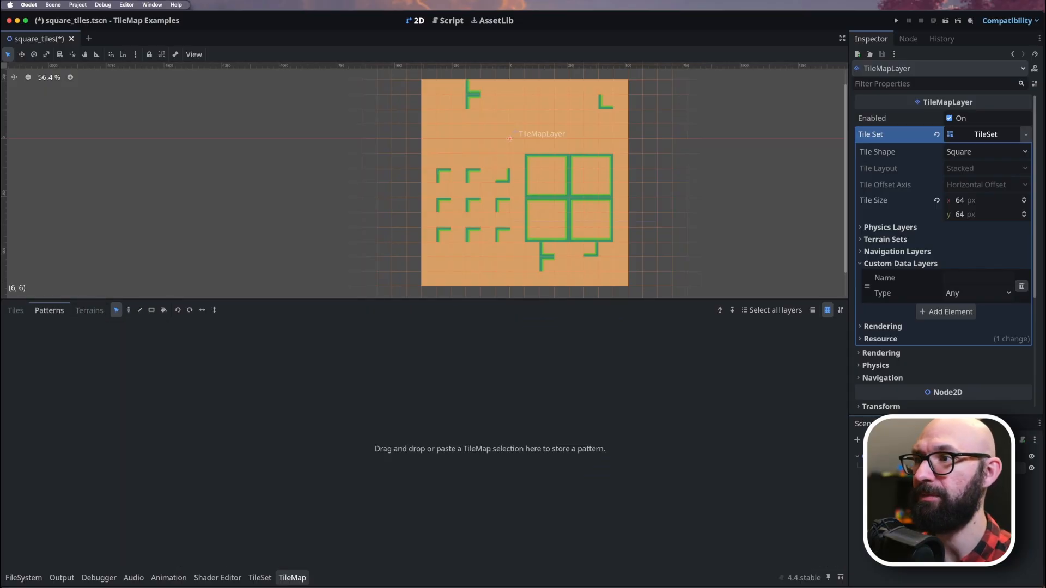
{"action": "left_click_drag", "start_coordinate": [606, 235], "coordinate": [532, 160]}
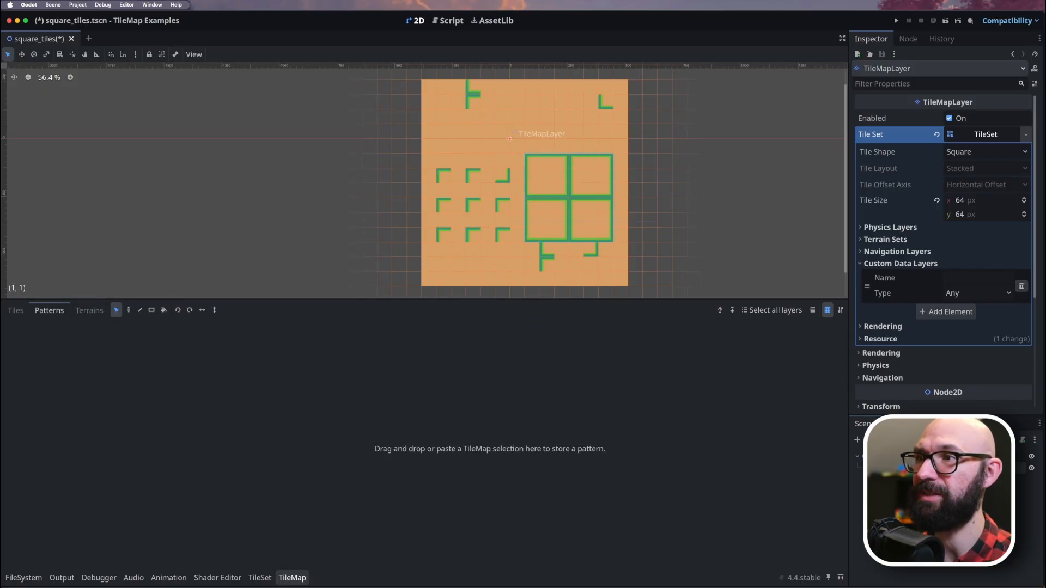
{"action": "key", "text": "Delete"}
{"action": "left_click_drag", "start_coordinate": [75, 397], "coordinate": [84, 397]}
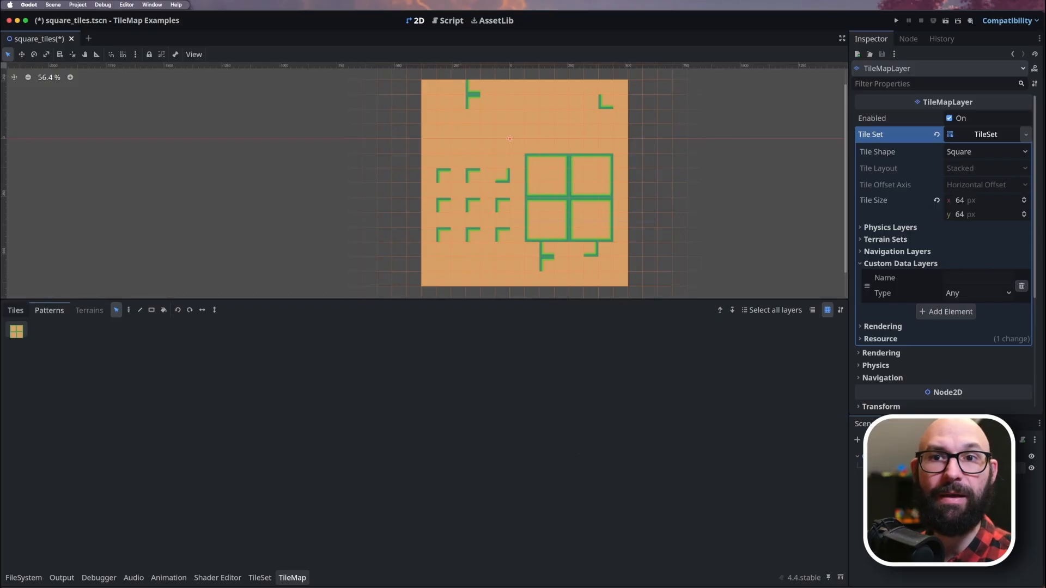
Stamp the stored pattern four times on the map with the Paint tool, forming a 4×4 grid of bordered squares.
{"action": "left_click", "coordinate": [15, 310]}
{"action": "left_click", "coordinate": [128, 310]}
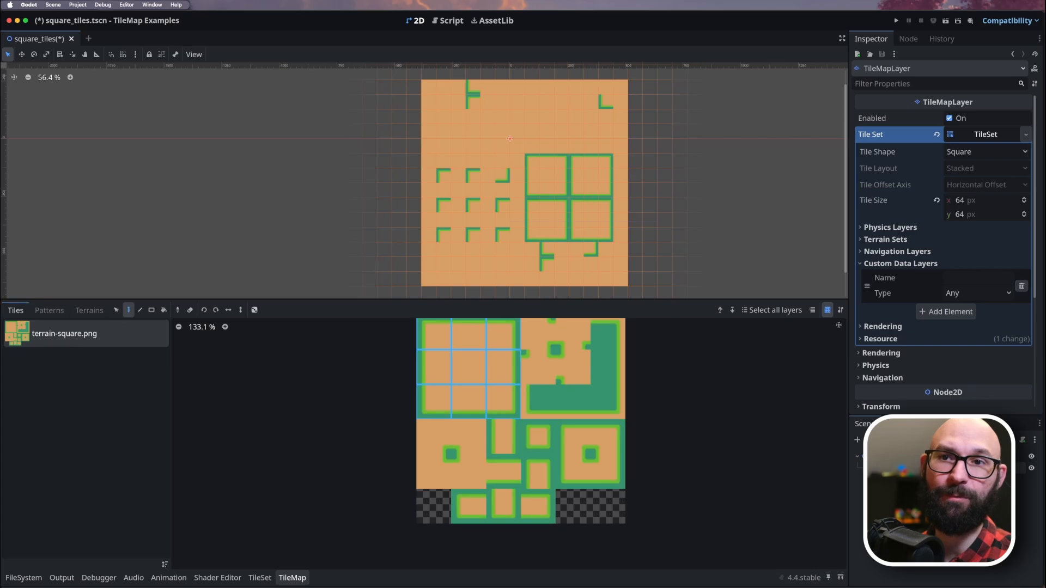
{"action": "left_click", "coordinate": [49, 309]}
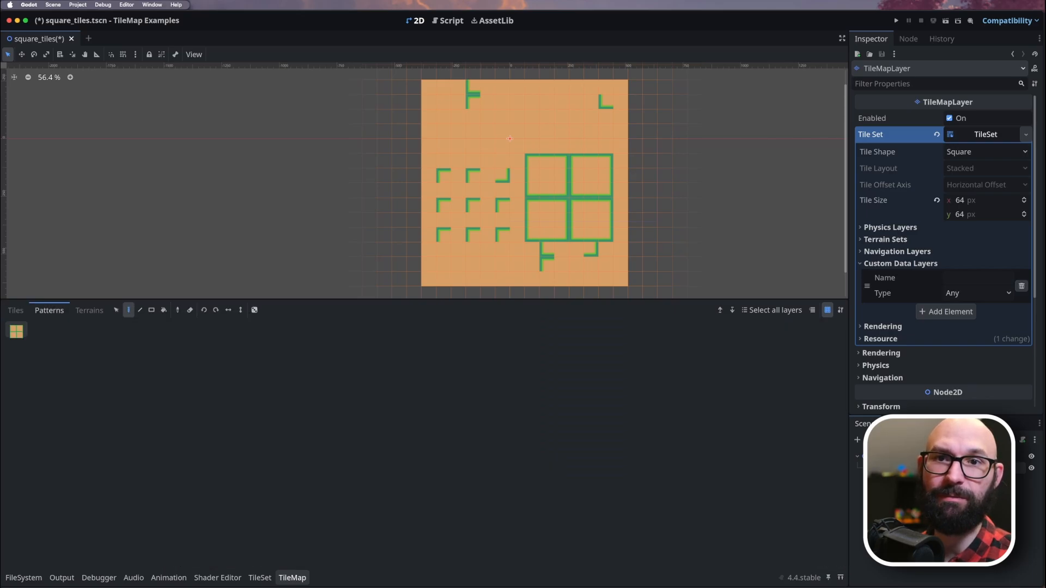
{"action": "left_click", "coordinate": [477, 153]}
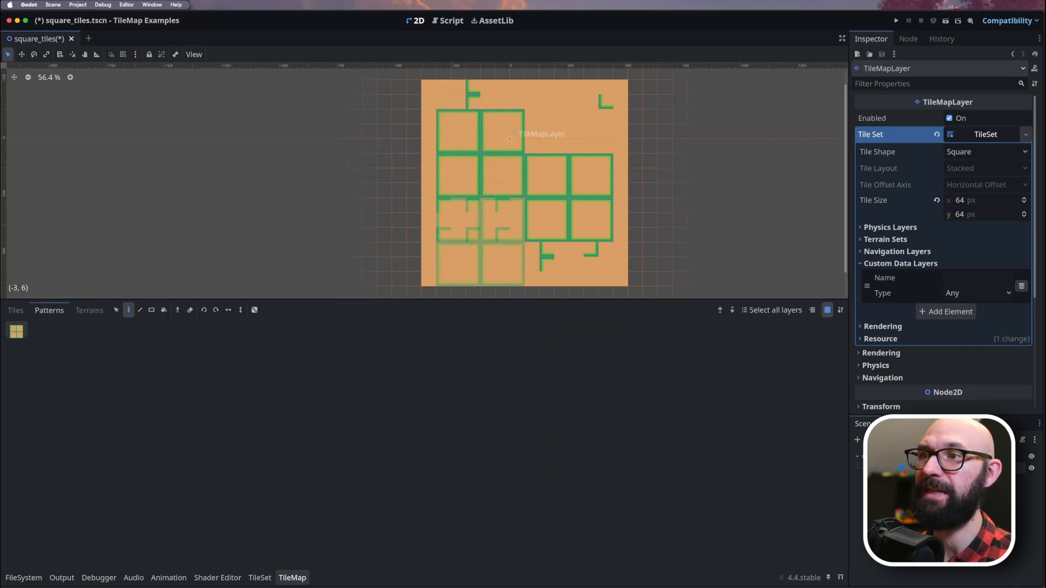
{"action": "left_click", "coordinate": [478, 242]}
{"action": "left_click", "coordinate": [568, 153]}
{"action": "left_click", "coordinate": [568, 241]}
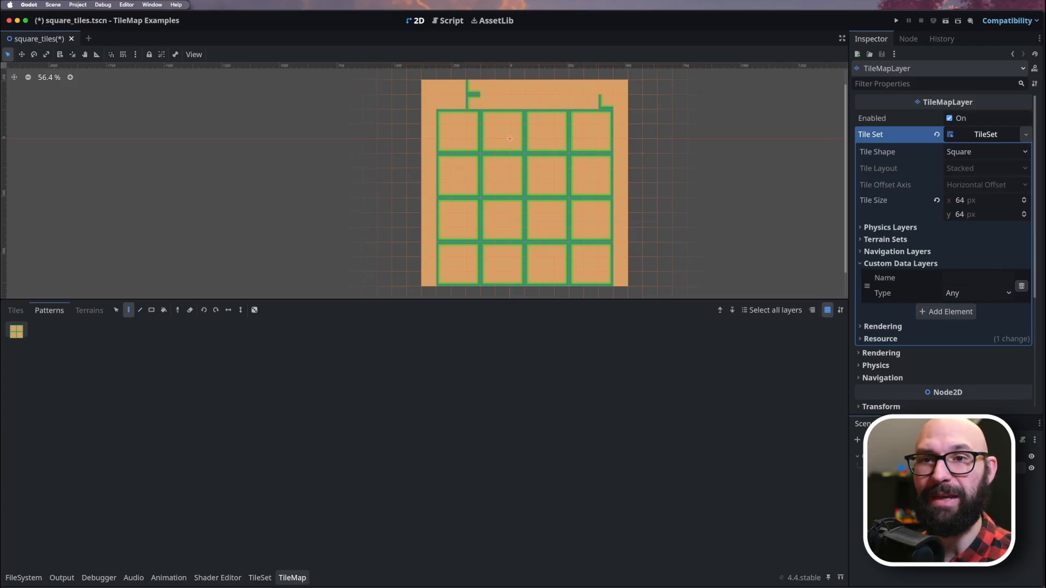
Add a terrain set to the TileSet and create one terrain in it, keeping the name Terrain 0.
{"action": "left_click", "coordinate": [90, 310]}
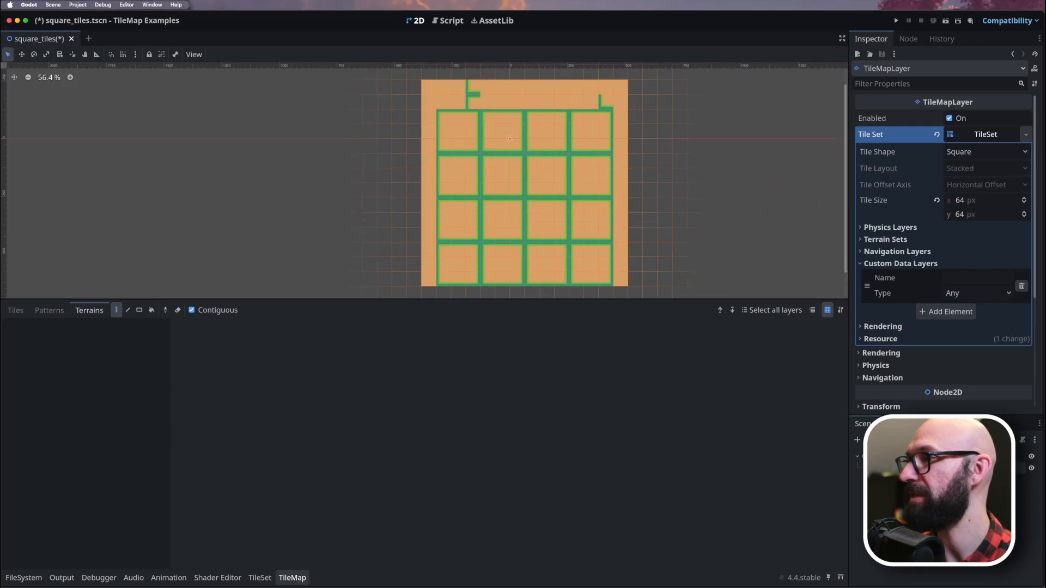
{"action": "left_click", "coordinate": [885, 239]}
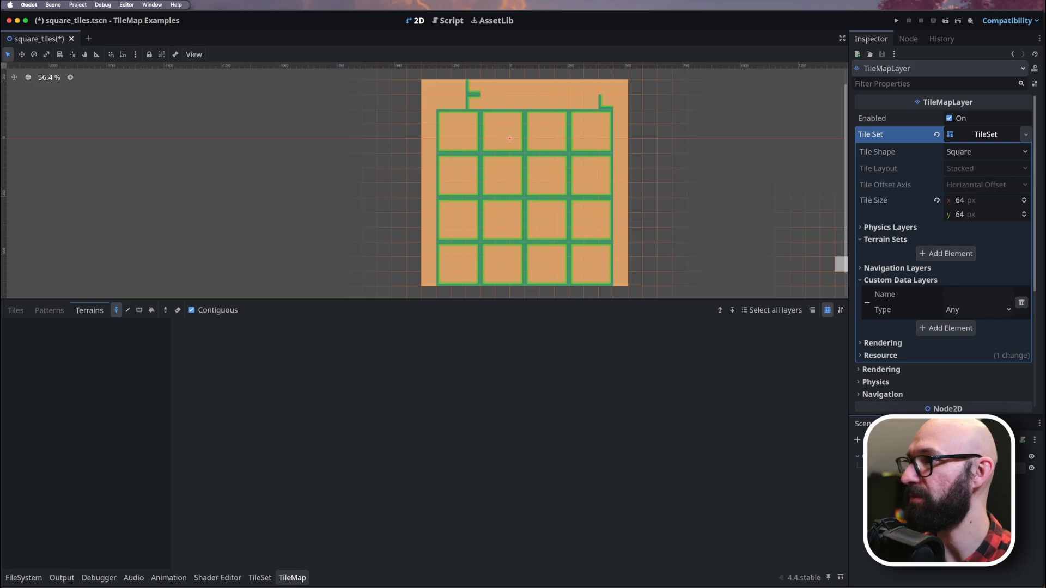
{"action": "left_click", "coordinate": [946, 253]}
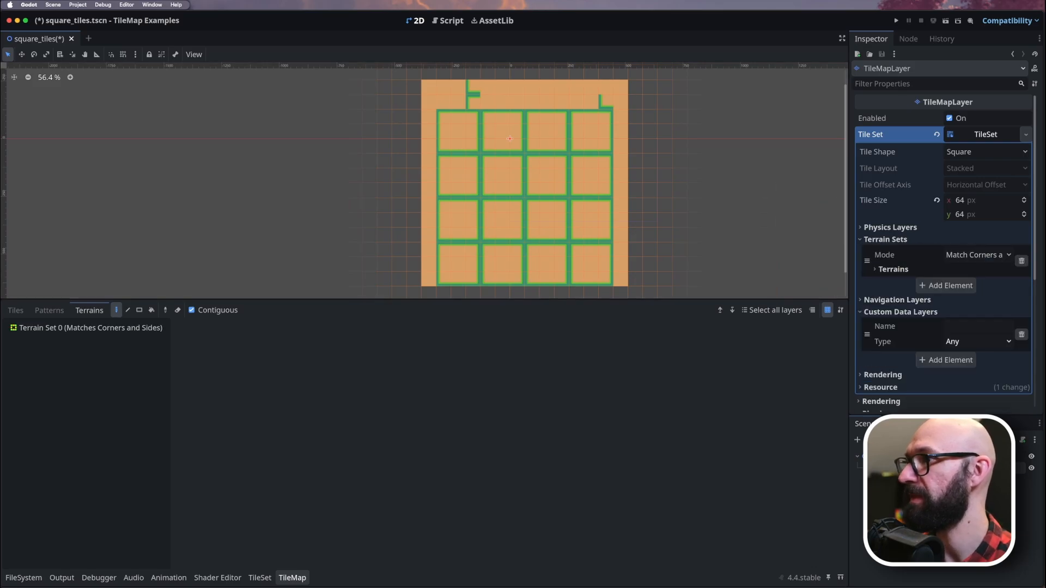
{"action": "left_click", "coordinate": [892, 270]}
{"action": "left_click", "coordinate": [945, 283]}
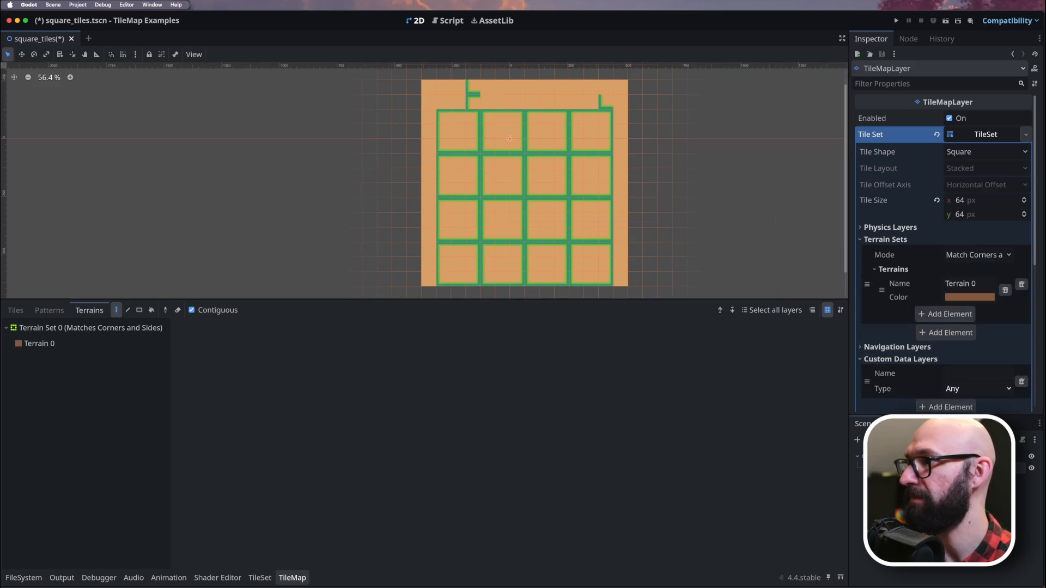
{"action": "left_click", "coordinate": [980, 282]}
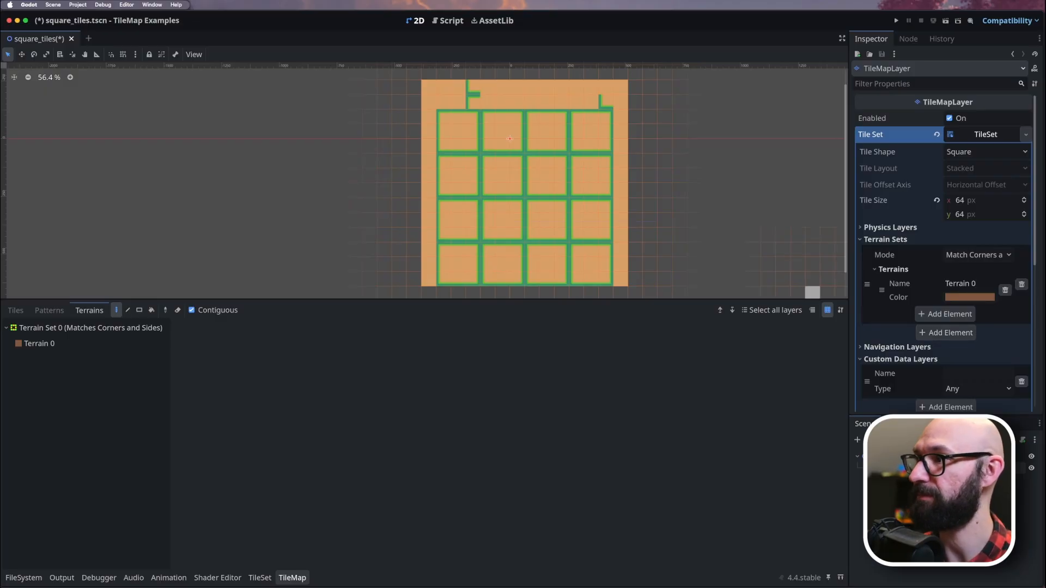
Widen the Inspector and review the terrain set's available modes, keeping Match Corners and Sides.
{"action": "left_click_drag", "start_coordinate": [827, 341], "coordinate": [782, 346]}
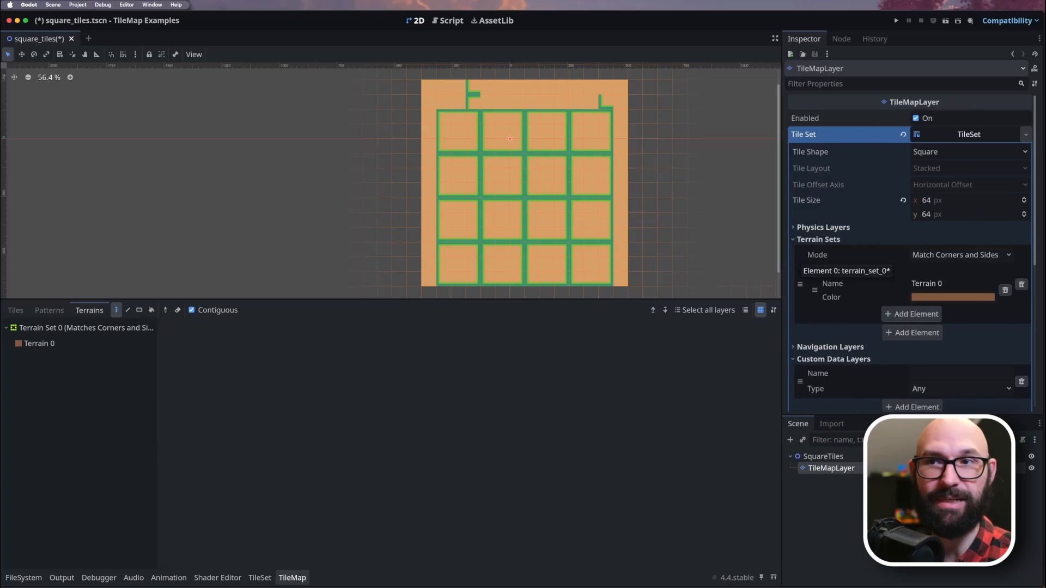
{"action": "left_click", "coordinate": [959, 255]}
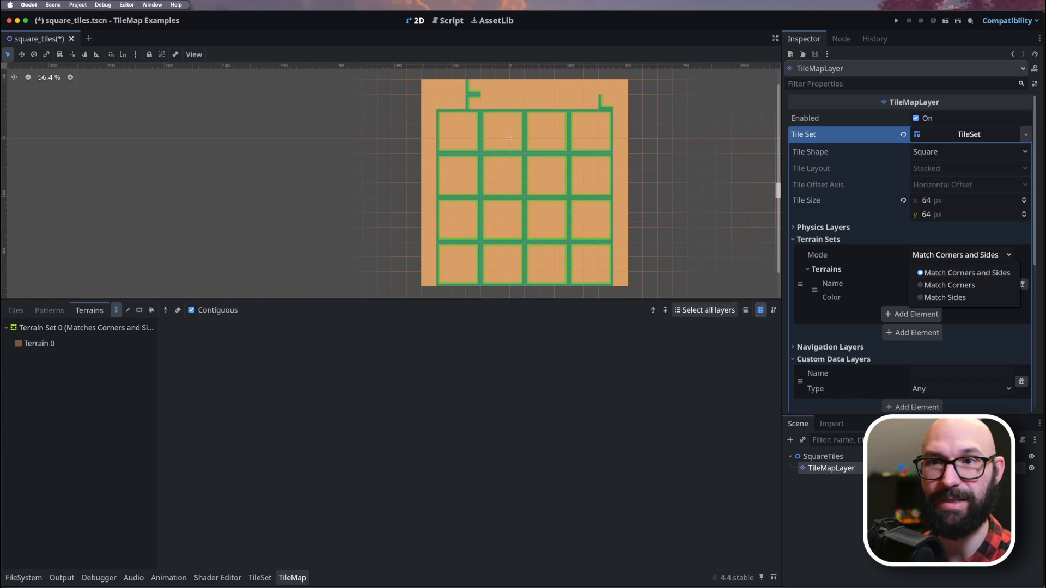
{"action": "key", "text": "Escape"}
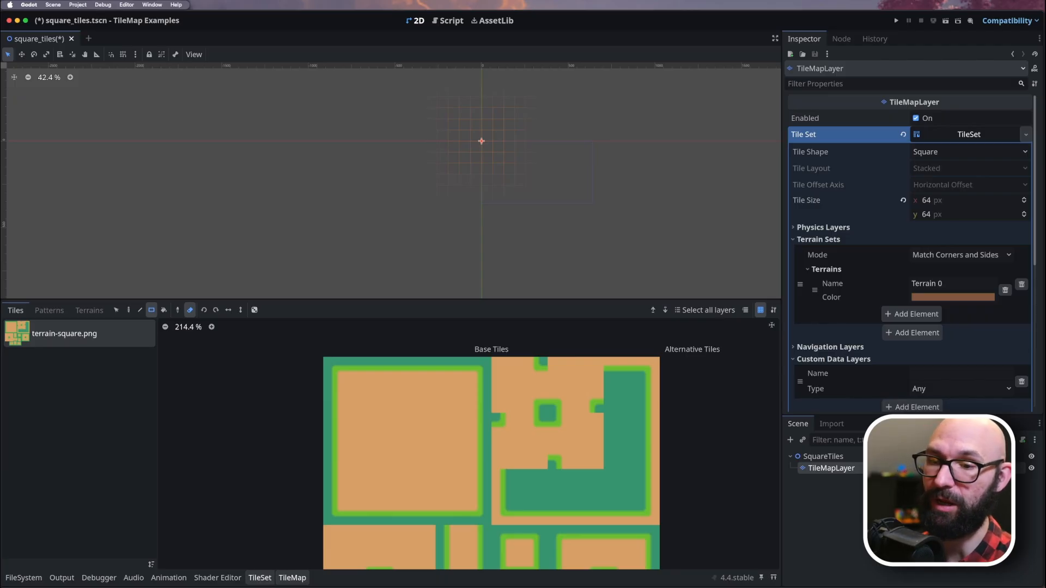
Choose Terrain Set 0 and Terrain 0 for painting, and assign the terrain set to the nine tiles of the atlas's upper-left 3×3 block.
{"action": "left_click", "coordinate": [259, 578]}
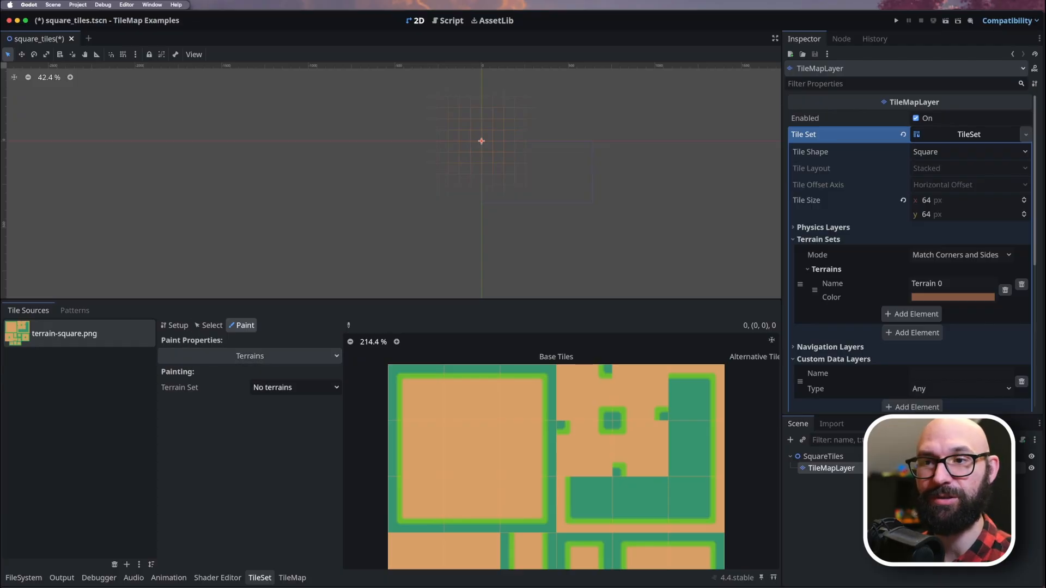
{"action": "left_click", "coordinate": [294, 387]}
{"action": "left_click", "coordinate": [278, 419]}
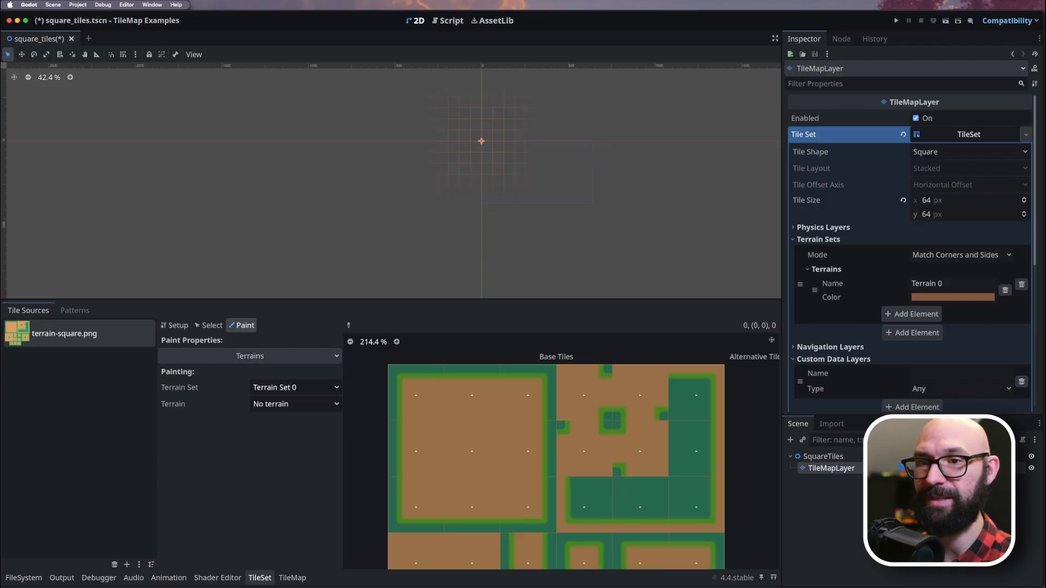
{"action": "left_click", "coordinate": [294, 404]}
{"action": "left_click", "coordinate": [287, 434]}
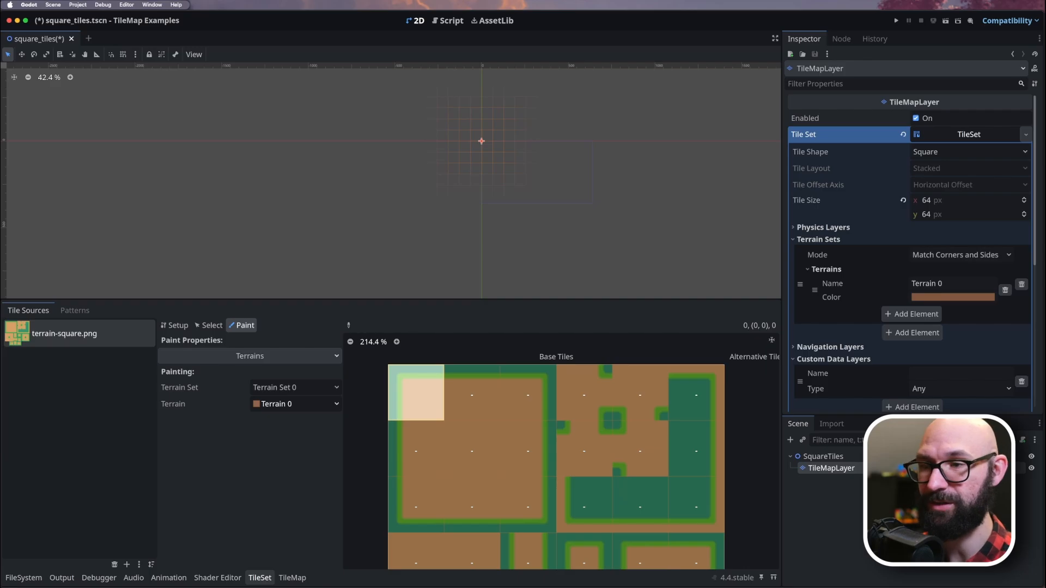
{"action": "mouse_move", "coordinate": [415, 403]}
{"action": "left_mouse_down"}
{"action": "mouse_move", "coordinate": [417, 504]}
{"action": "mouse_move", "coordinate": [472, 504]}
{"action": "mouse_move", "coordinate": [472, 393]}
{"action": "mouse_move", "coordinate": [527, 449]}
{"action": "mouse_move", "coordinate": [528, 506]}
{"action": "left_mouse_up"}
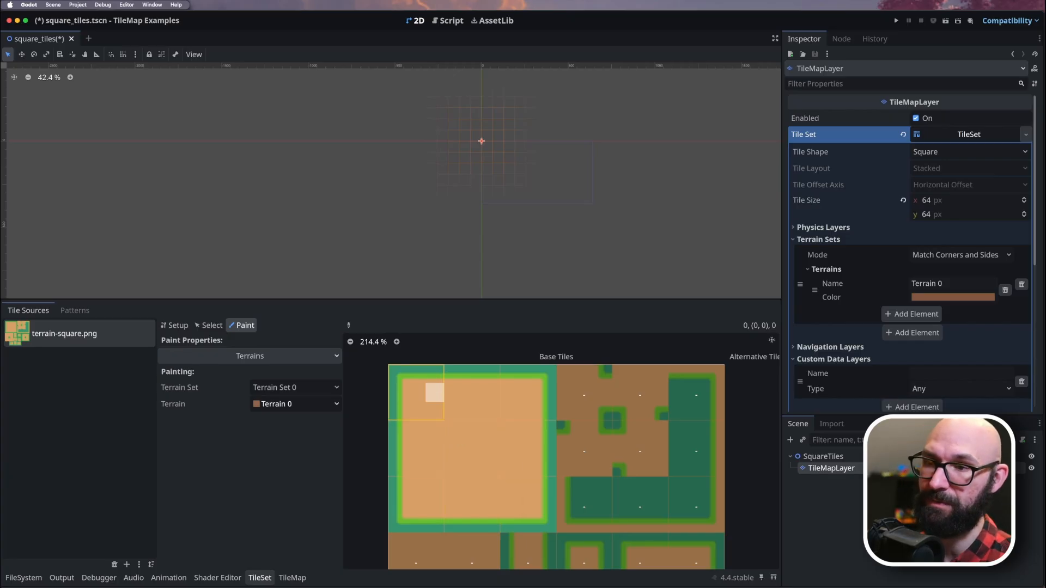
Paint Terrain 0 on the right, bottom and lower-right peering bits of the atlas's upper-left corner tile.
{"action": "left_click", "coordinate": [416, 411]}
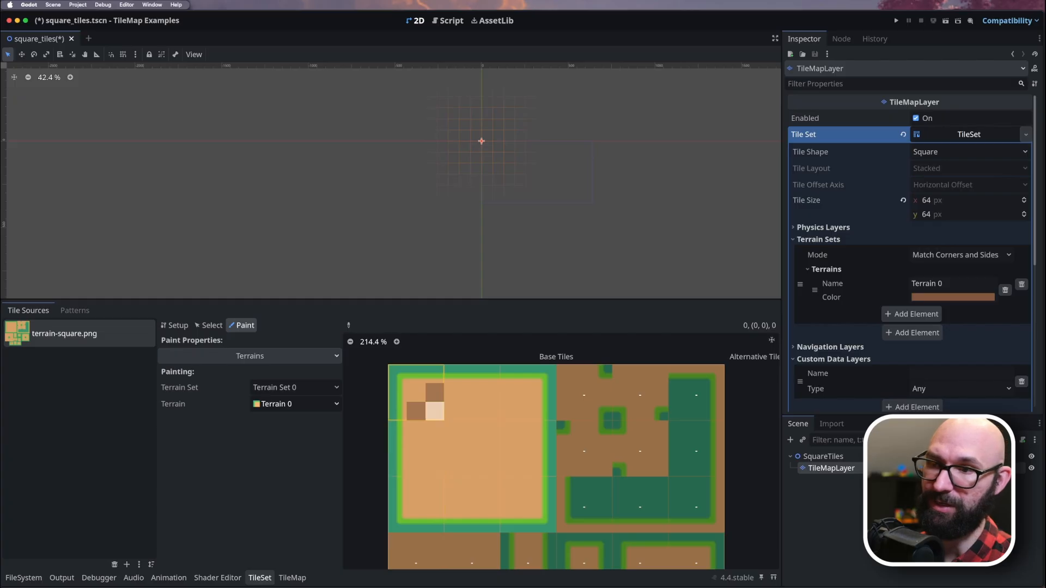
{"action": "left_click", "coordinate": [434, 392]}
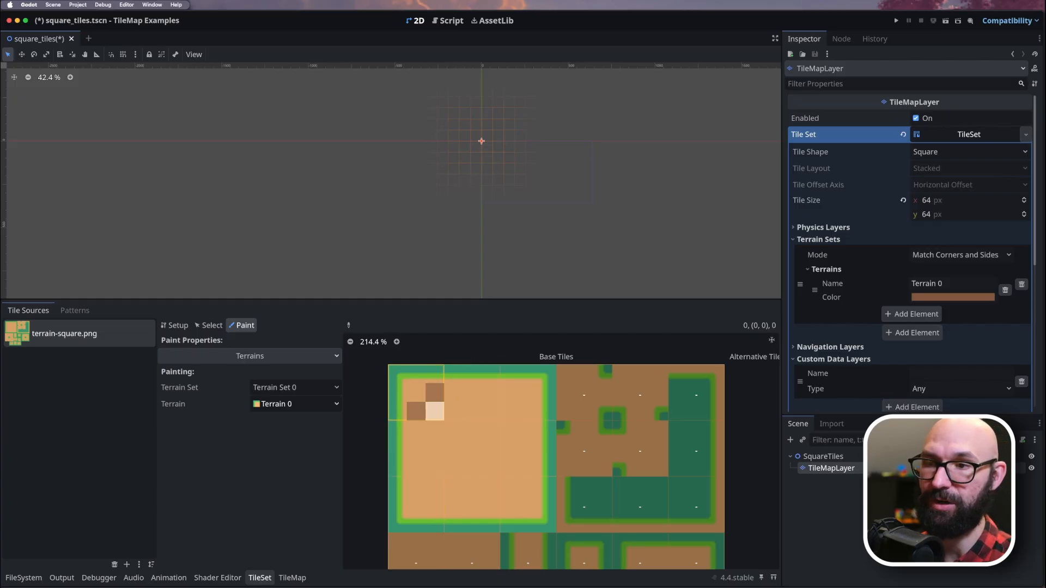
{"action": "left_click", "coordinate": [434, 412]}
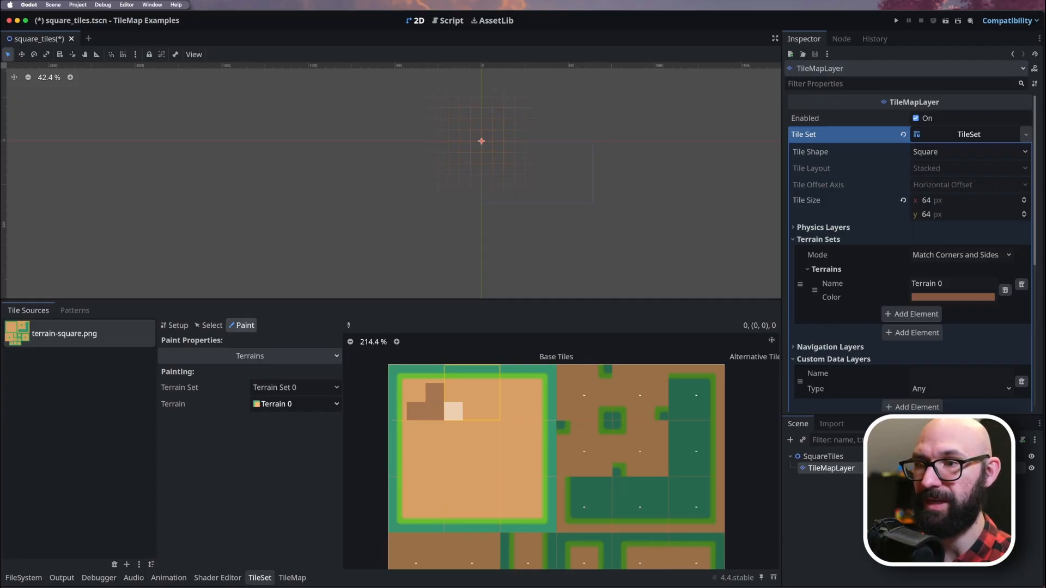
Paint Terrain 0 on the inward-facing peering bits of the 3×3 block's other outer tiles and on all bits around its middle tile's center.
{"action": "mouse_move", "coordinate": [453, 393]}
{"action": "left_mouse_down"}
{"action": "mouse_move", "coordinate": [453, 411]}
{"action": "mouse_move", "coordinate": [490, 411]}
{"action": "mouse_move", "coordinate": [527, 430]}
{"action": "mouse_move", "coordinate": [509, 429]}
{"action": "mouse_move", "coordinate": [509, 467]}
{"action": "mouse_move", "coordinate": [528, 468]}
{"action": "mouse_move", "coordinate": [509, 505]}
{"action": "mouse_move", "coordinate": [473, 485]}
{"action": "mouse_move", "coordinate": [454, 505]}
{"action": "mouse_move", "coordinate": [435, 505]}
{"action": "mouse_move", "coordinate": [417, 486]}
{"action": "left_mouse_up"}
{"action": "left_click", "coordinate": [491, 393]}
{"action": "left_click", "coordinate": [509, 393]}
{"action": "left_click", "coordinate": [510, 411]}
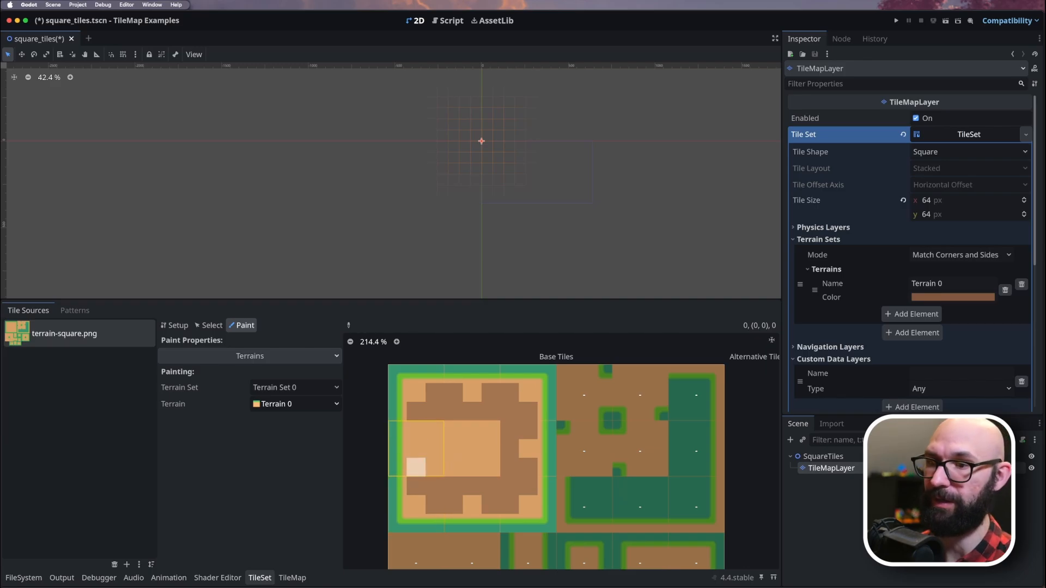
{"action": "mouse_move", "coordinate": [416, 430]}
{"action": "left_mouse_down"}
{"action": "mouse_move", "coordinate": [435, 430]}
{"action": "mouse_move", "coordinate": [434, 467]}
{"action": "mouse_move", "coordinate": [416, 467]}
{"action": "left_mouse_up"}
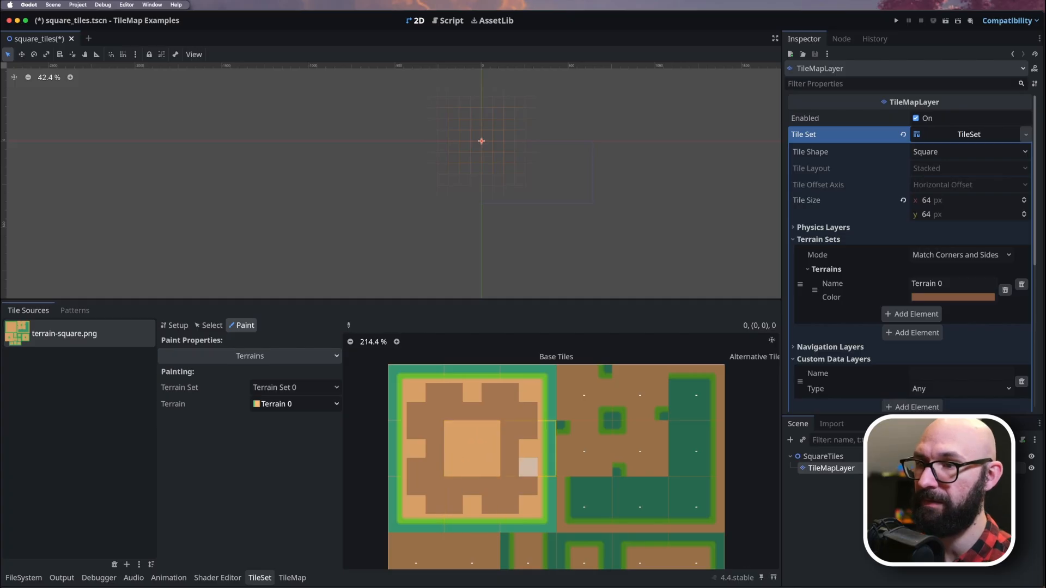
{"action": "mouse_move", "coordinate": [453, 430]}
{"action": "left_mouse_down"}
{"action": "mouse_move", "coordinate": [453, 467]}
{"action": "mouse_move", "coordinate": [490, 467]}
{"action": "mouse_move", "coordinate": [491, 430]}
{"action": "left_mouse_up"}
{"action": "left_click", "coordinate": [471, 430]}
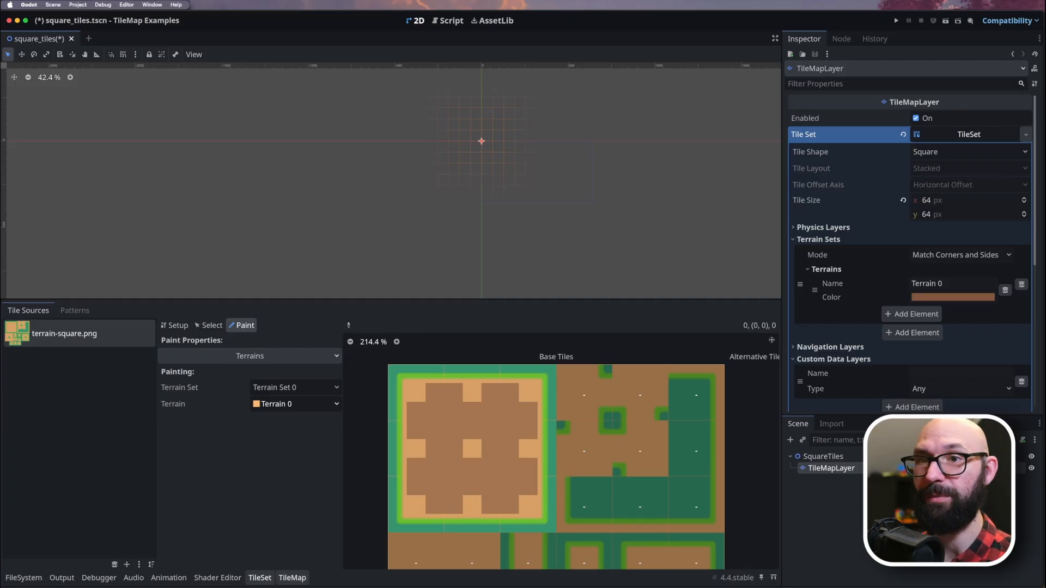
Paint two overlapping 4×4-tile rectangles of Terrain 0 on the map in connect mode, the second offset down and right from the first.
{"action": "left_click", "coordinate": [292, 577]}
{"action": "left_click", "coordinate": [89, 310]}
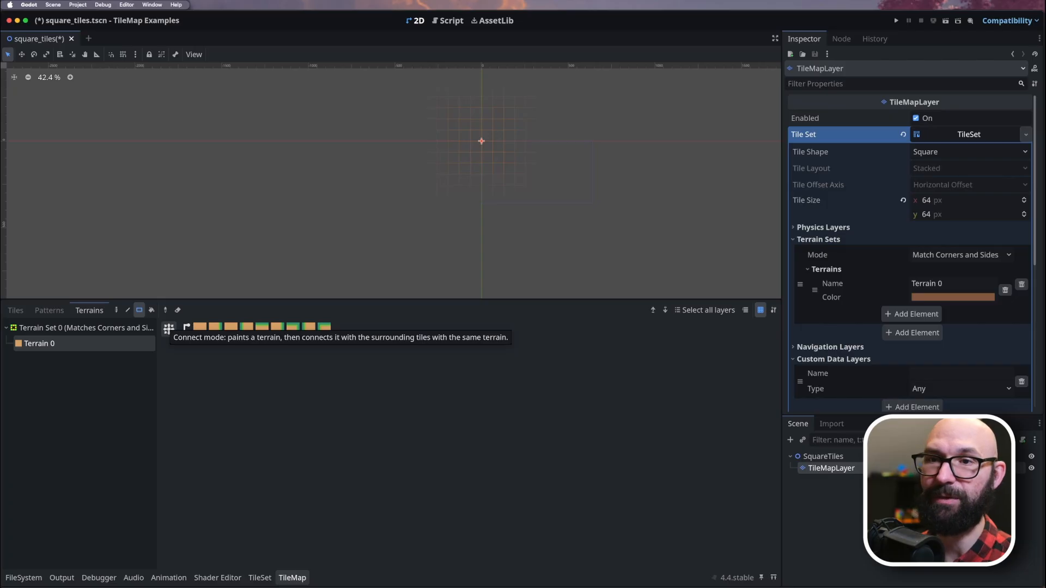
{"action": "left_click", "coordinate": [168, 329]}
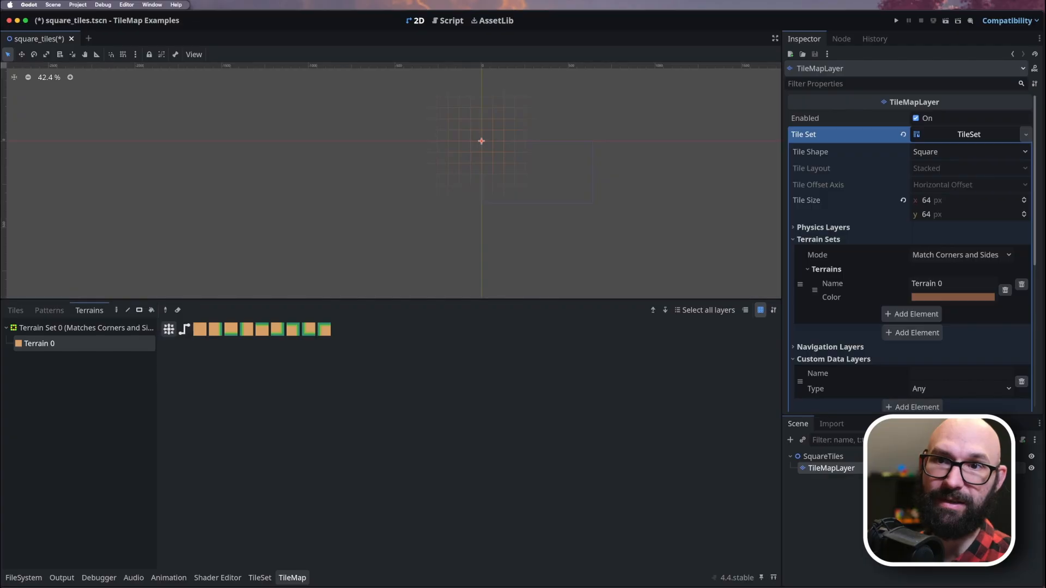
{"action": "left_click_drag", "start_coordinate": [454, 124], "coordinate": [488, 158]}
{"action": "scroll", "coordinate": [477, 99], "scroll_direction": "up", "scroll_amount": 5}
{"action": "scroll", "coordinate": [482, 155], "scroll_direction": "up", "scroll_amount": 7}
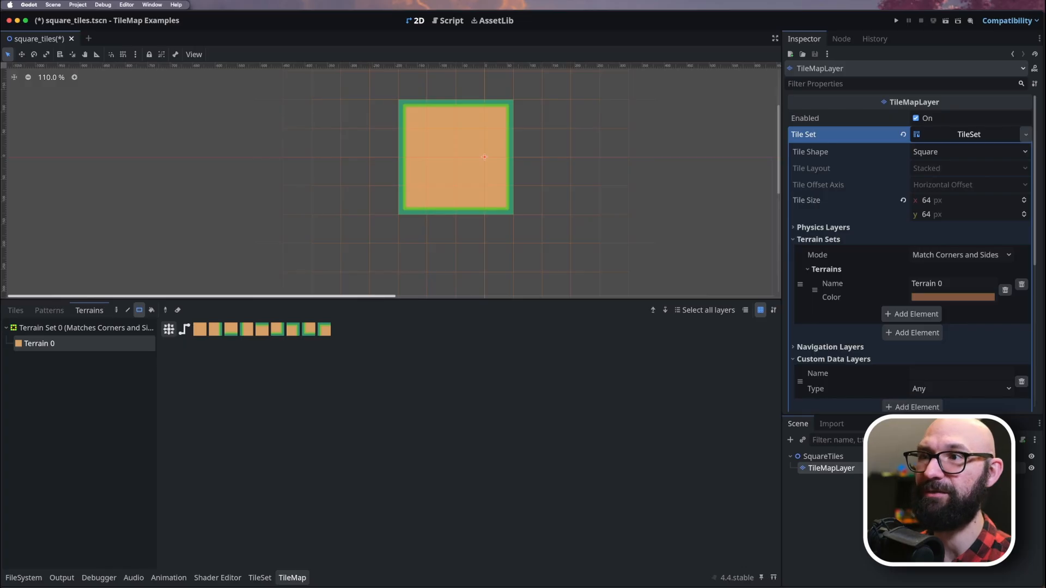
{"action": "left_click_drag", "start_coordinate": [470, 171], "coordinate": [555, 256]}
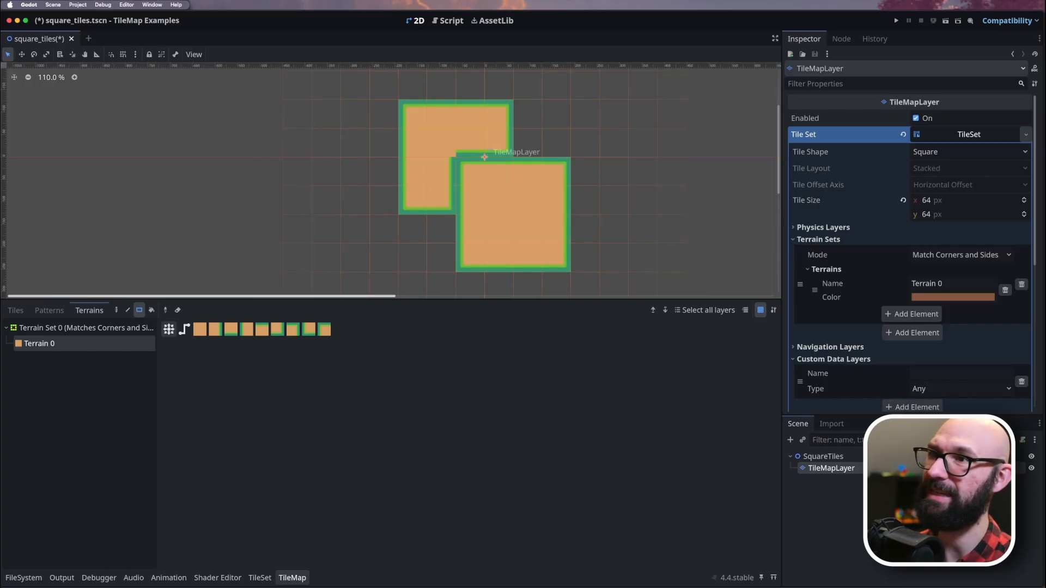
{"action": "scroll", "coordinate": [454, 148], "scroll_direction": "up", "scroll_amount": 5}
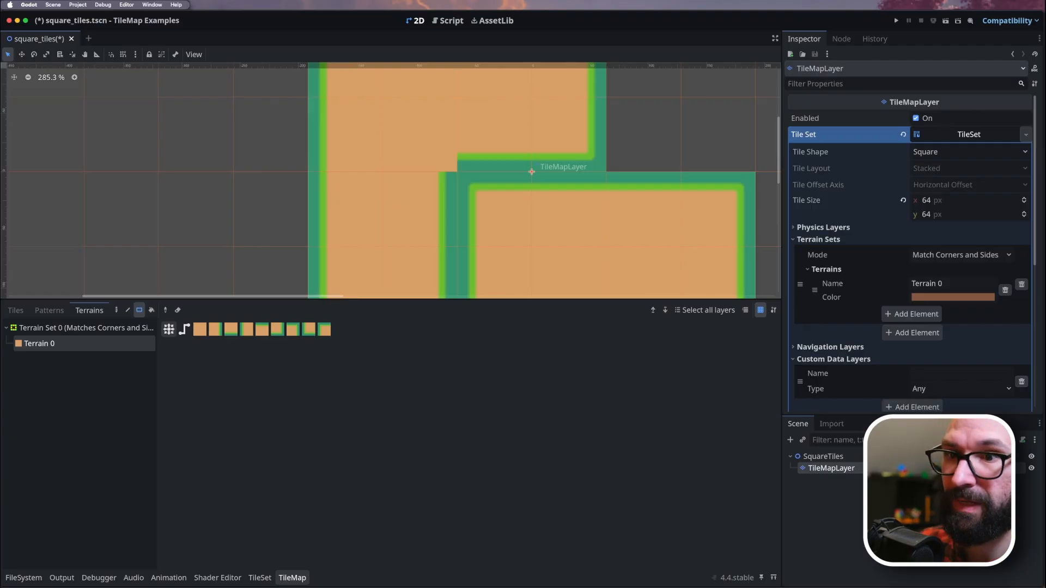
Assign Terrain Set 0 to the atlas's lower-left 2×2 block and paint Terrain 0 on all peering bits except the corners facing the green hole.
{"action": "left_click", "coordinate": [260, 578]}
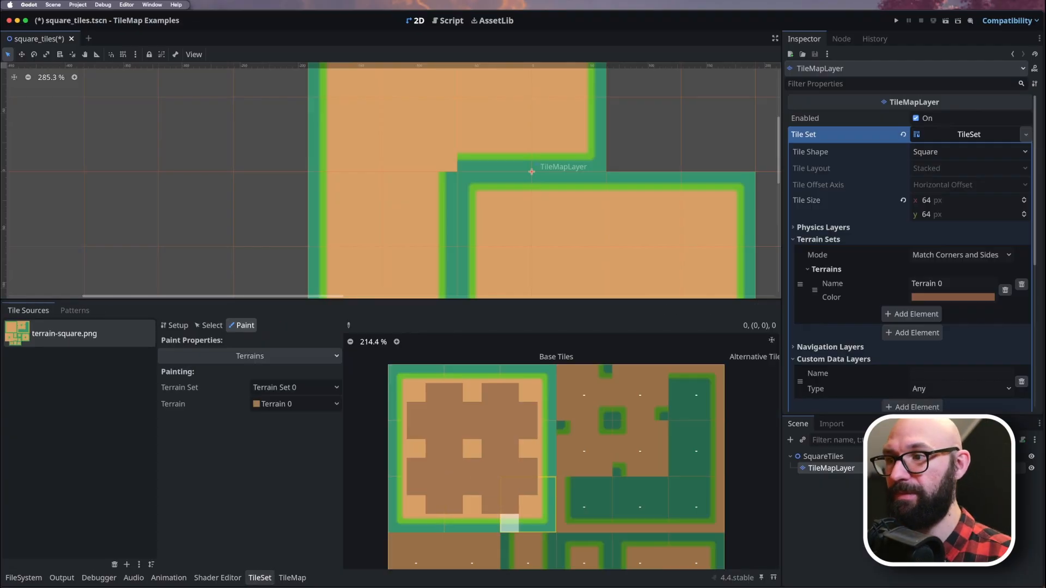
{"action": "scroll", "coordinate": [591, 490], "scroll_direction": "down", "scroll_amount": 5}
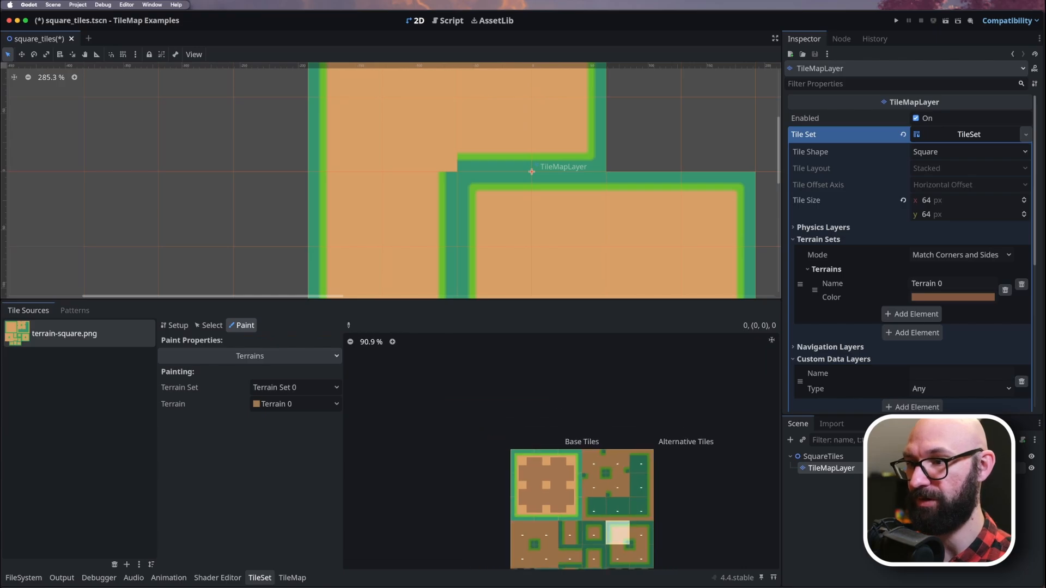
{"action": "scroll", "coordinate": [597, 472], "scroll_direction": "up", "scroll_amount": 4}
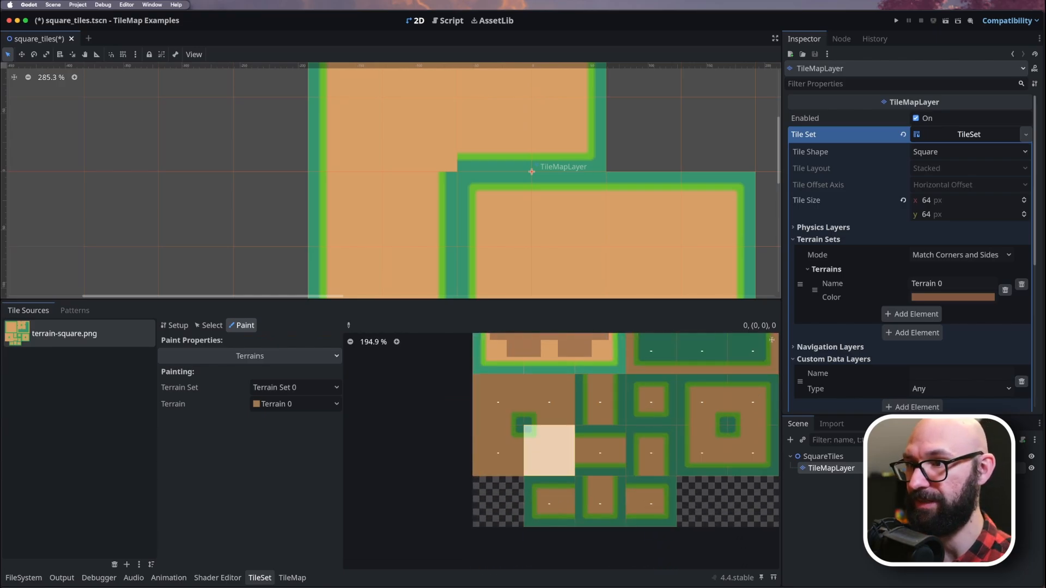
{"action": "left_click", "coordinate": [515, 400]}
{"action": "left_click", "coordinate": [515, 435]}
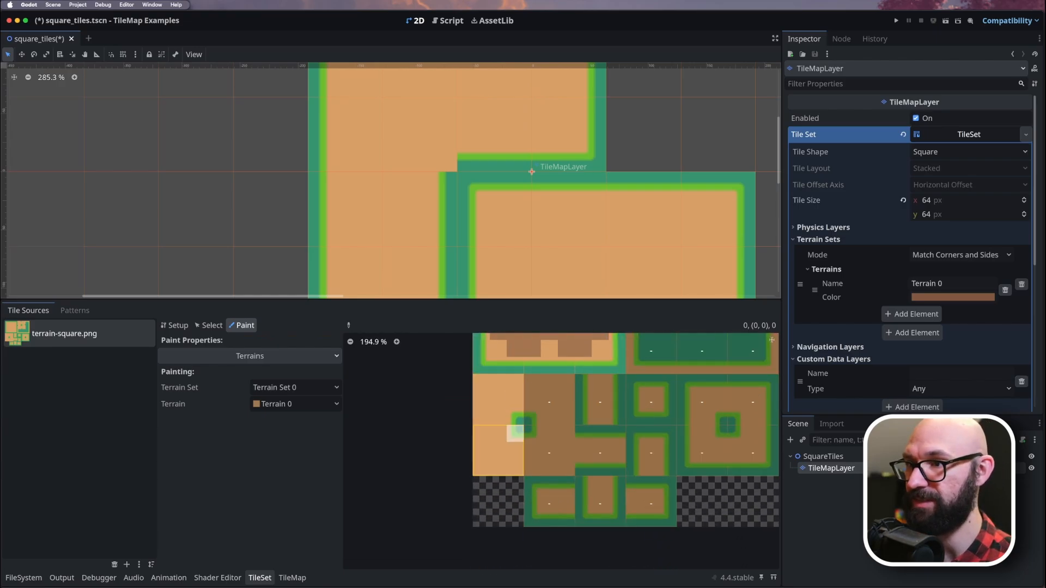
{"action": "left_click", "coordinate": [532, 400]}
{"action": "left_click", "coordinate": [549, 450]}
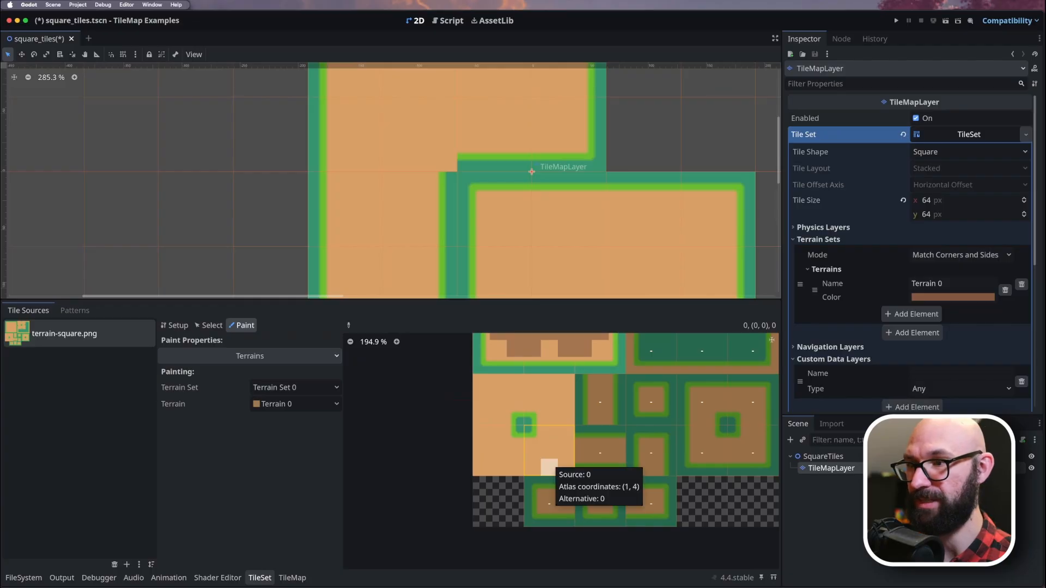
{"action": "mouse_move", "coordinate": [549, 434]}
{"action": "left_mouse_down"}
{"action": "mouse_move", "coordinate": [567, 434]}
{"action": "mouse_move", "coordinate": [567, 468]}
{"action": "mouse_move", "coordinate": [532, 467]}
{"action": "mouse_move", "coordinate": [532, 451]}
{"action": "mouse_move", "coordinate": [498, 468]}
{"action": "mouse_move", "coordinate": [481, 450]}
{"action": "mouse_move", "coordinate": [481, 434]}
{"action": "mouse_move", "coordinate": [498, 433]}
{"action": "mouse_move", "coordinate": [481, 382]}
{"action": "mouse_move", "coordinate": [515, 382]}
{"action": "mouse_move", "coordinate": [515, 399]}
{"action": "mouse_move", "coordinate": [567, 382]}
{"action": "mouse_move", "coordinate": [567, 417]}
{"action": "mouse_move", "coordinate": [550, 418]}
{"action": "left_mouse_up"}
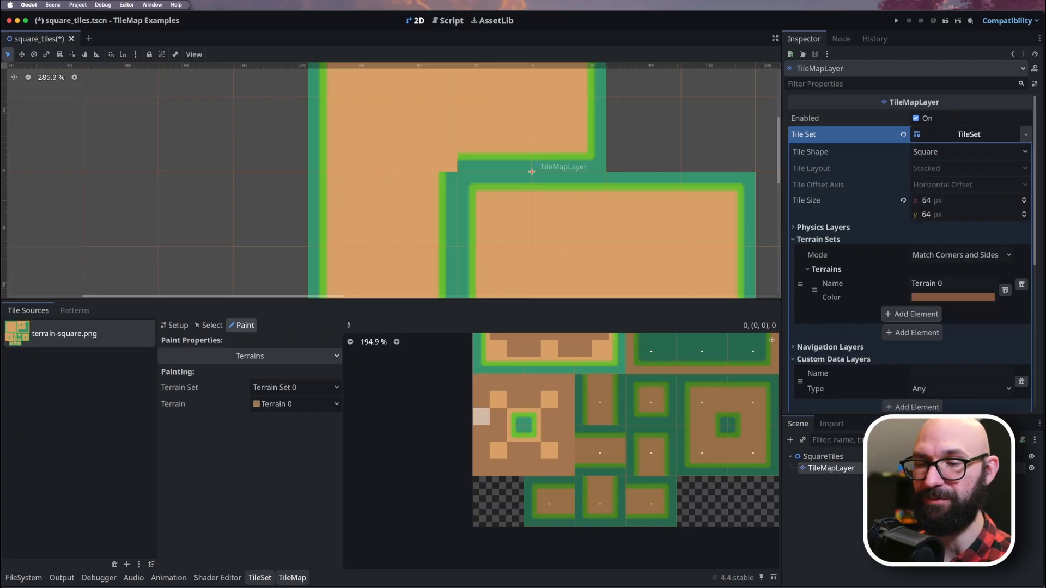
Repaint the left two columns of the first 4×4 rectangle with Terrain 0 to update its inner corner.
{"action": "left_click", "coordinate": [292, 578]}
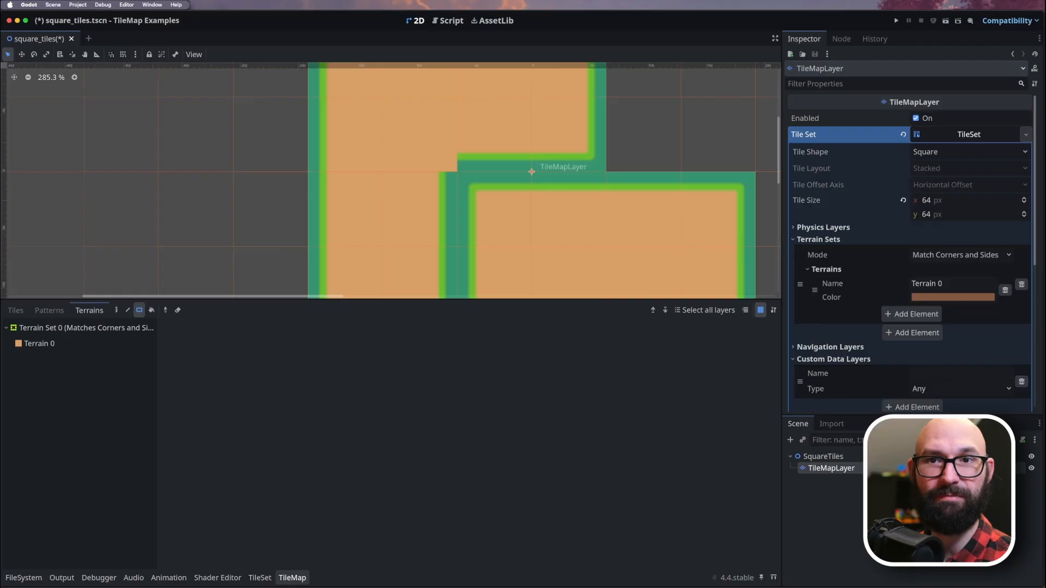
{"action": "left_click", "coordinate": [39, 344]}
{"action": "scroll", "coordinate": [401, 273], "scroll_direction": "down", "scroll_amount": 7}
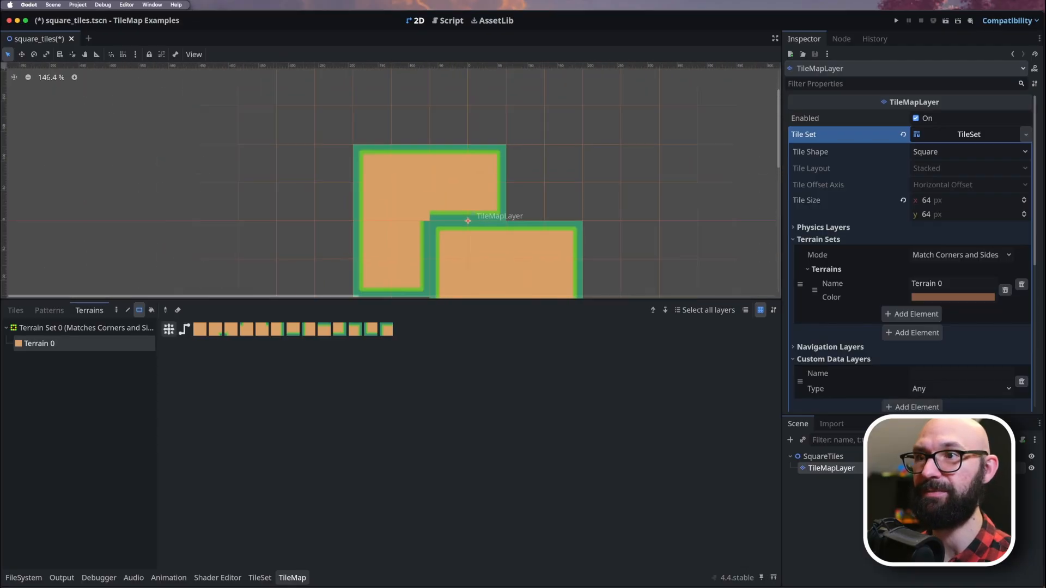
{"action": "scroll", "coordinate": [404, 264], "scroll_direction": "down", "scroll_amount": 5}
{"action": "left_click_drag", "start_coordinate": [380, 187], "coordinate": [408, 274]}
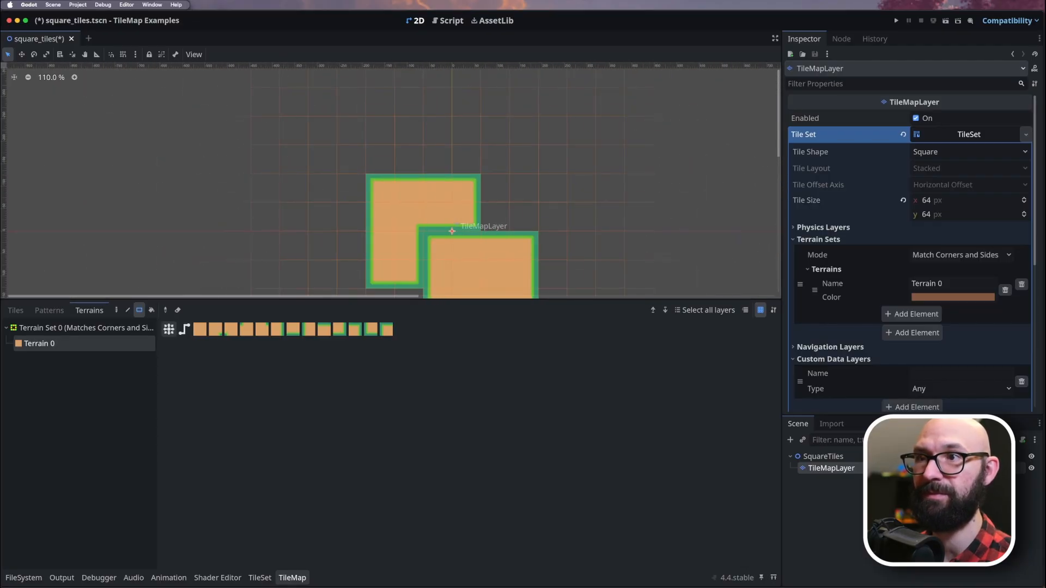
{"action": "scroll", "coordinate": [423, 234], "scroll_direction": "up", "scroll_amount": 5}
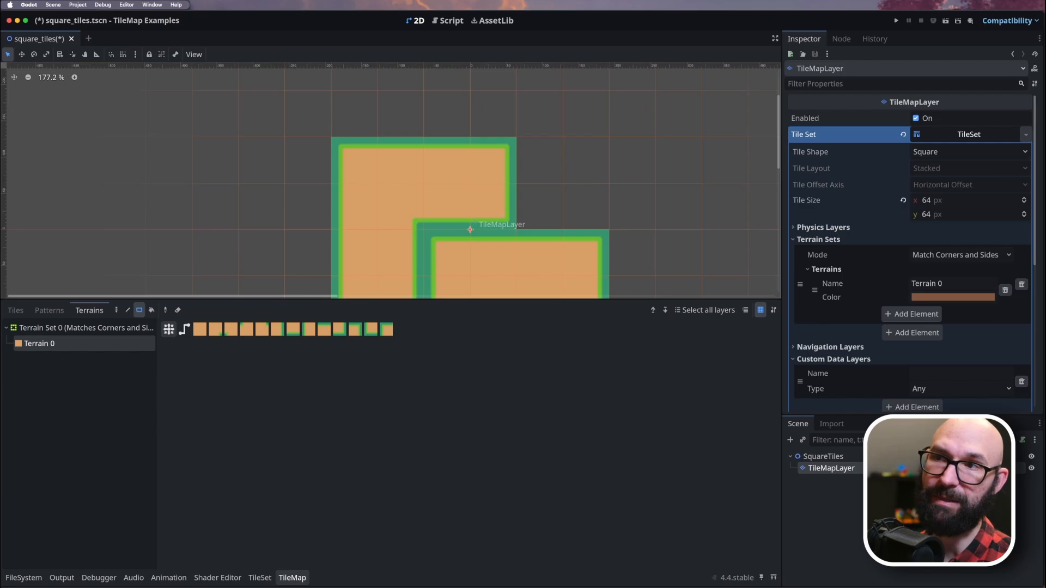
{"action": "scroll", "coordinate": [469, 120], "scroll_direction": "down", "scroll_amount": 4}
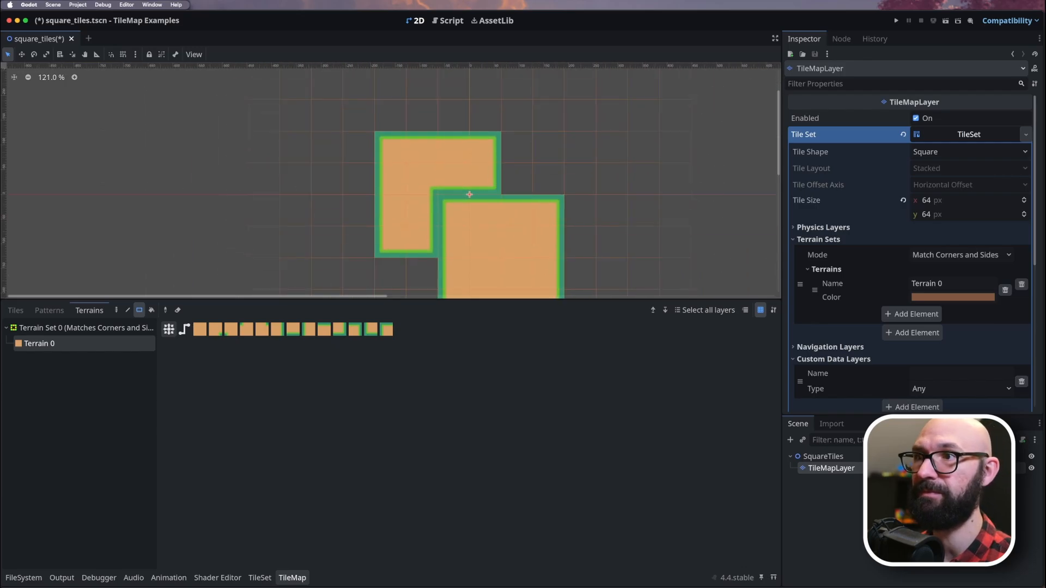
Extend the map with a 4×4-tile Terrain 0 rectangle overlapping the upper right and a 3×4-tile one overlapping the lower left.
{"action": "mouse_move", "coordinate": [471, 121]}
{"action": "left_mouse_down"}
{"action": "mouse_move", "coordinate": [548, 210]}
{"action": "mouse_move", "coordinate": [581, 210]}
{"action": "left_mouse_up"}
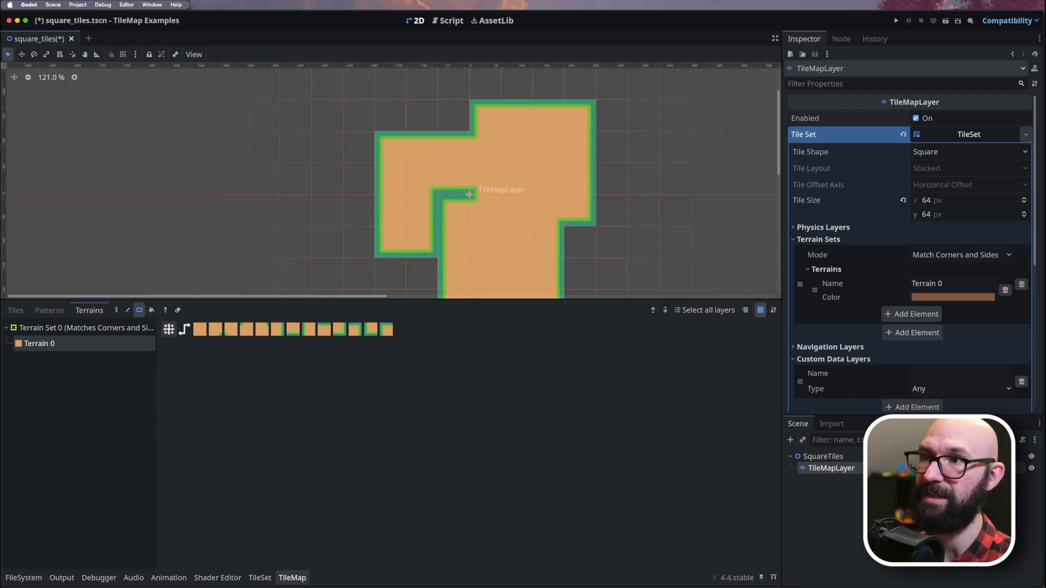
{"action": "scroll", "coordinate": [494, 164], "scroll_direction": "up", "scroll_amount": 4}
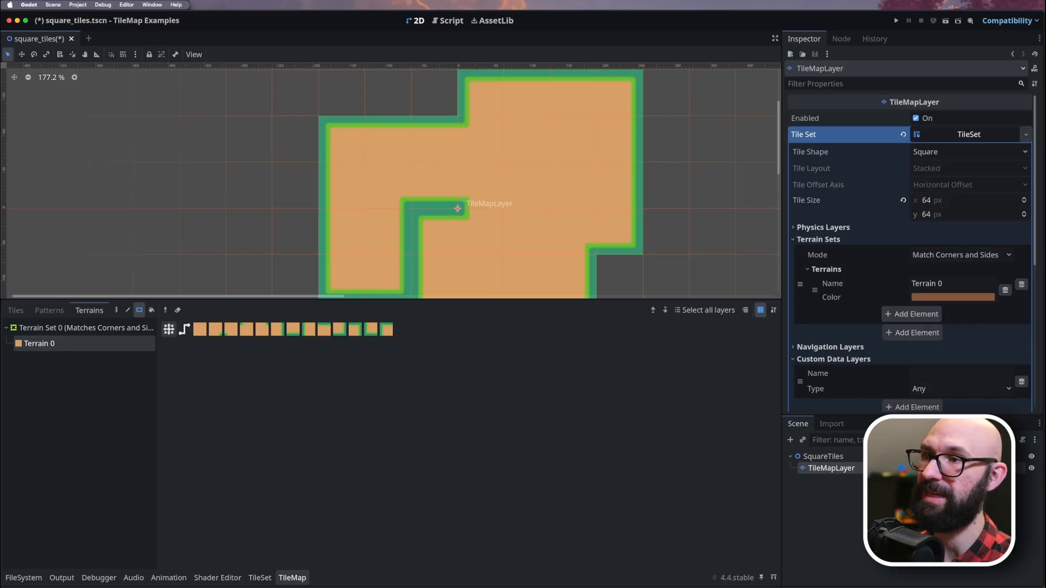
{"action": "scroll", "coordinate": [392, 179], "scroll_direction": "down", "scroll_amount": 4}
{"action": "scroll", "coordinate": [393, 180], "scroll_direction": "down", "scroll_amount": 5}
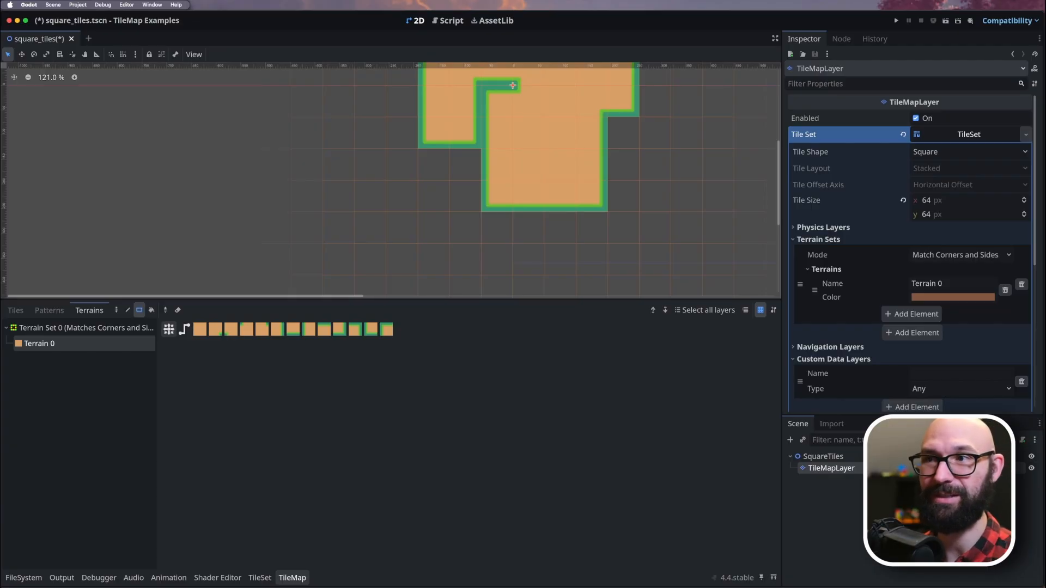
{"action": "left_click_drag", "start_coordinate": [496, 132], "coordinate": [433, 227]}
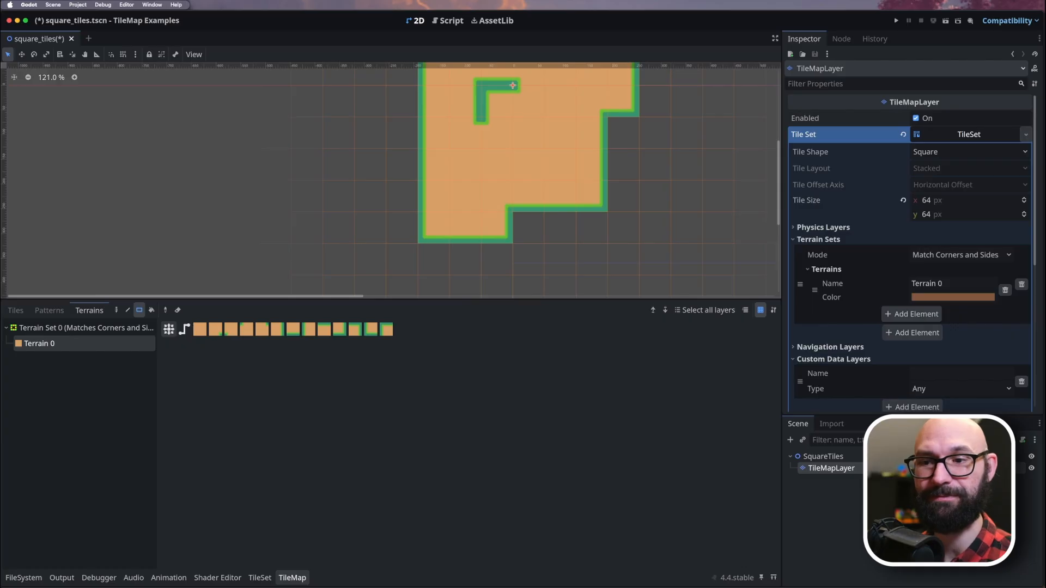
Add an occlusion layer to the TileSet and choose Occlusion Layer 0 as the property to paint on the atlas tiles.
{"action": "left_click", "coordinate": [259, 578]}
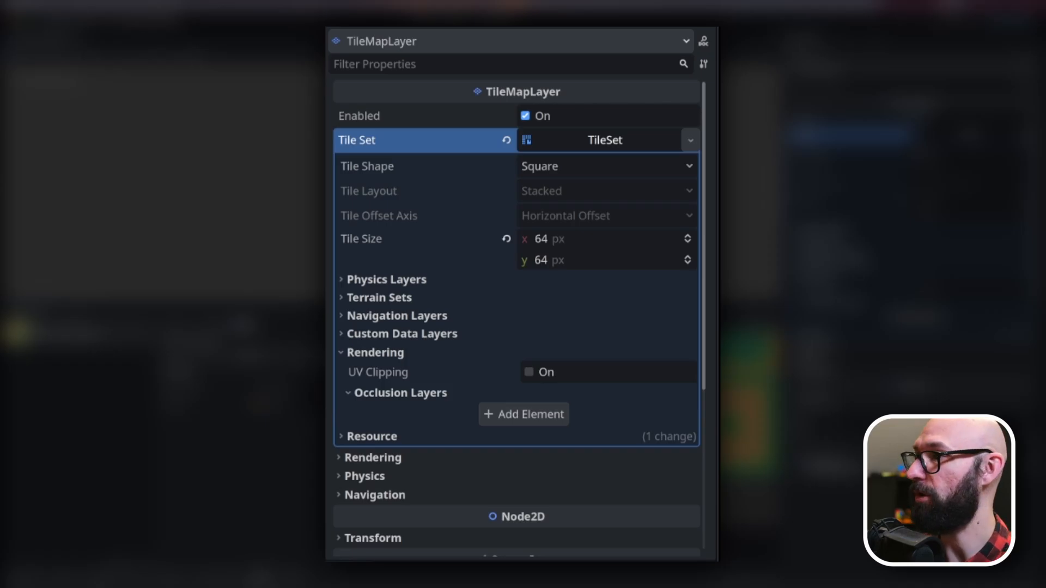
{"action": "left_click", "coordinate": [523, 414]}
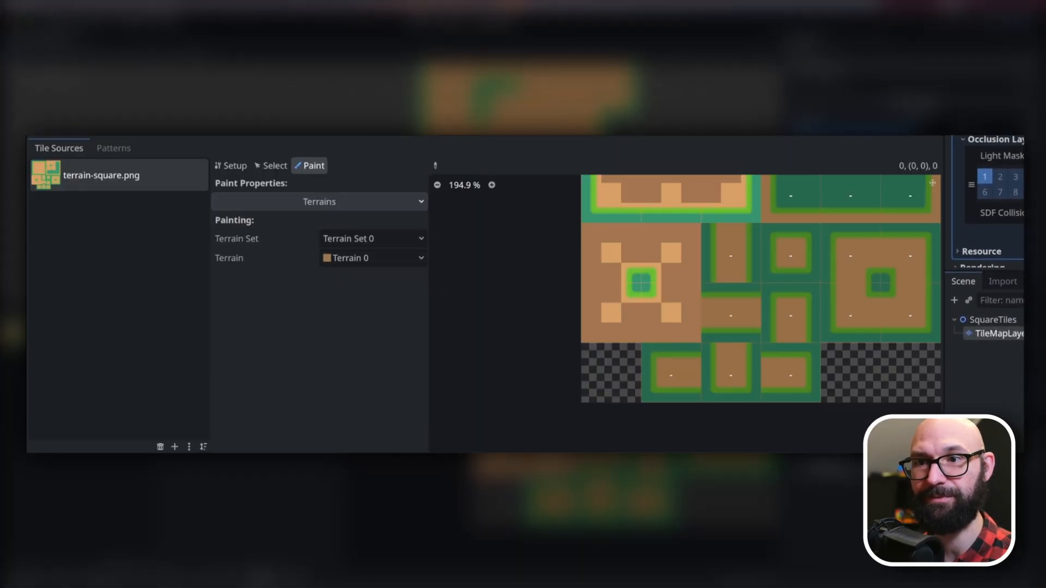
{"action": "left_click", "coordinate": [319, 202]}
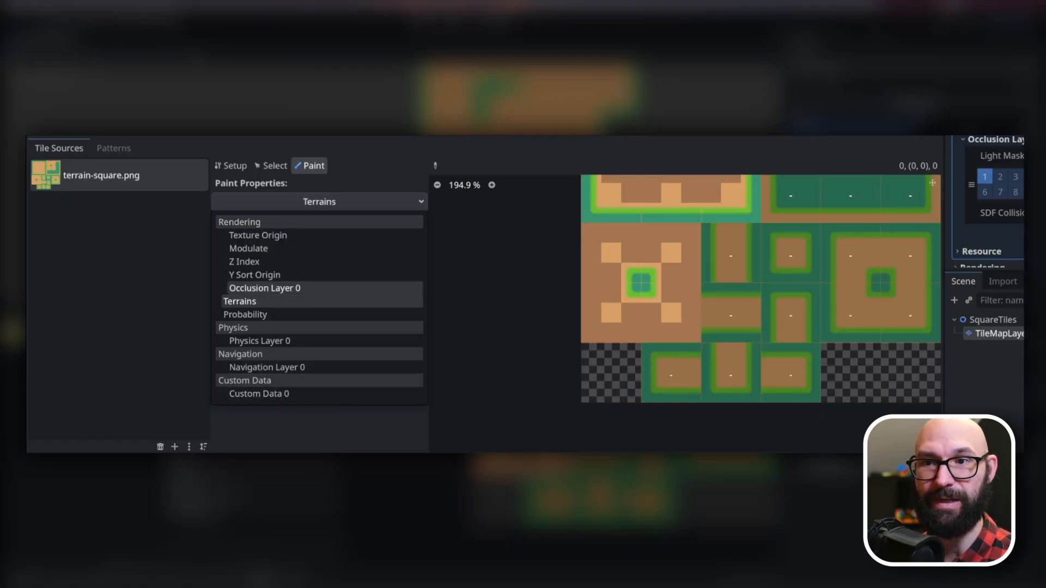
{"action": "left_click", "coordinate": [265, 287]}
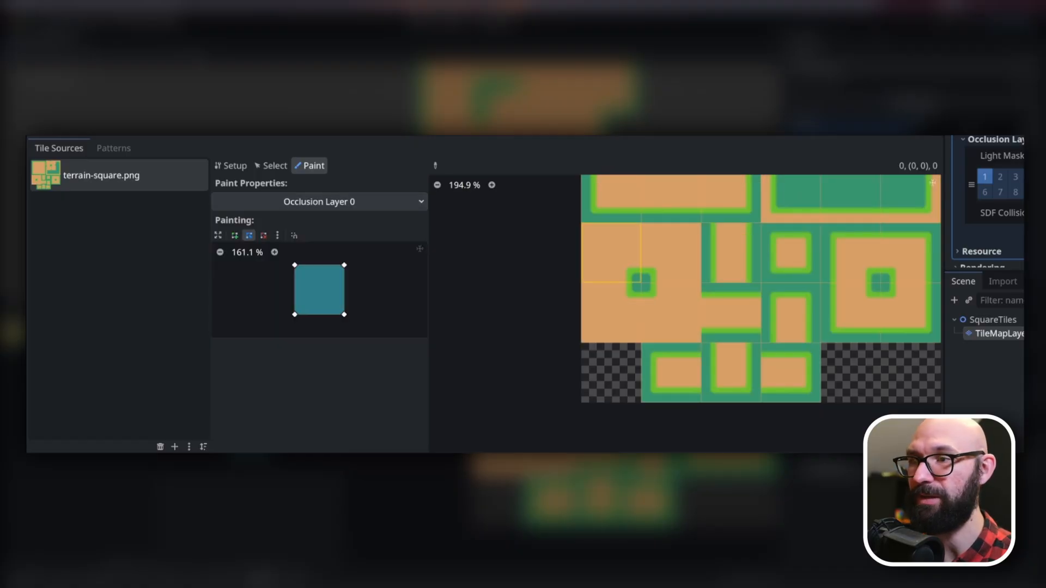
{"action": "middle_click_drag", "start_coordinate": [665, 254], "coordinate": [725, 413]}
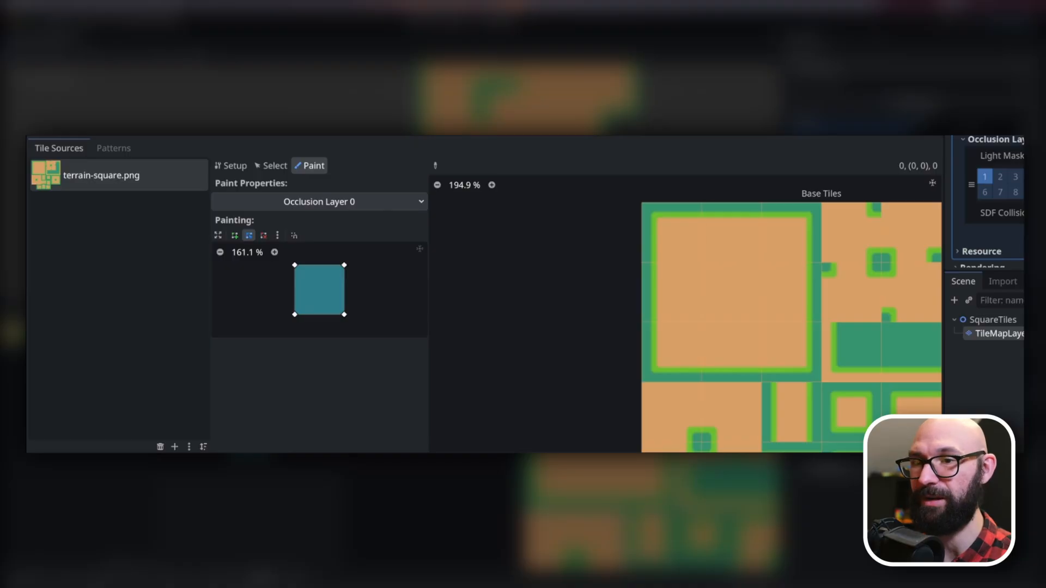